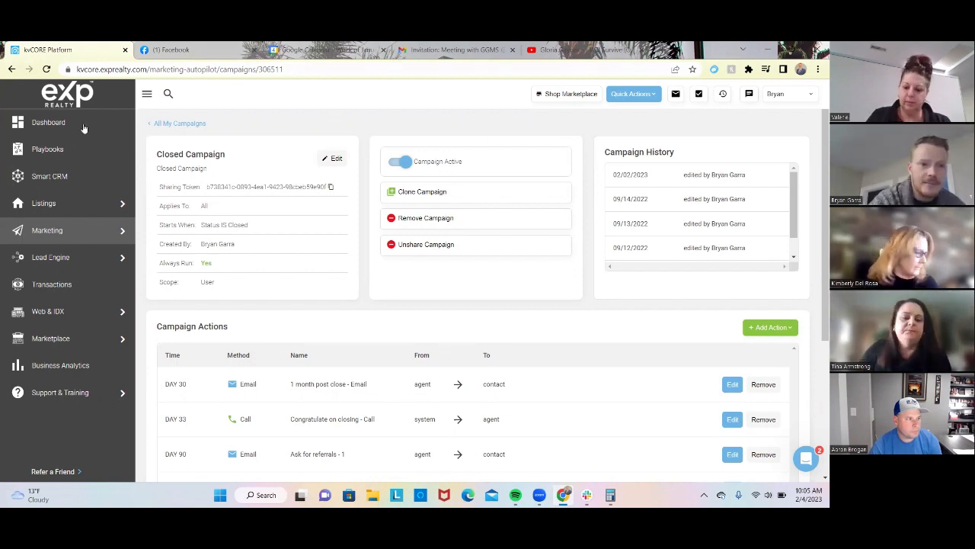
Return to the dashboard and view the Gather Your Sphere playbook overview, closing it when done
left_click(55, 135)
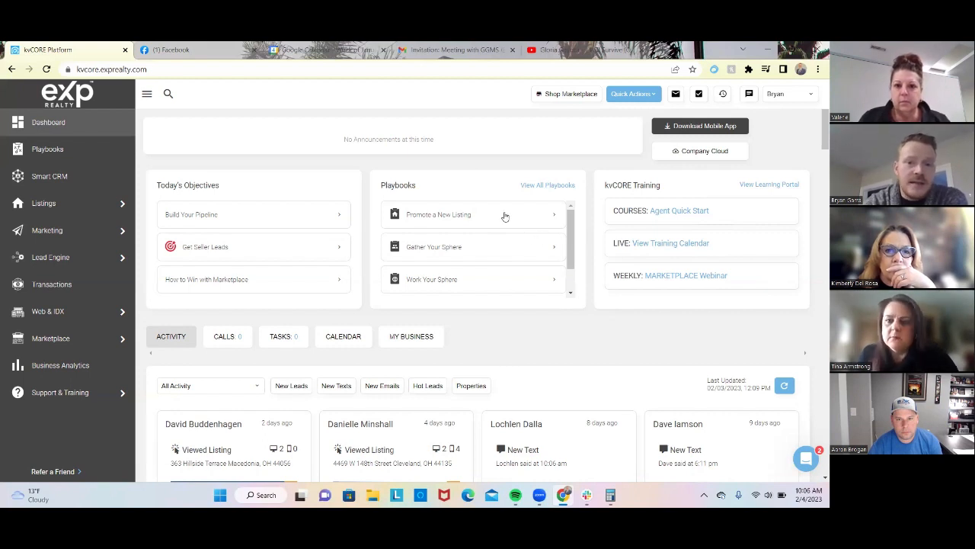
left_click(483, 257)
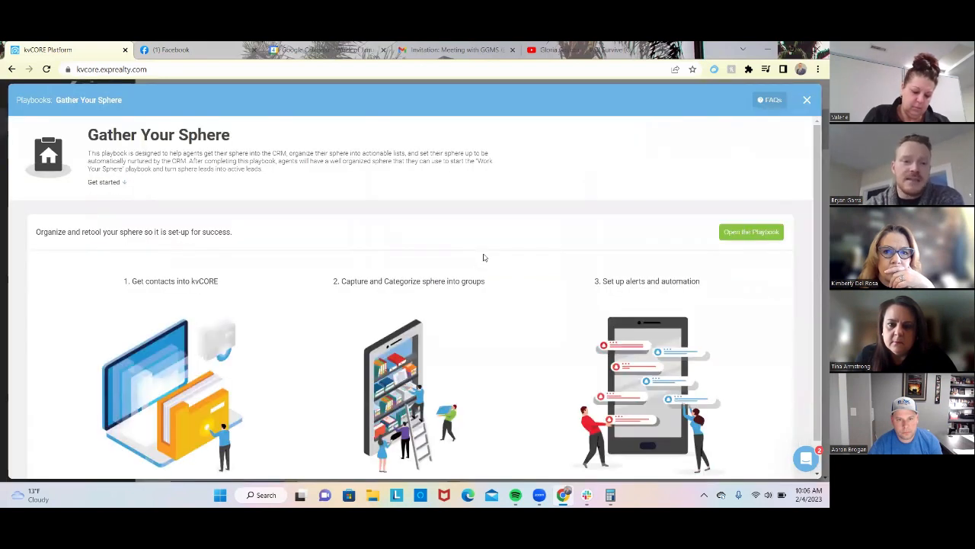
scroll(483, 258, "down", 1)
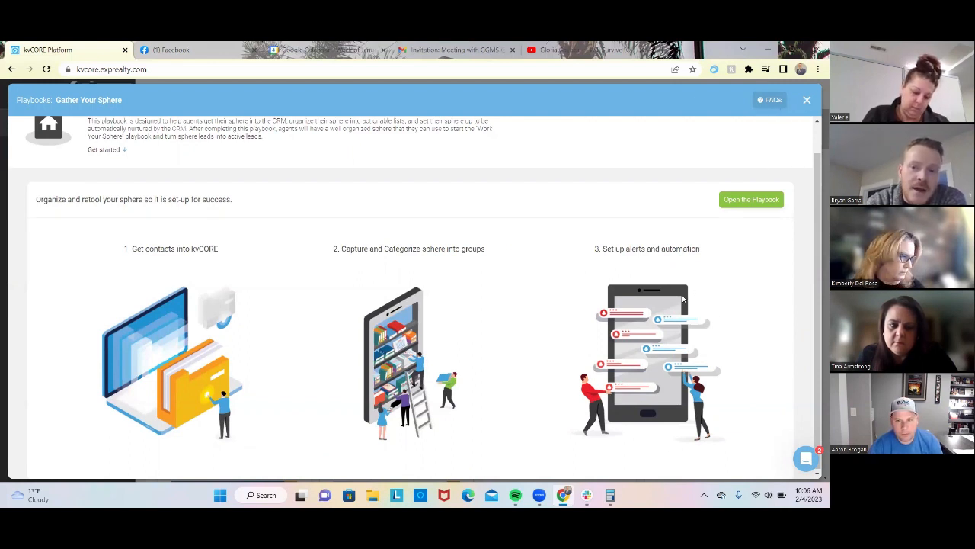
left_click(808, 101)
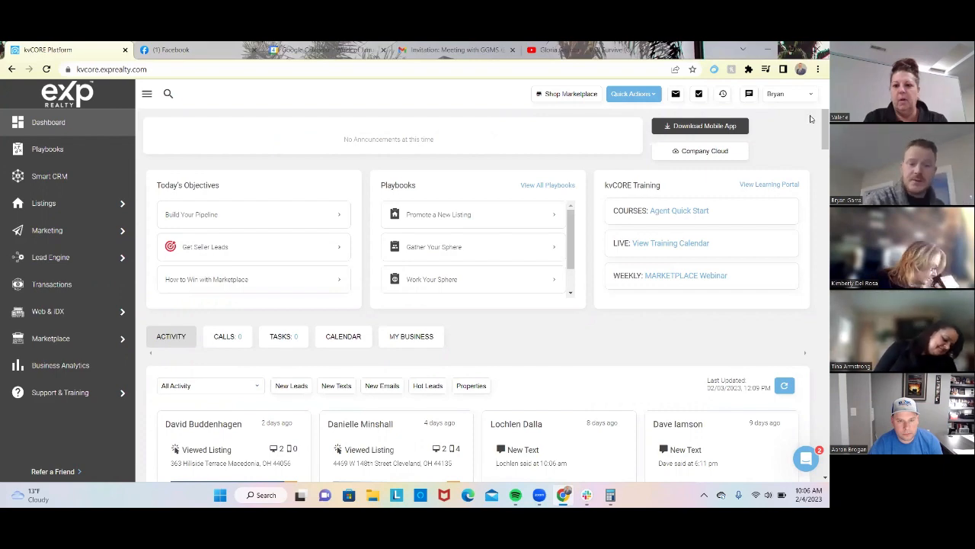
Examine the recent lead activity cards on the dashboard, including viewed listings and new texts
scroll(555, 289, "down", 2)
scroll(576, 335, "down", 5)
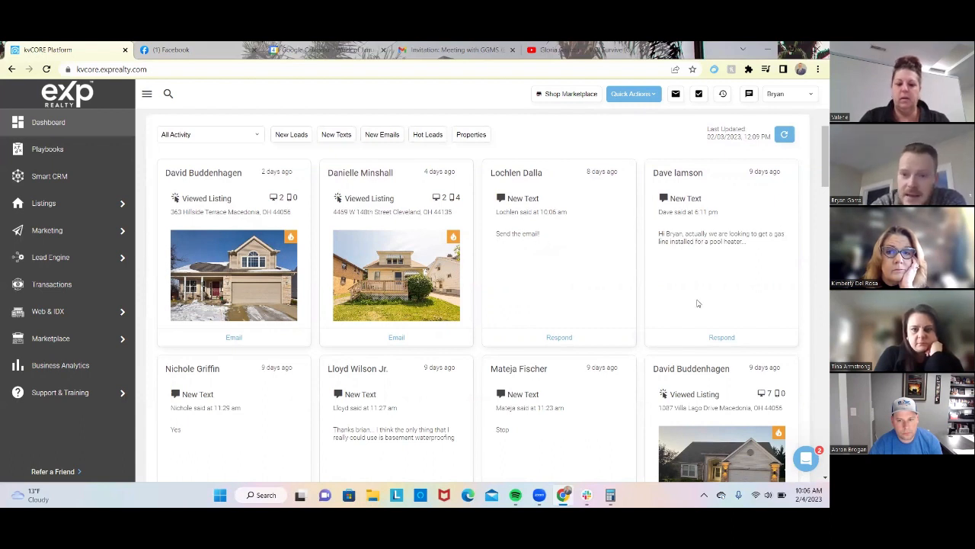
scroll(697, 303, "down", 2)
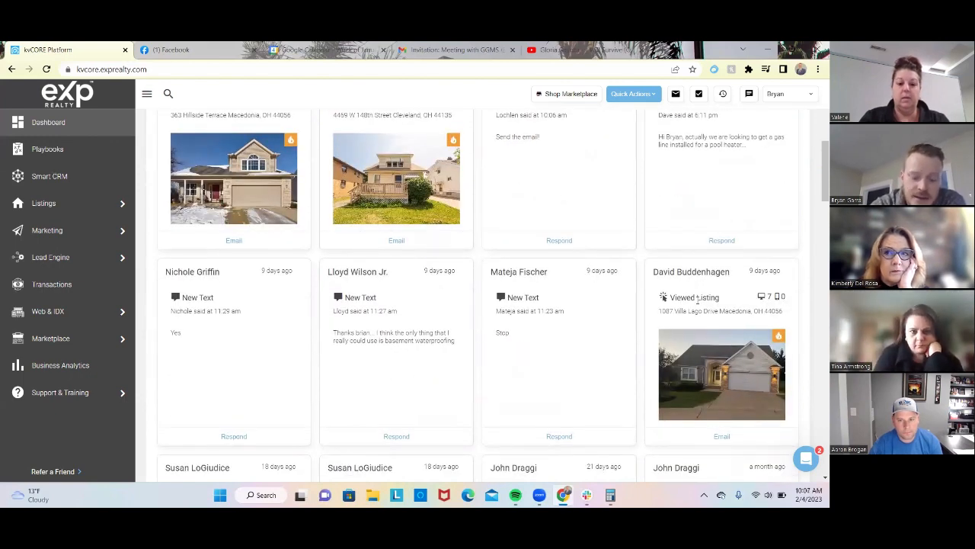
scroll(326, 272, "up", 2)
scroll(327, 272, "up", 5)
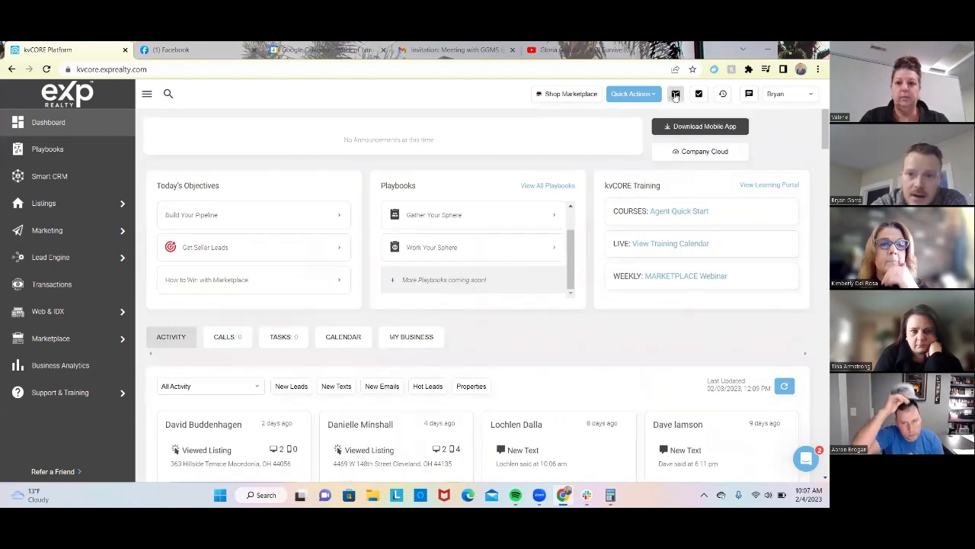
View the available quick actions, the email messages and the list of past-due and due-today tasks
left_click(633, 94)
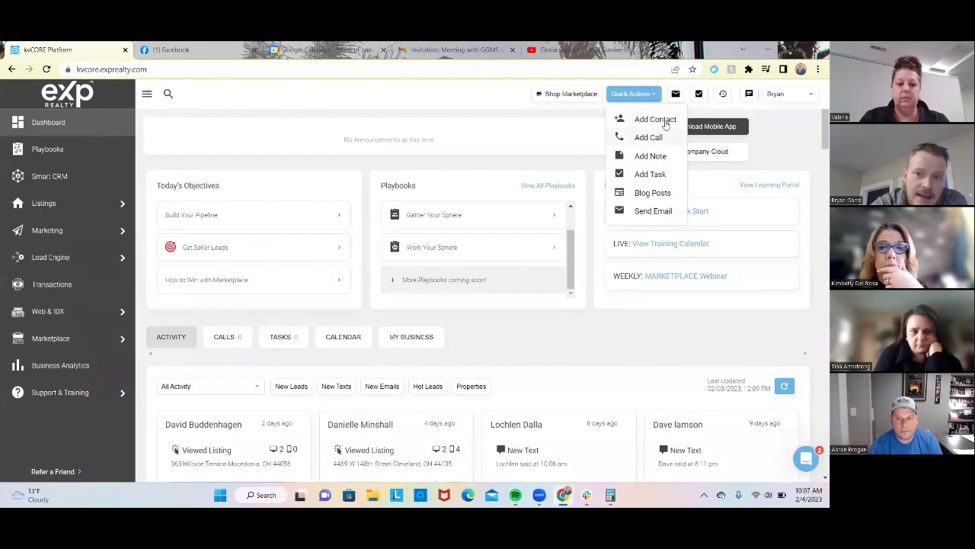
left_click(675, 94)
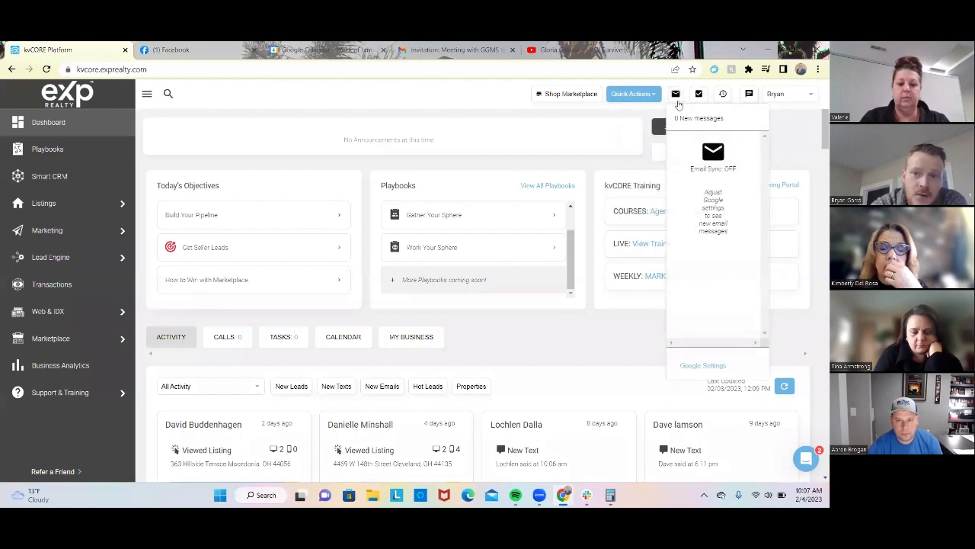
left_click(698, 94)
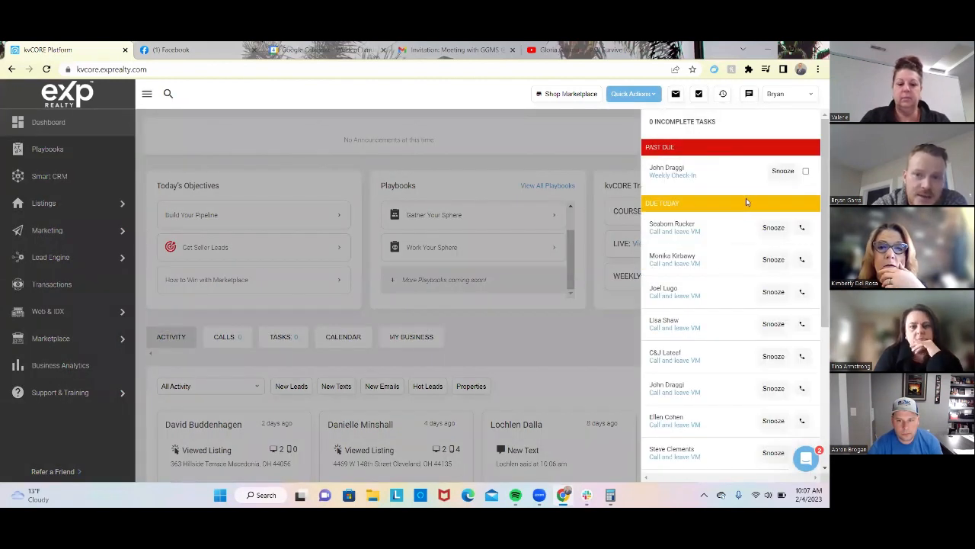
scroll(771, 311, "down", 3)
scroll(772, 311, "up", 3)
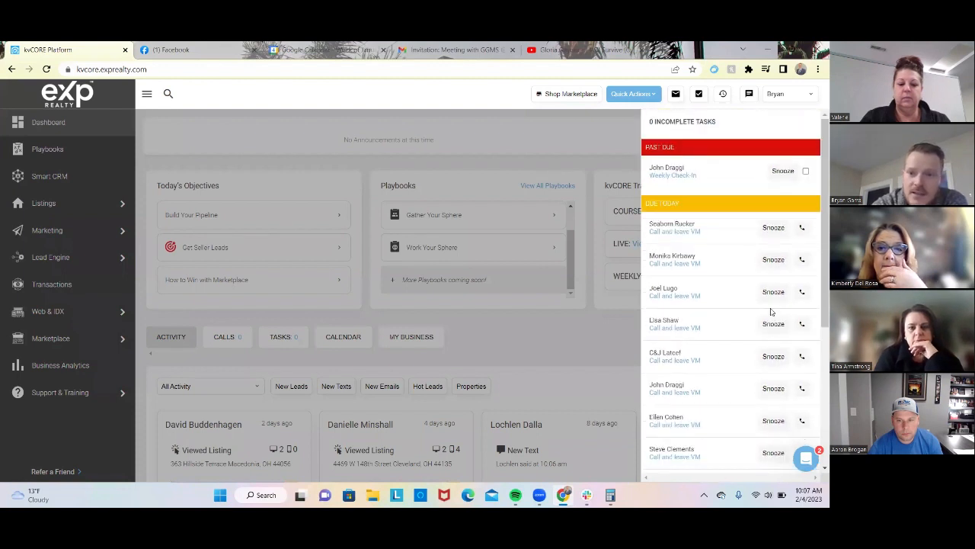
left_click(252, 117)
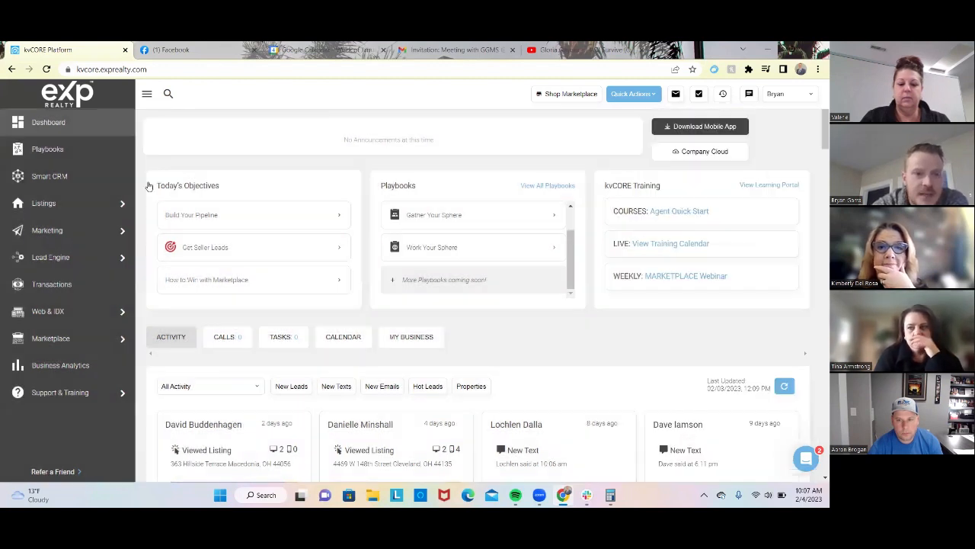
Open the most recently created contact's record from the Smart CRM and review its timeline and insights
left_click(93, 183)
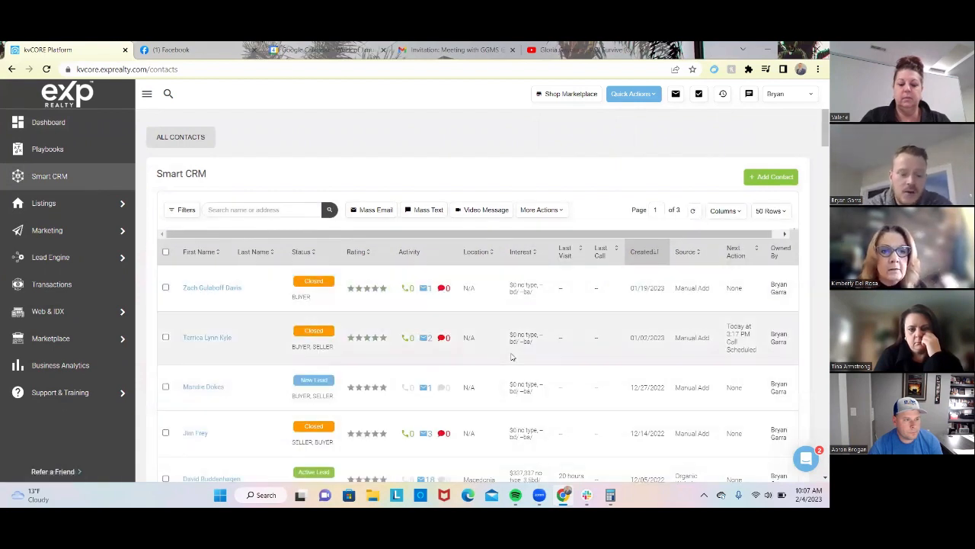
scroll(512, 357, "down", 1)
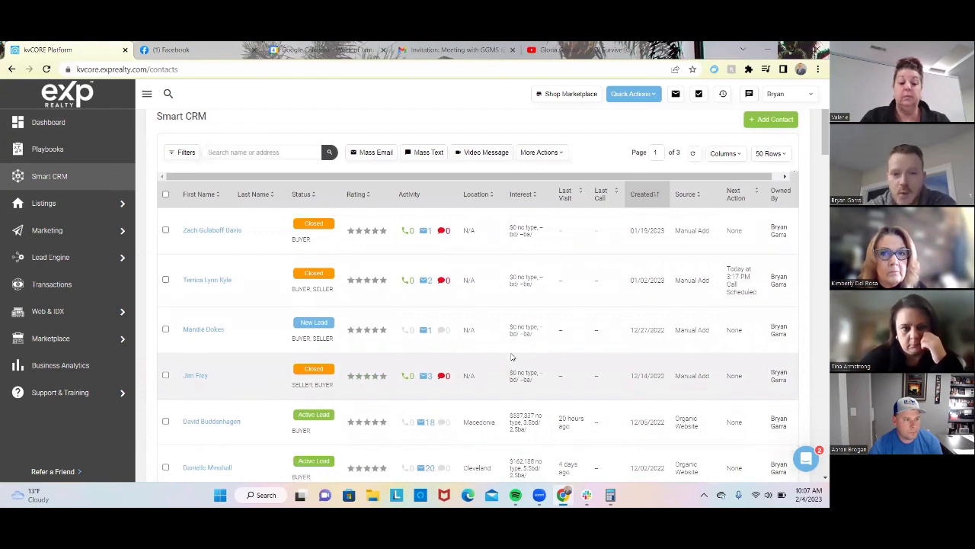
scroll(512, 357, "down", 1)
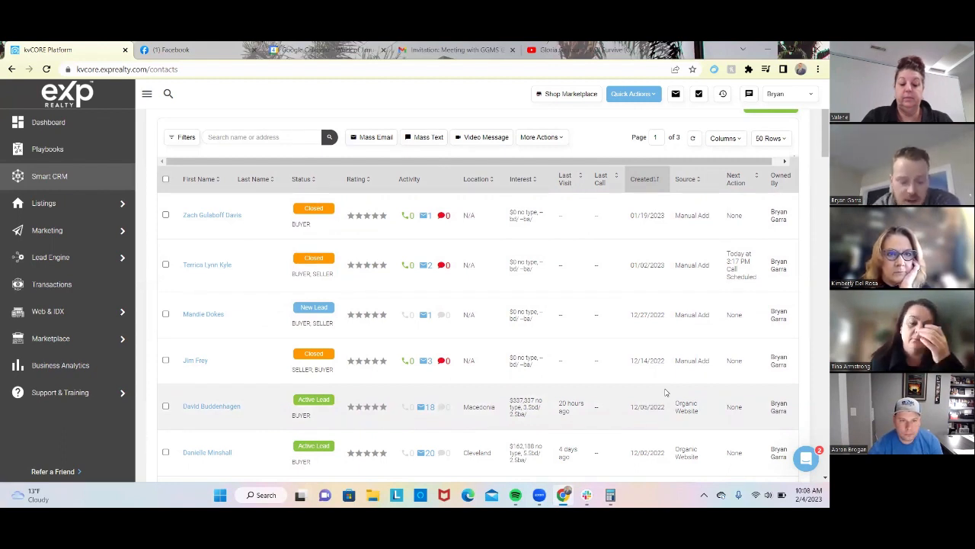
left_click(236, 215)
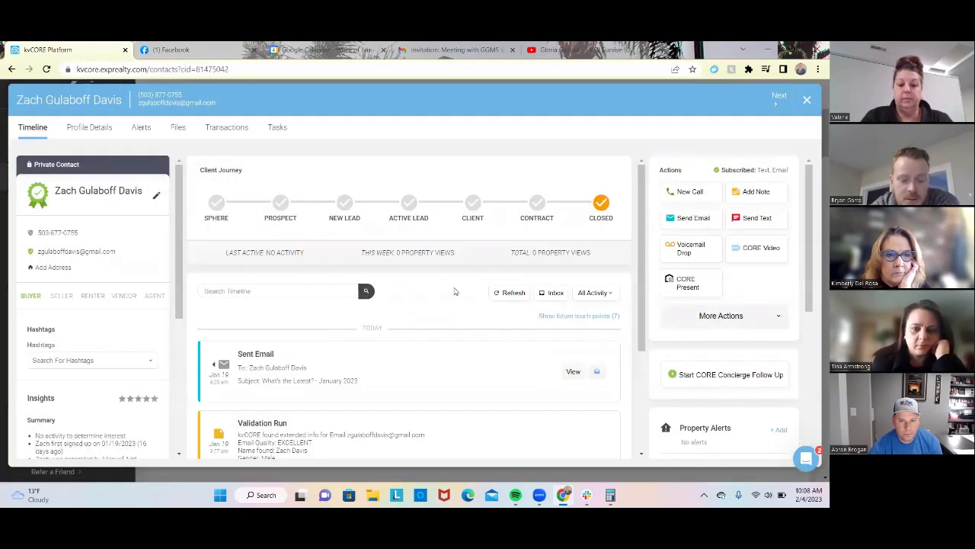
scroll(430, 358, "down", 1)
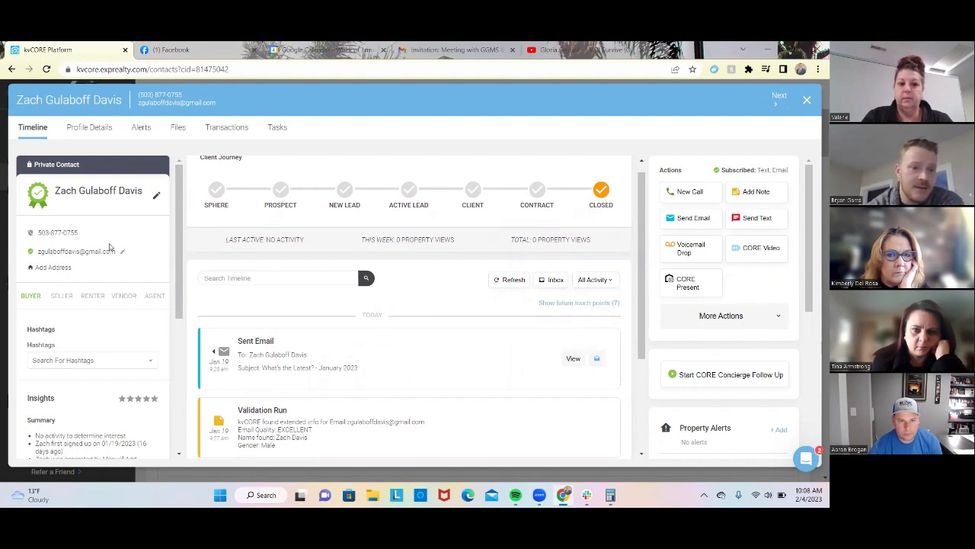
scroll(116, 315, "down", 3)
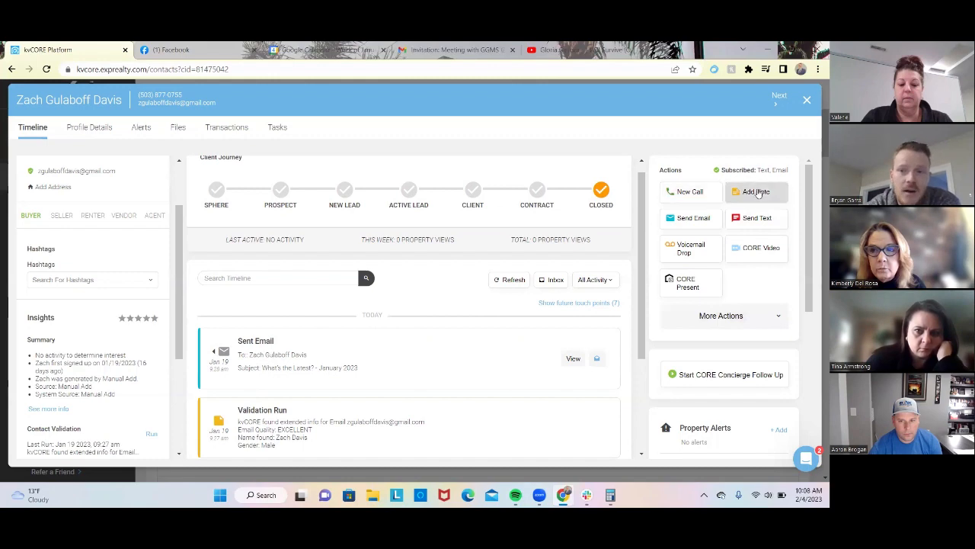
Start a new task for the contact, titled as a call to them by first name "To ask how reno is going"
left_click(752, 312)
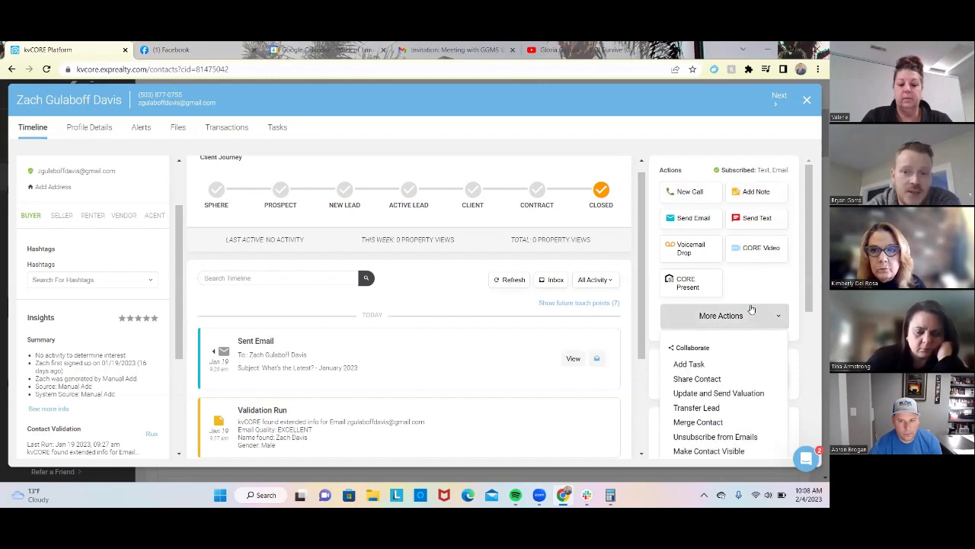
left_click(727, 365)
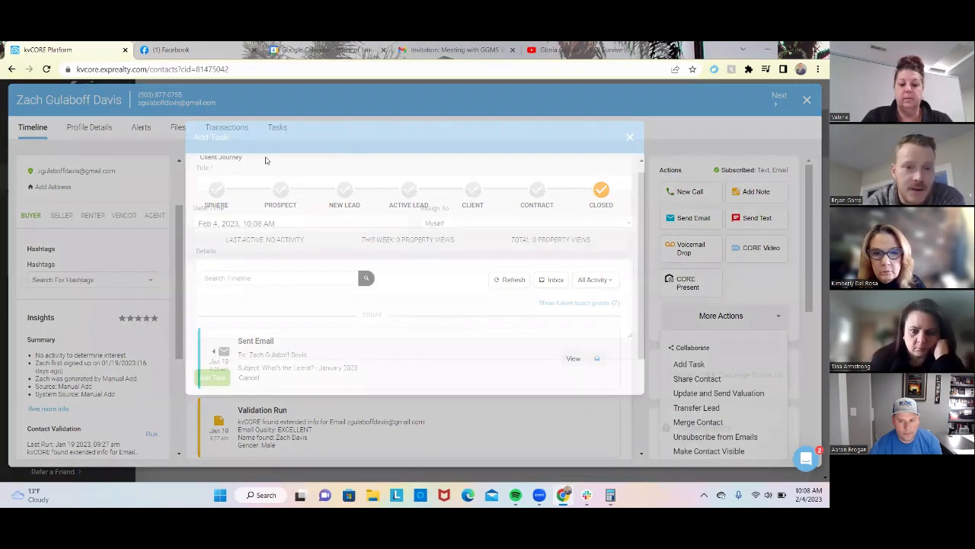
type("Call Zac")
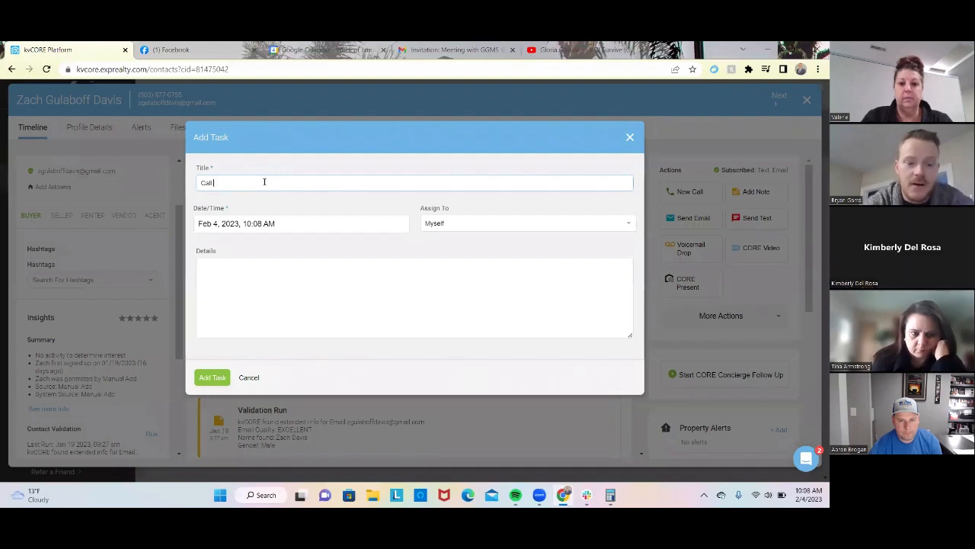
type("ask t")
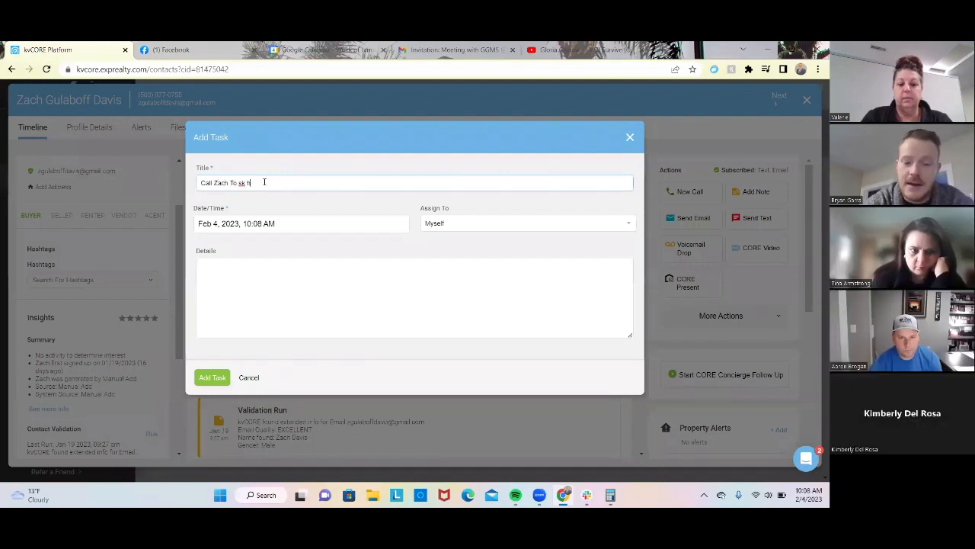
type("ow reno is going")
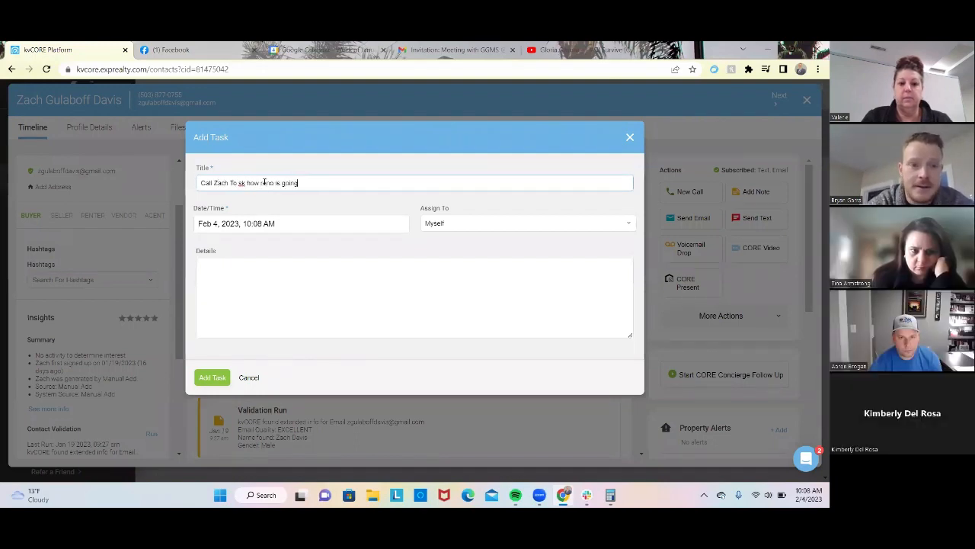
left_click(240, 182)
type("a")
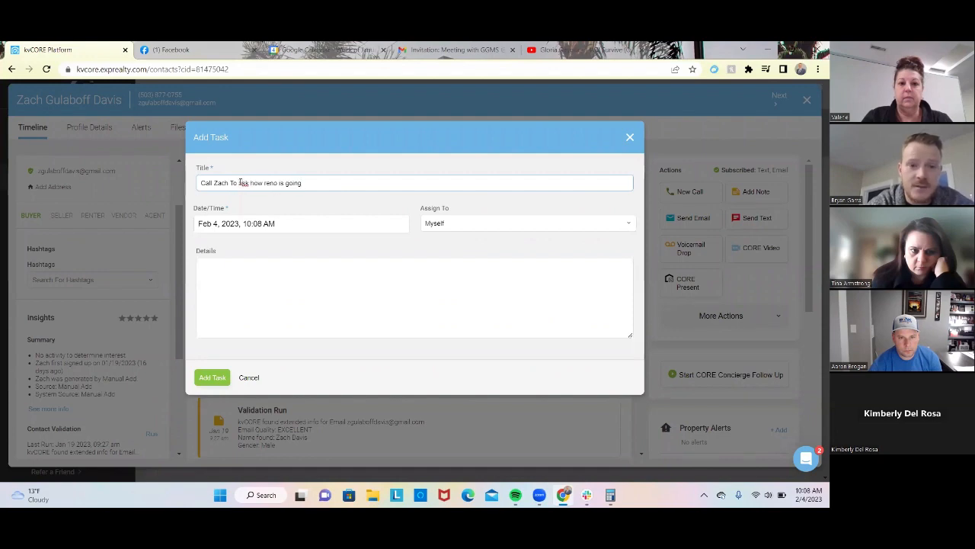
Set the task's date to February 6, 2023, leave the time selection, and add the task
left_click(353, 225)
left_click(372, 288)
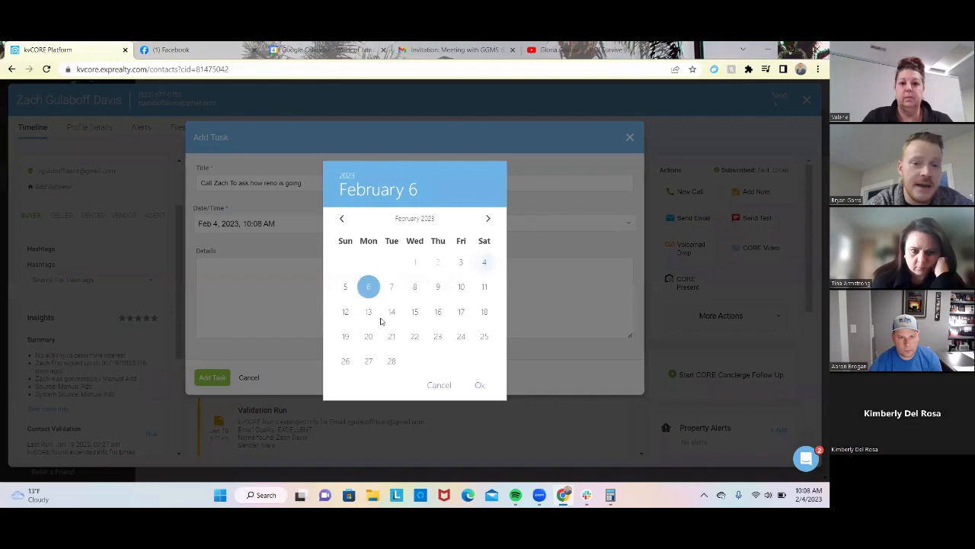
left_click(488, 386)
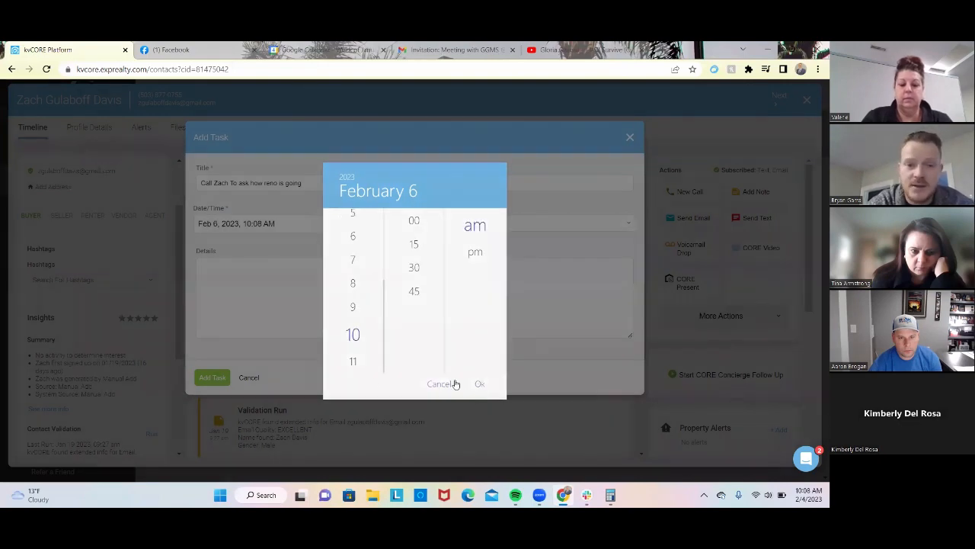
left_click(456, 384)
left_click(213, 377)
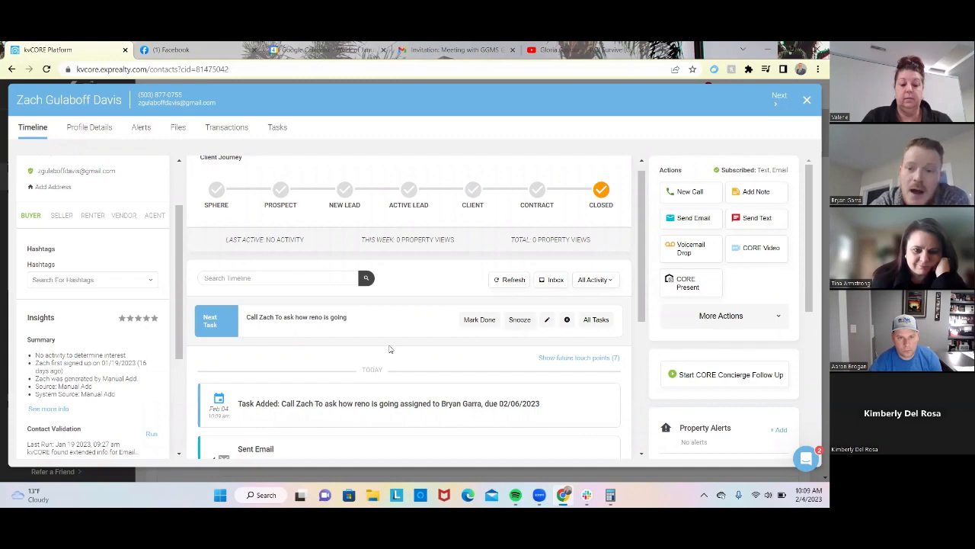
Examine the new task in the contact's timeline and the management options for their active Closed Campaign
scroll(390, 349, "down", 2)
scroll(439, 279, "up", 3)
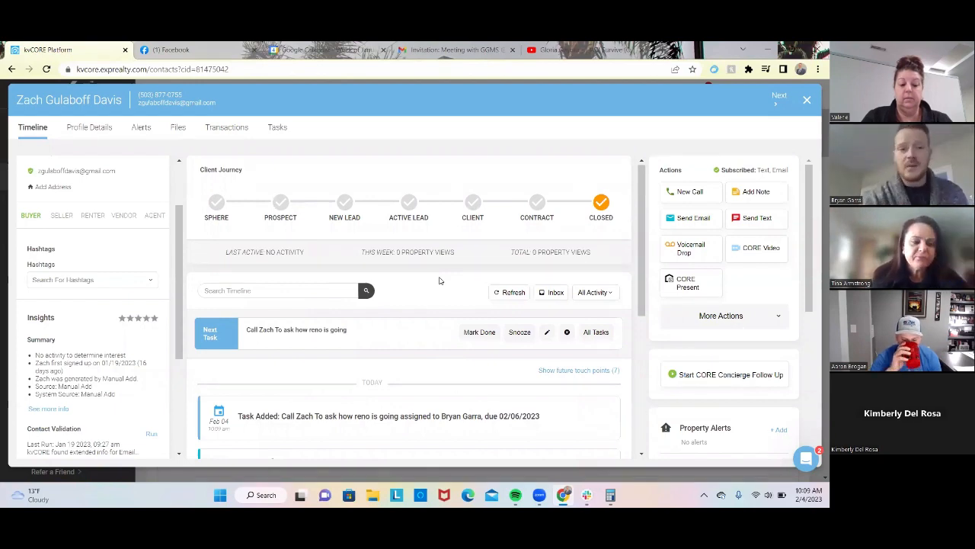
scroll(439, 281, "down", 1)
scroll(780, 422, "down", 1)
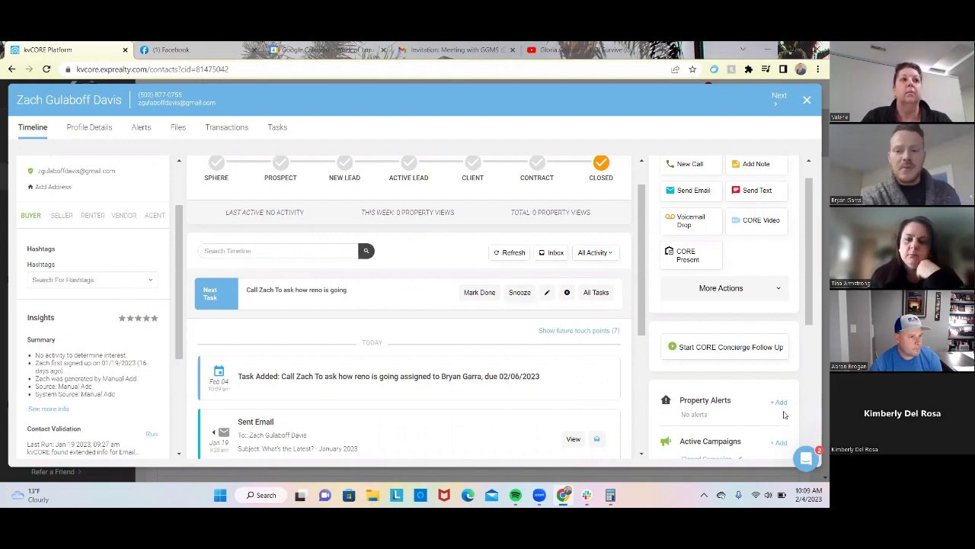
scroll(781, 419, "down", 1)
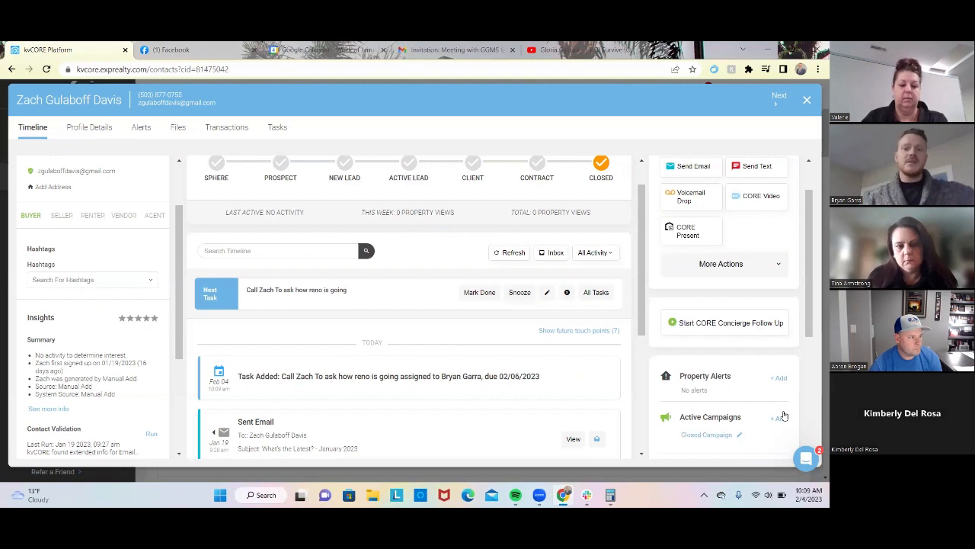
scroll(785, 415, "down", 2)
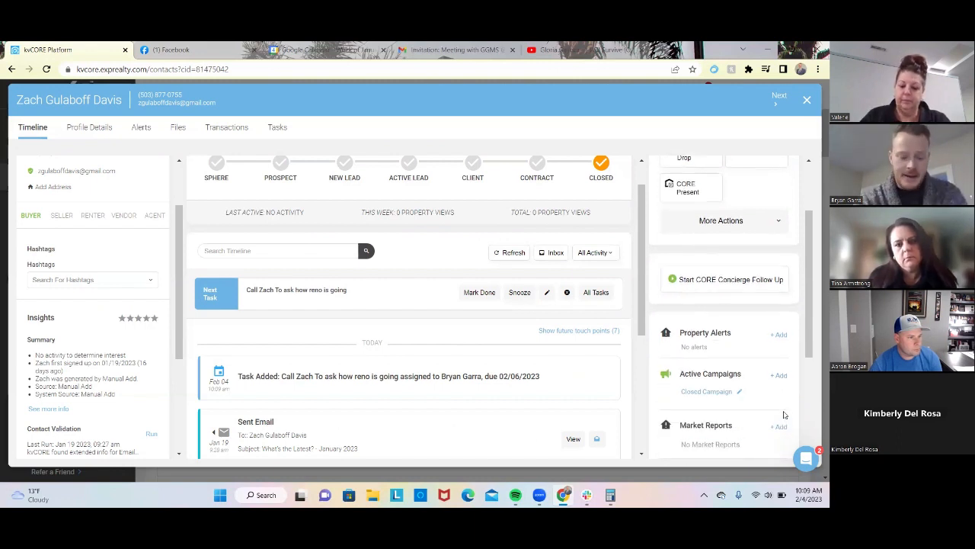
left_click(693, 394)
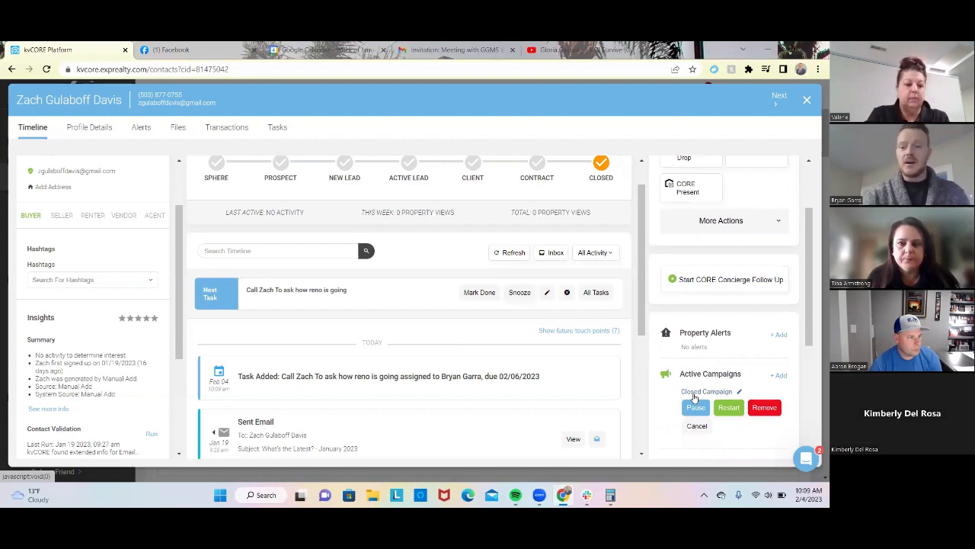
scroll(694, 397, "down", 1)
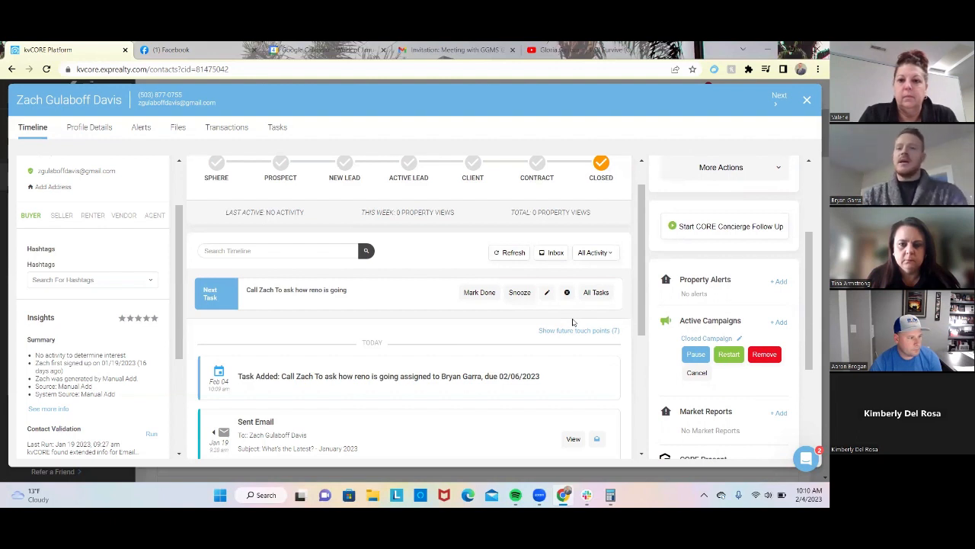
scroll(573, 323, "up", 1)
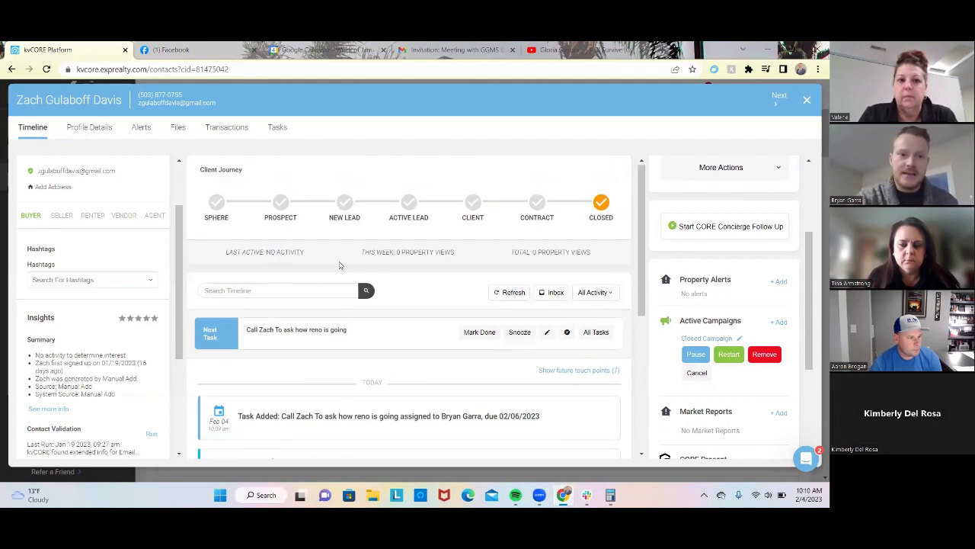
scroll(77, 238, "up", 2)
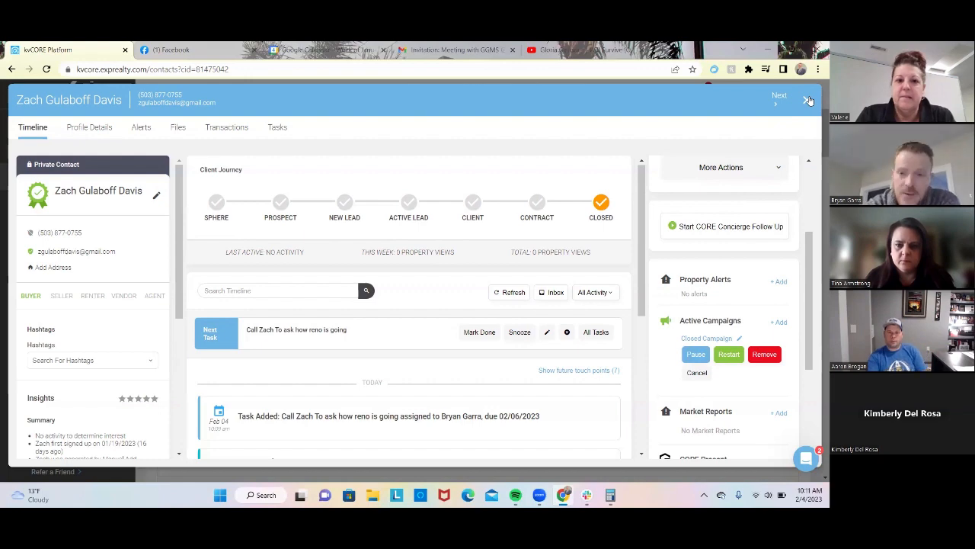
Close the contact's record and open the Smart Campaigns page with the list of own campaigns
left_click(807, 101)
mouse_move(114, 230)
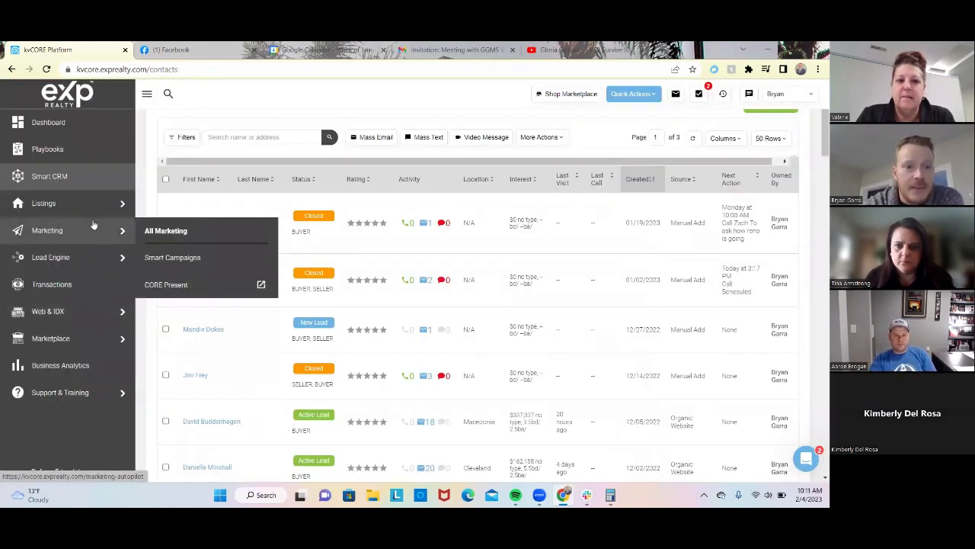
left_click(178, 260)
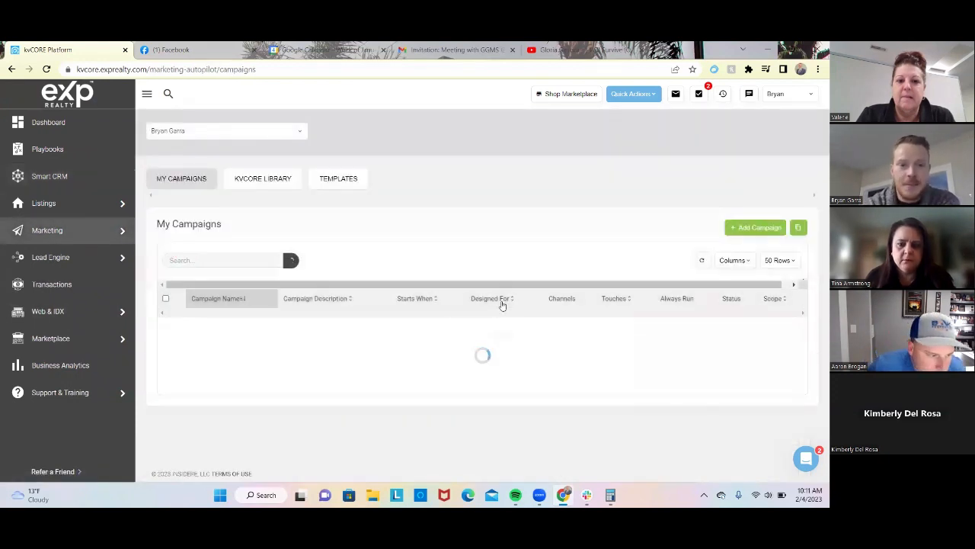
mouse_move(539, 496)
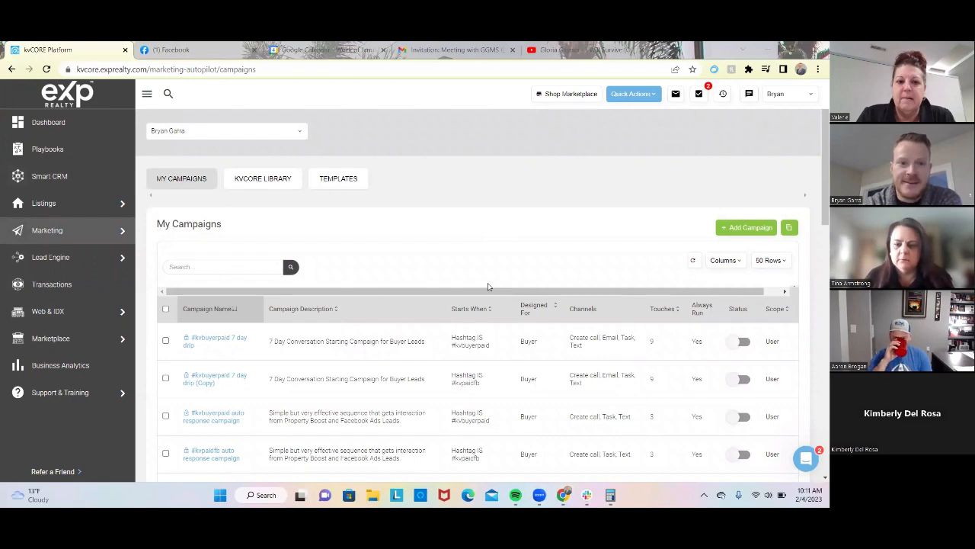
Open the Closed Campaign from My Campaigns and review its settings, edit history and scheduled campaign actions
scroll(474, 324, "down", 2)
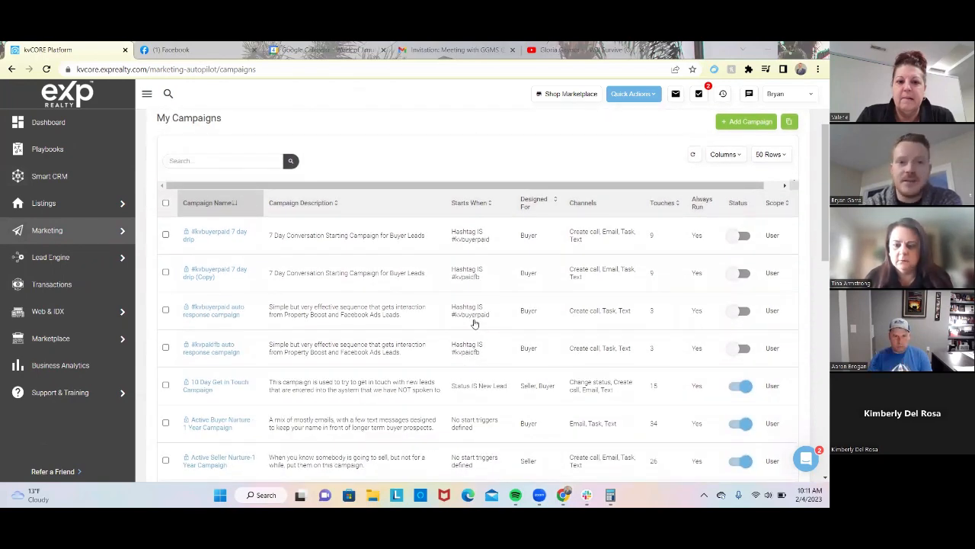
scroll(474, 323, "down", 4)
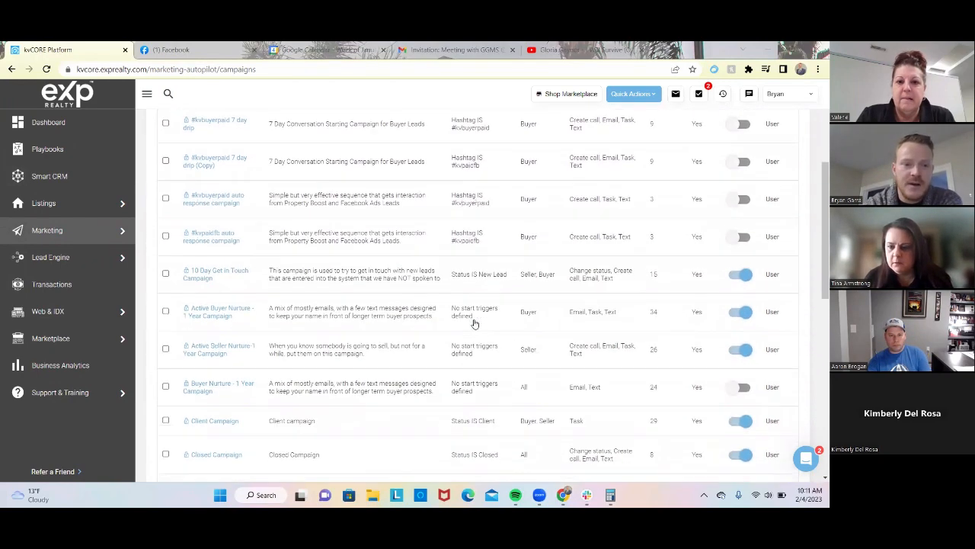
scroll(474, 323, "down", 1)
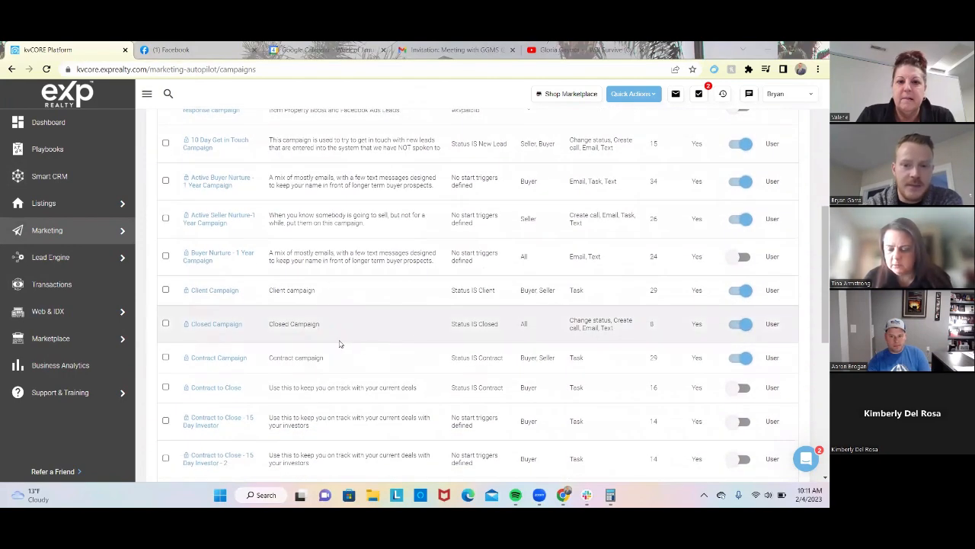
left_click(220, 324)
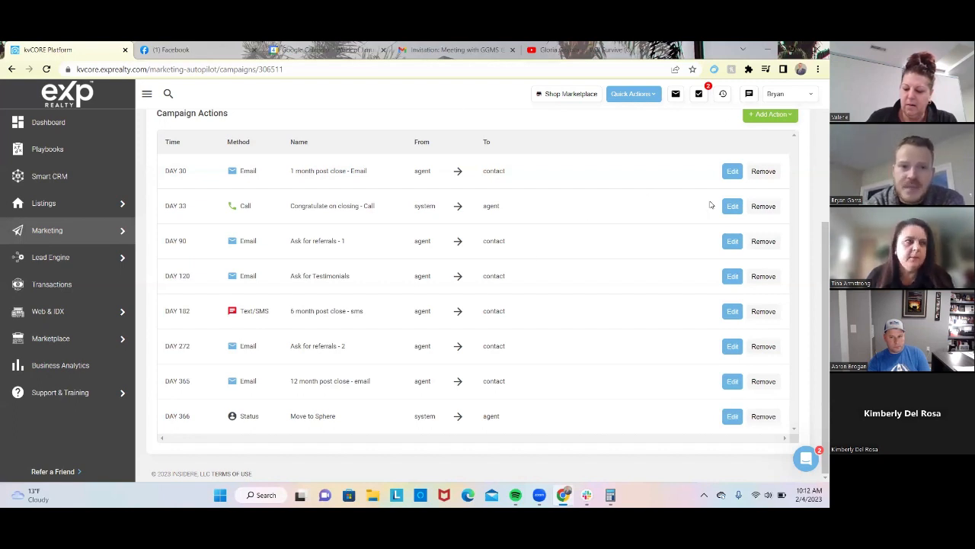
scroll(710, 204, "up", 3)
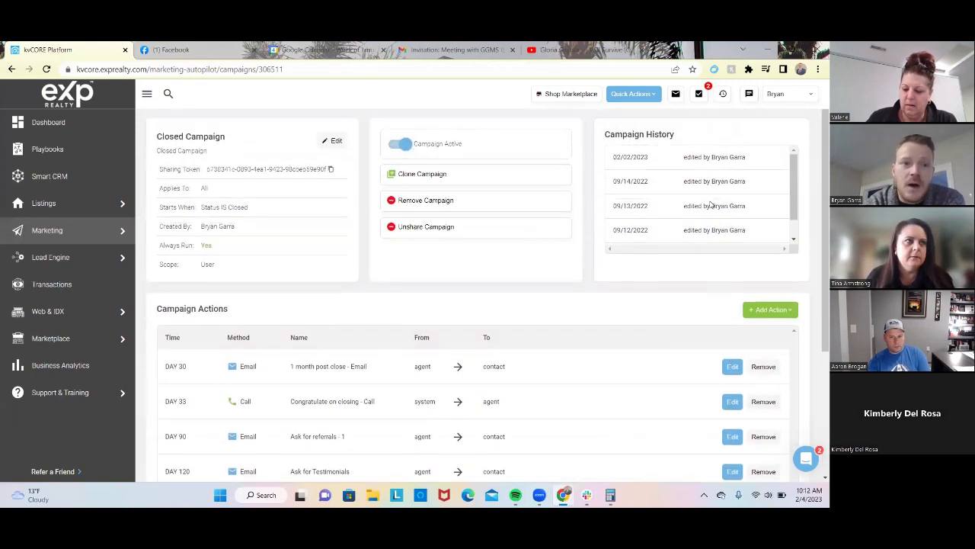
scroll(671, 294, "down", 1)
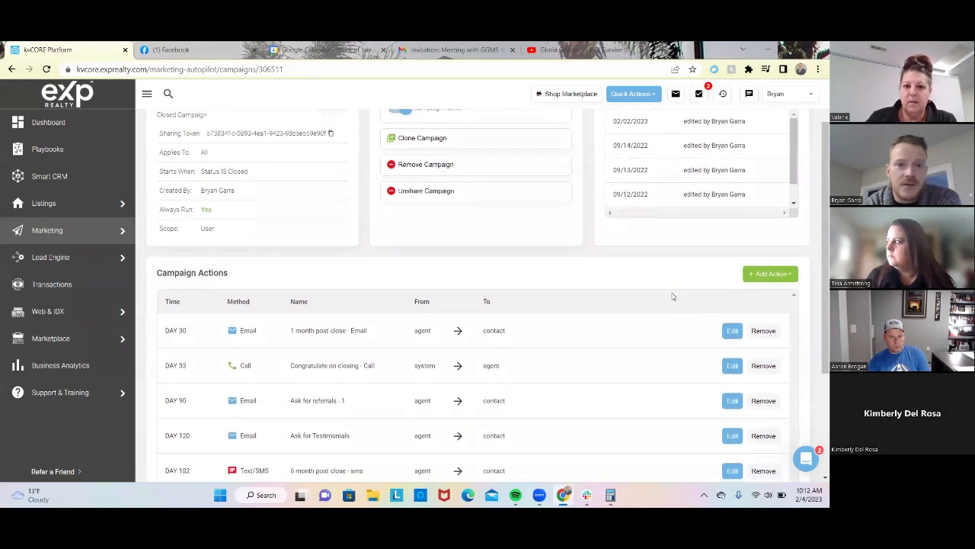
scroll(673, 296, "down", 2)
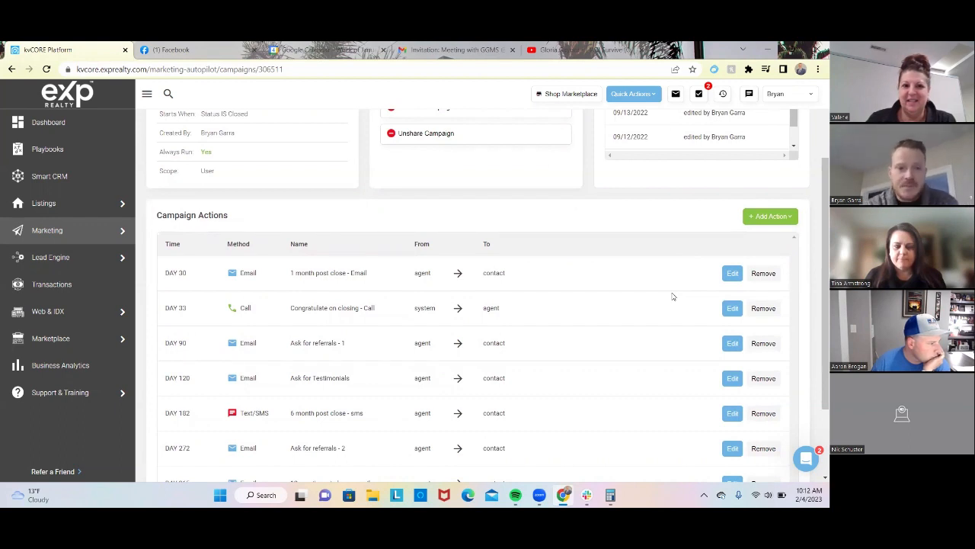
scroll(671, 296, "up", 2)
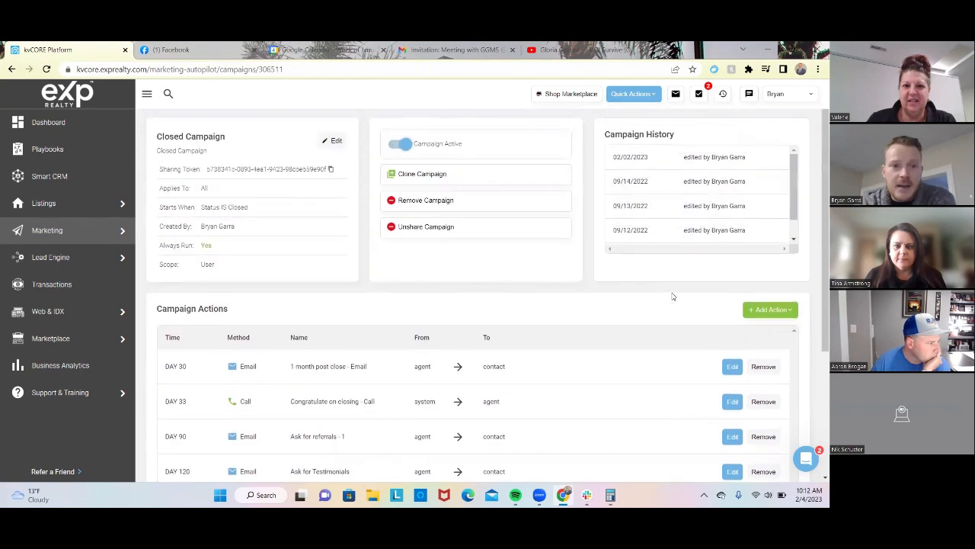
Open the Day 30 "1 month post close - Email" action, read its message through to the postscript, and close it without saving
scroll(579, 373, "down", 2)
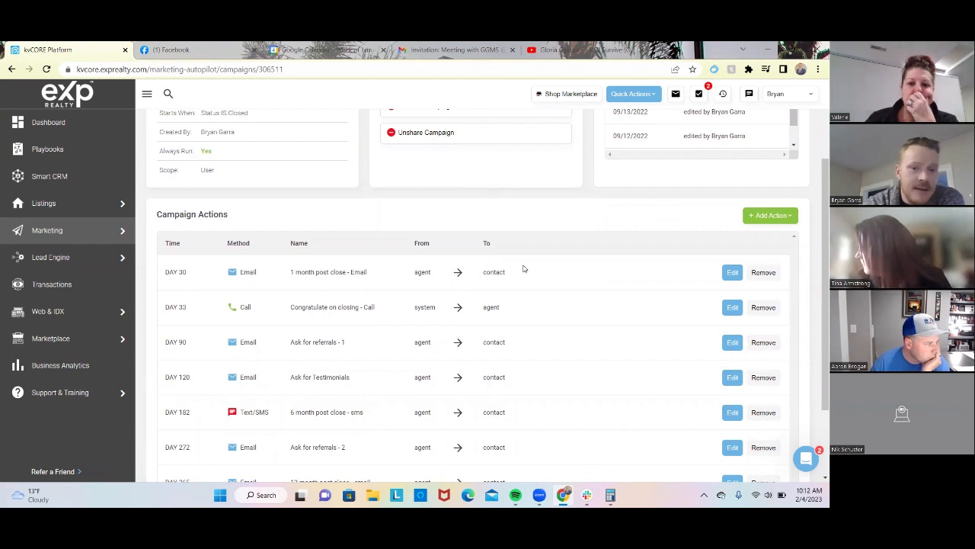
left_click(728, 273)
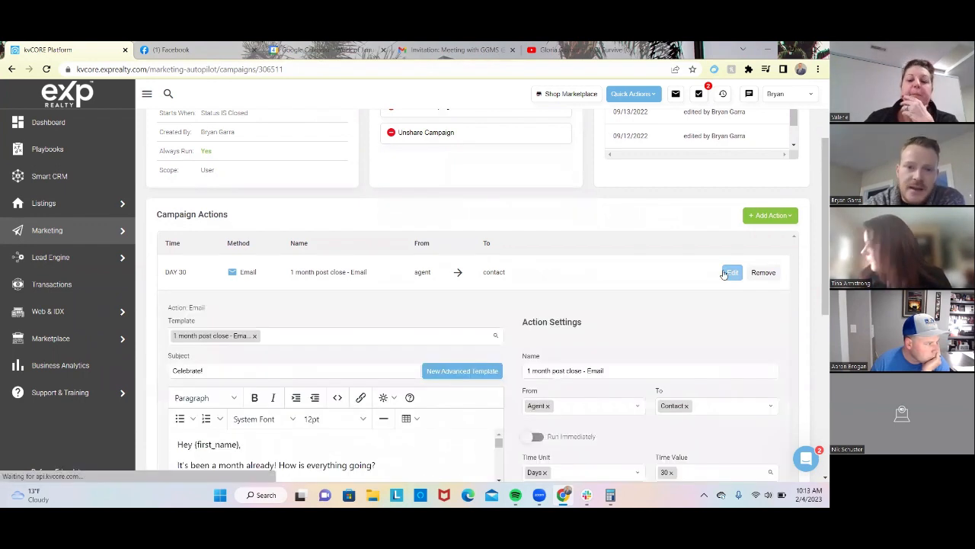
scroll(520, 339, "down", 2)
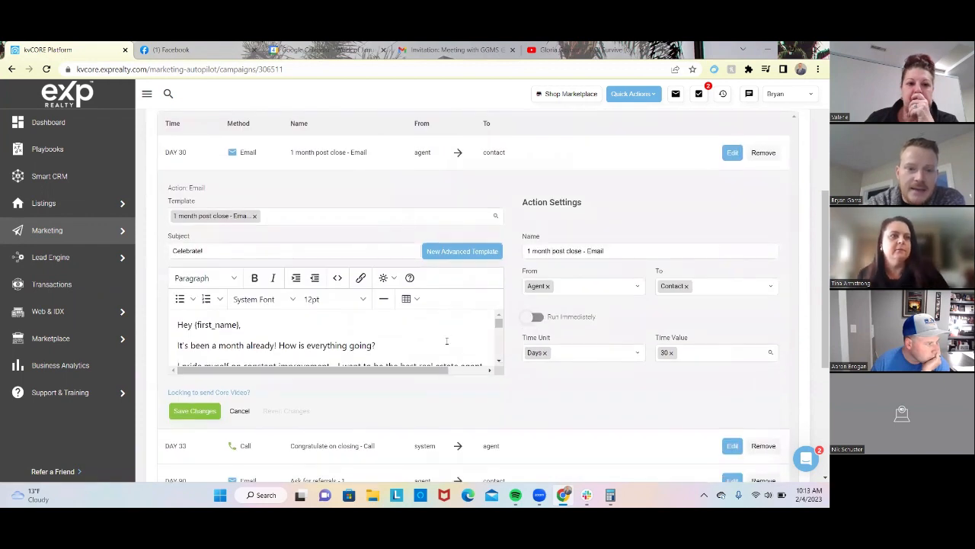
scroll(446, 341, "down", 2)
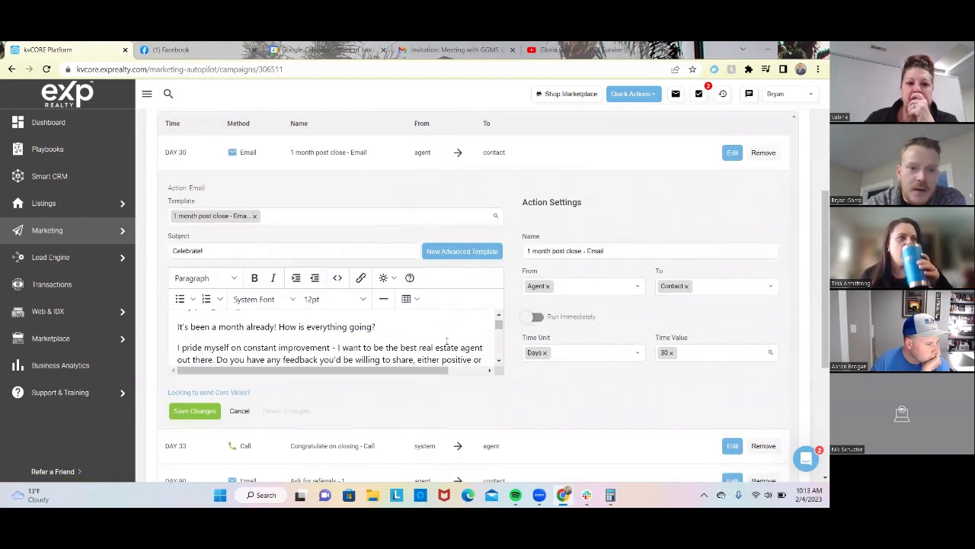
scroll(446, 341, "down", 2)
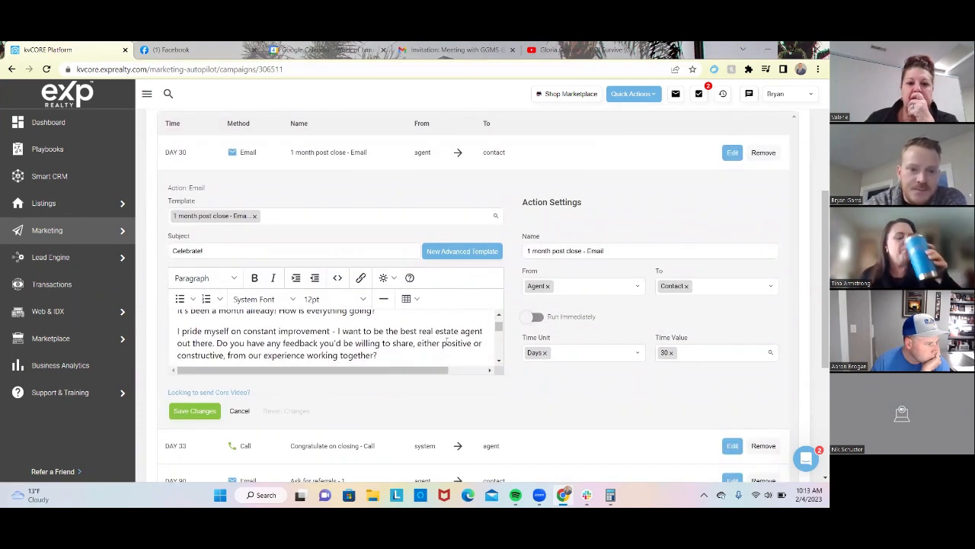
scroll(447, 341, "down", 1)
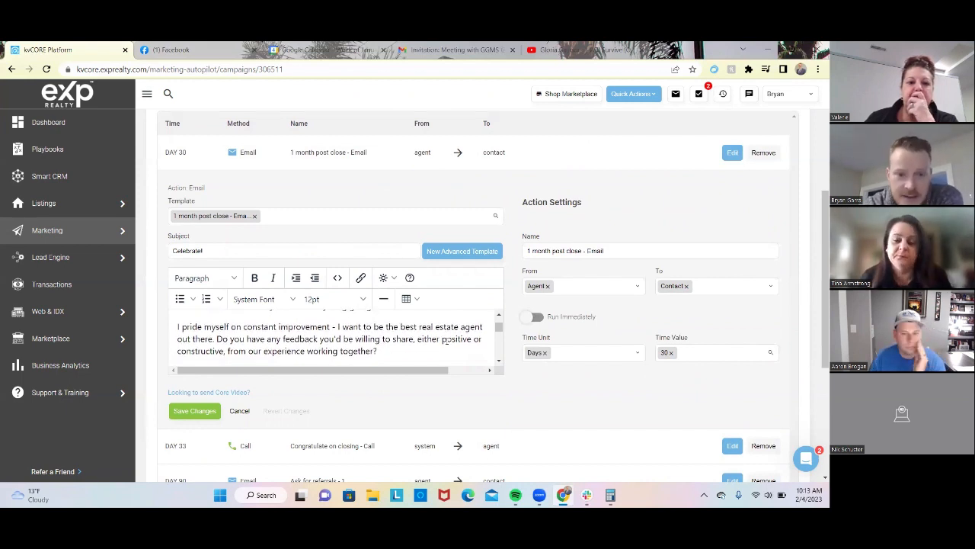
scroll(447, 340, "down", 1)
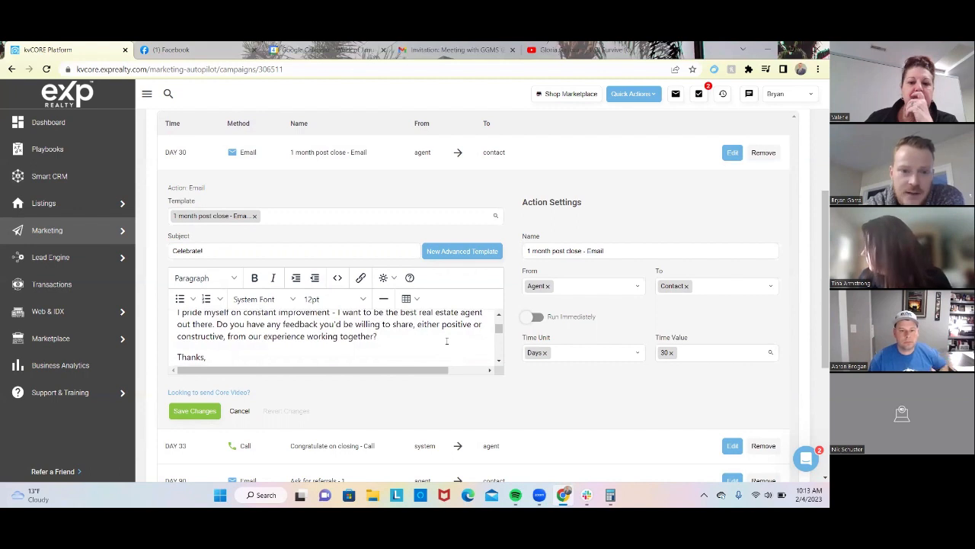
scroll(447, 341, "down", 1)
scroll(447, 341, "down", 5)
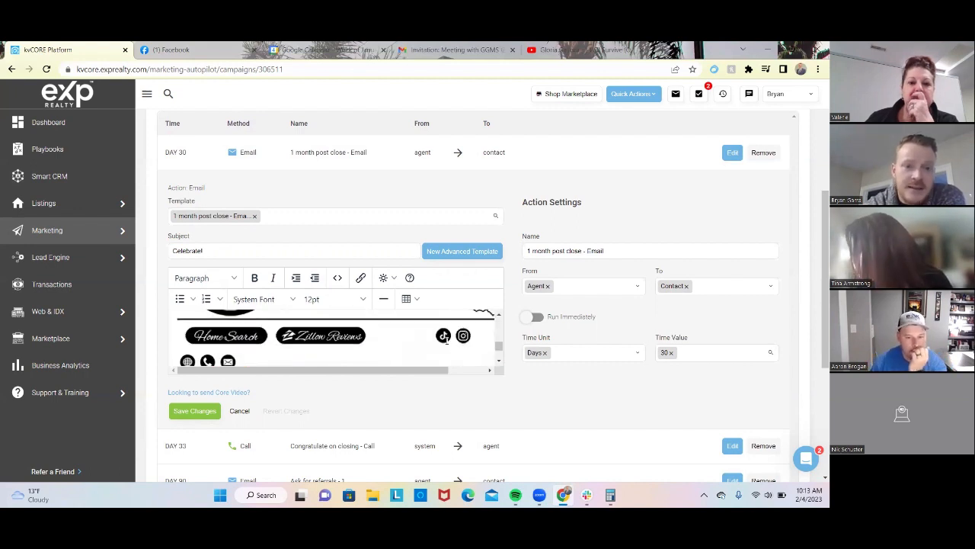
scroll(446, 340, "up", 5)
scroll(447, 340, "down", 6)
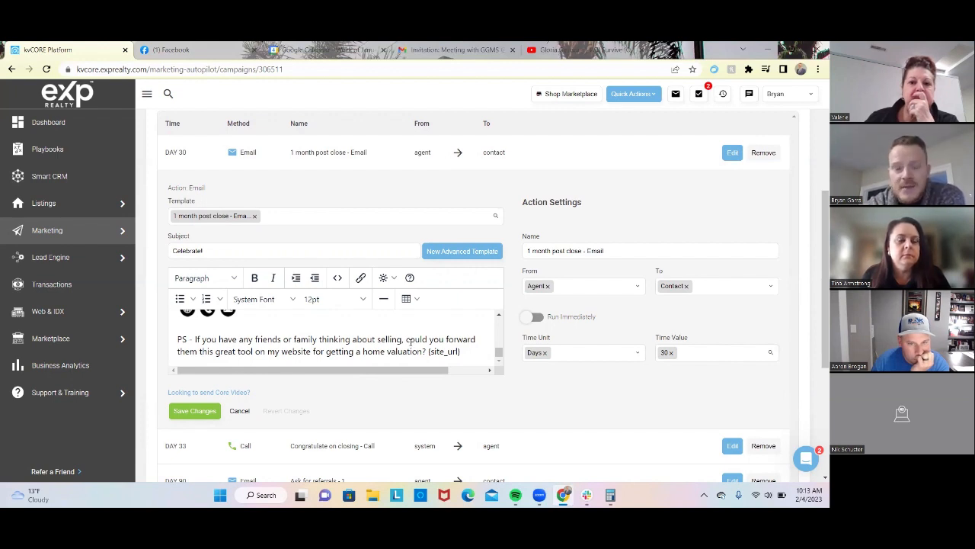
scroll(410, 341, "up", 10)
scroll(410, 343, "down", 1)
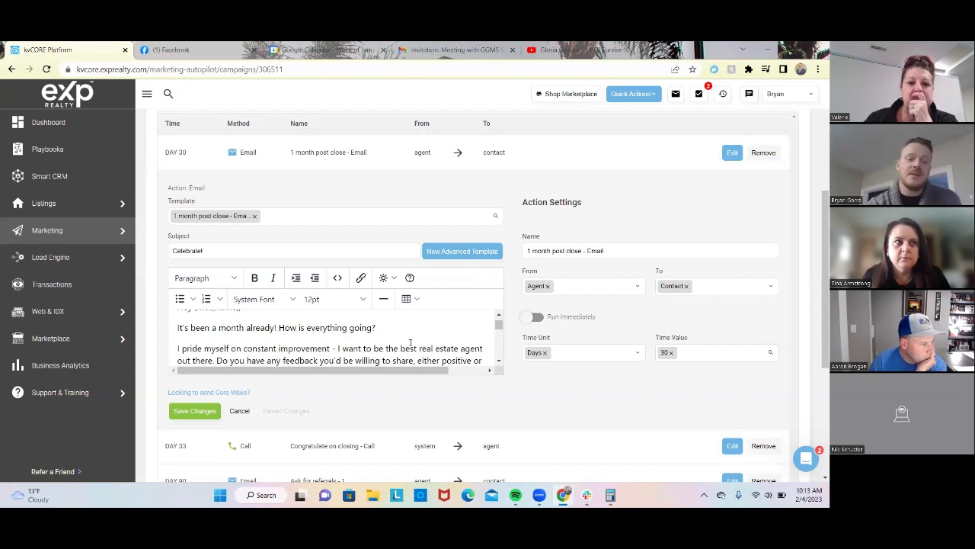
left_click(239, 411)
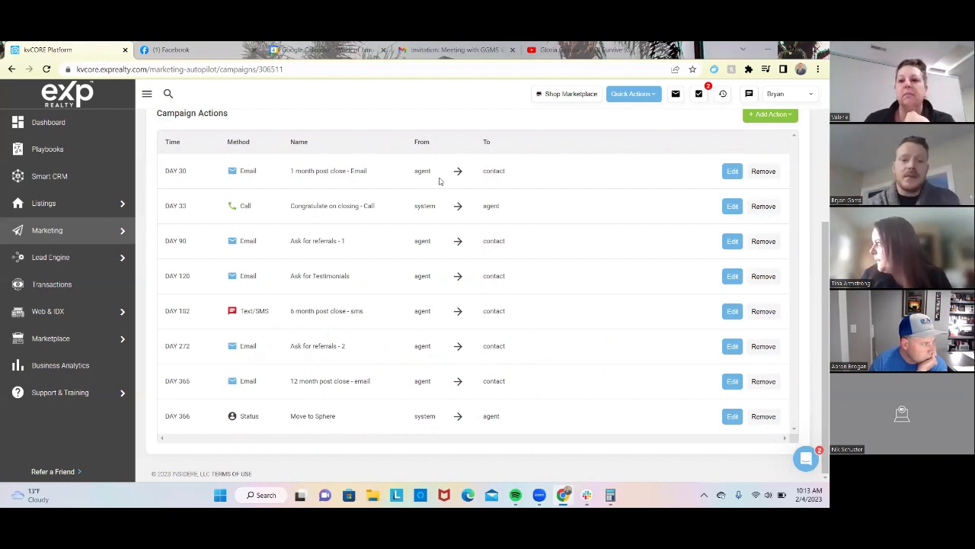
Open the Day 33 "Congratulate on closing - Call" action and review its content and task reminder settings
left_click(732, 206)
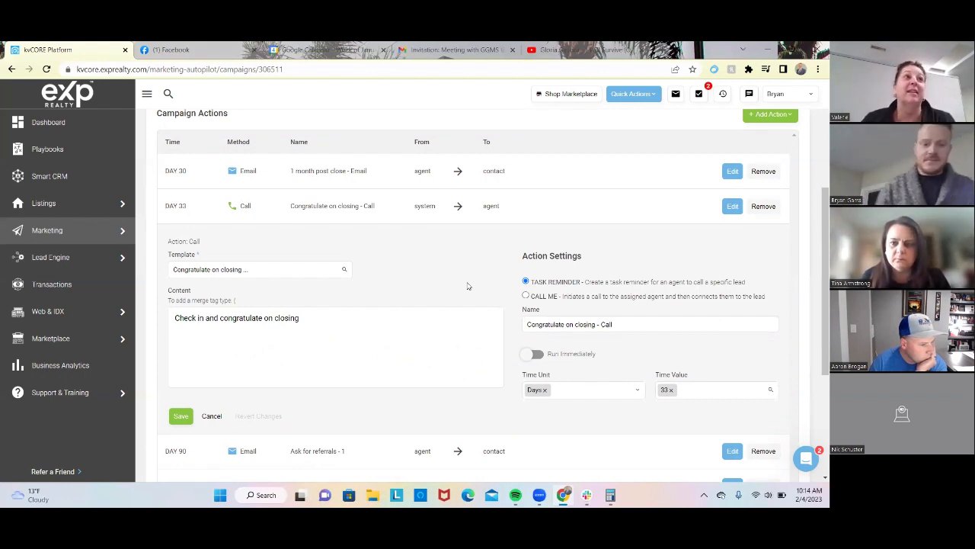
key("XF86AudioMute")
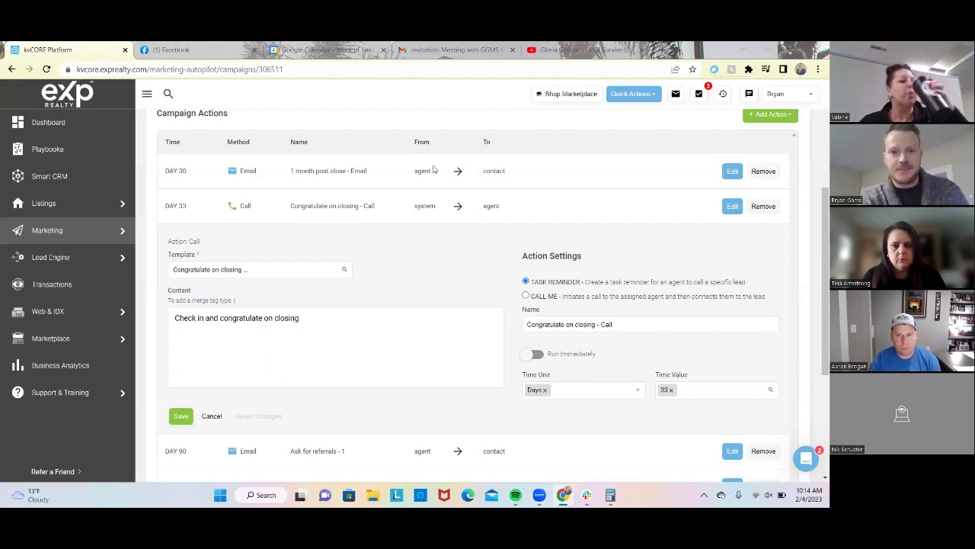
scroll(434, 169, "down", 1)
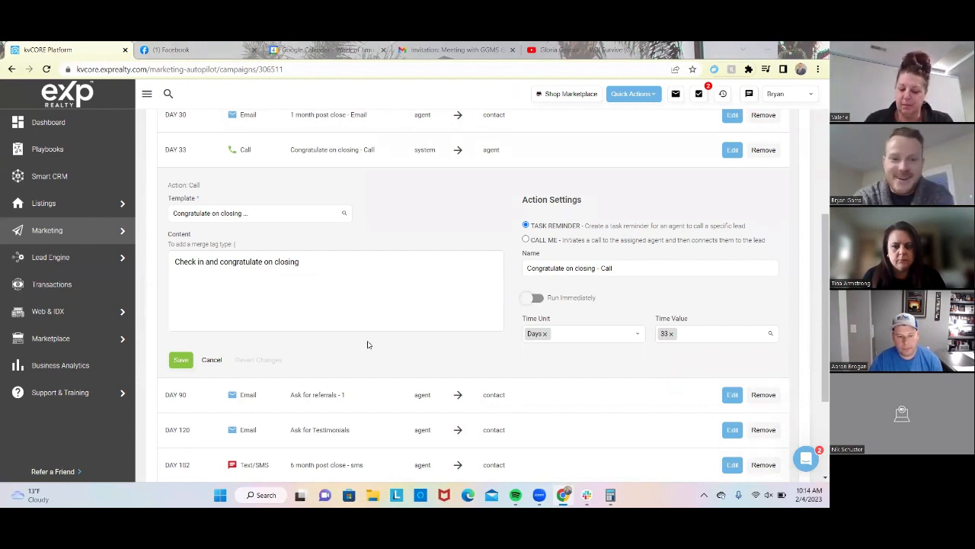
scroll(283, 233, "down", 1)
scroll(283, 234, "up", 2)
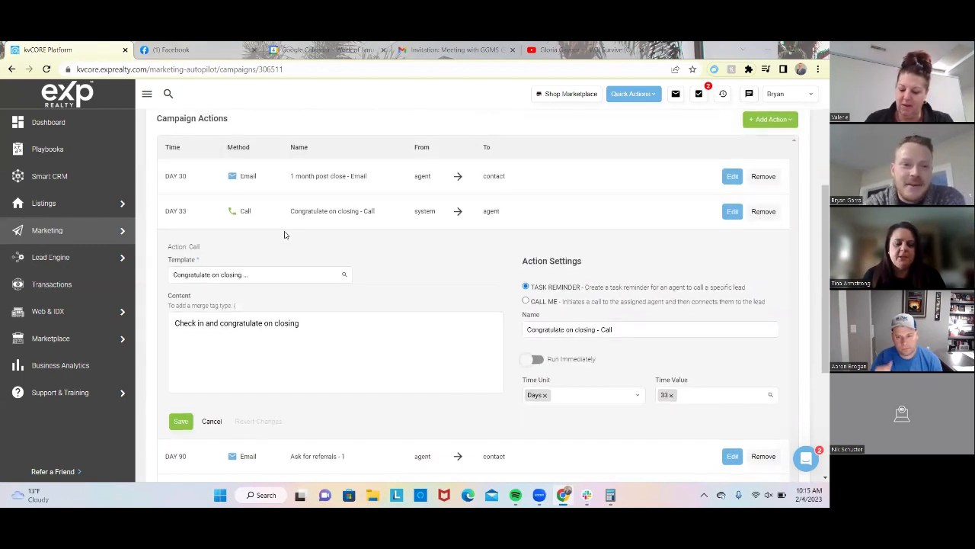
Open the Day 90 "Ask for referrals - 1" email action and read its message down to the signature
scroll(191, 201, "down", 2)
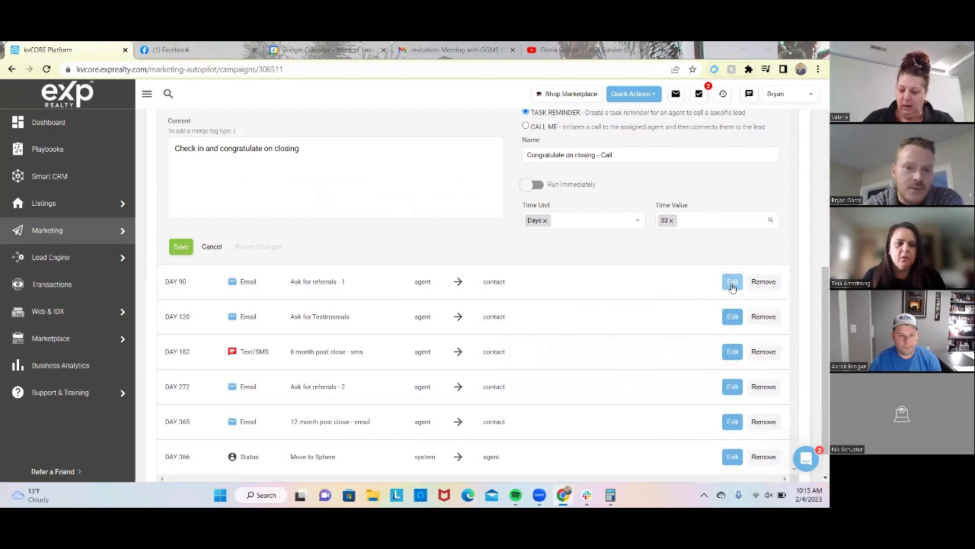
left_click(732, 283)
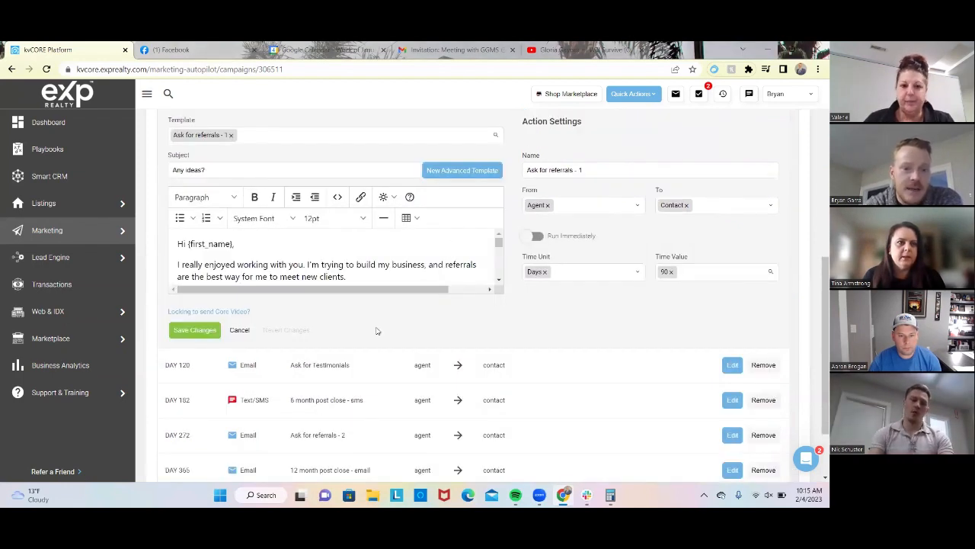
scroll(375, 331, "up", 1)
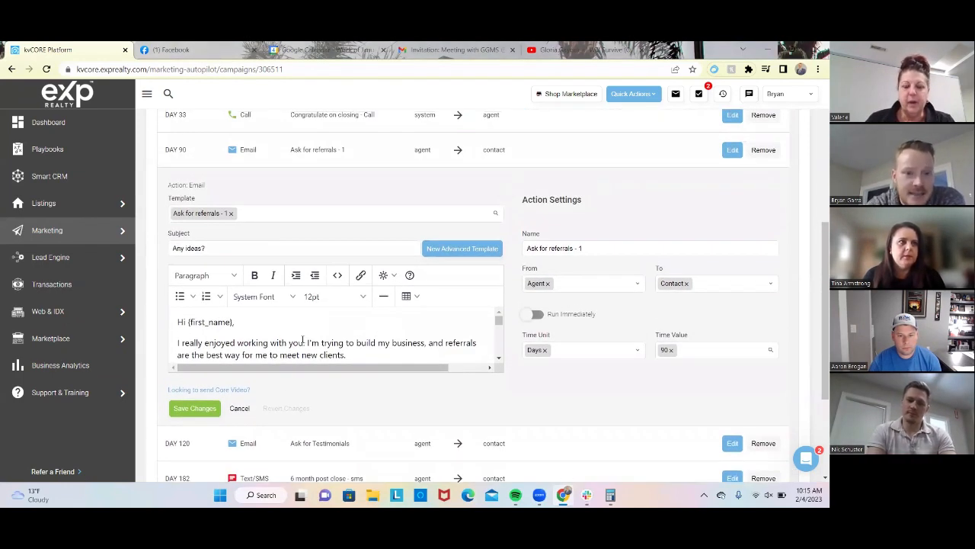
scroll(303, 341, "down", 1)
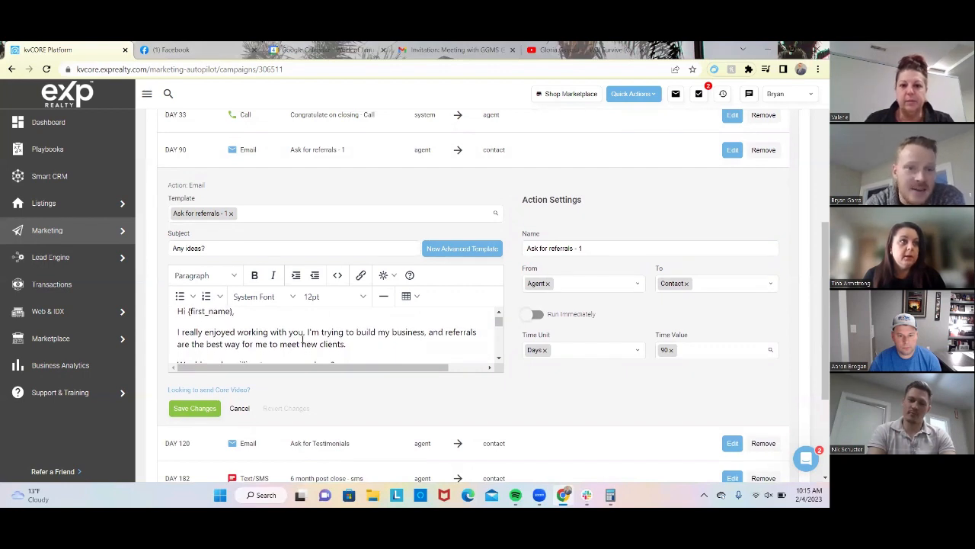
scroll(302, 340, "down", 1)
scroll(303, 339, "down", 1)
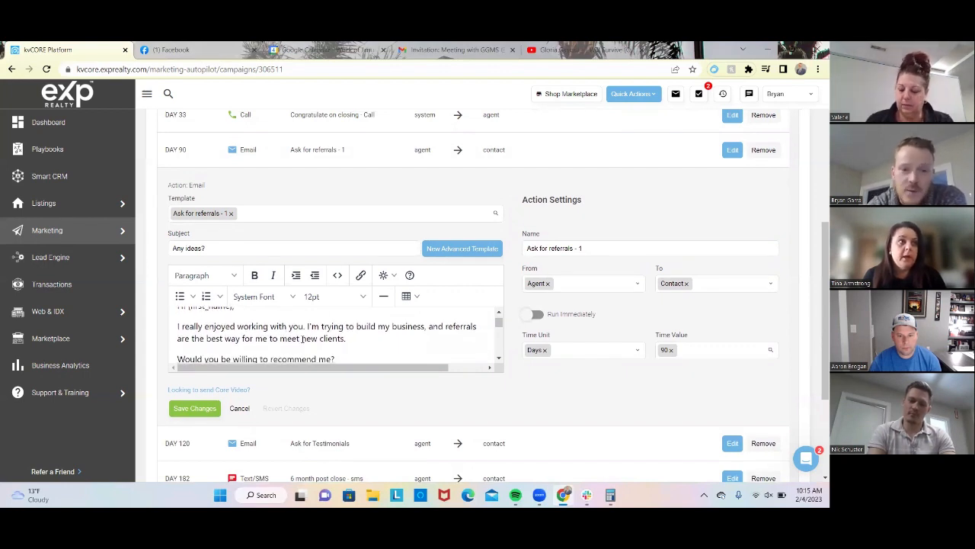
scroll(302, 340, "down", 1)
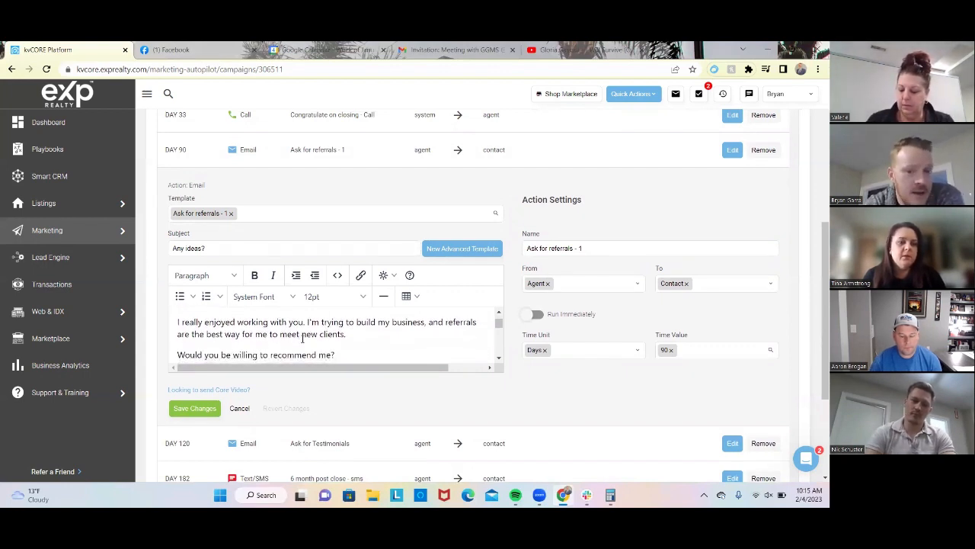
scroll(387, 345, "down", 2)
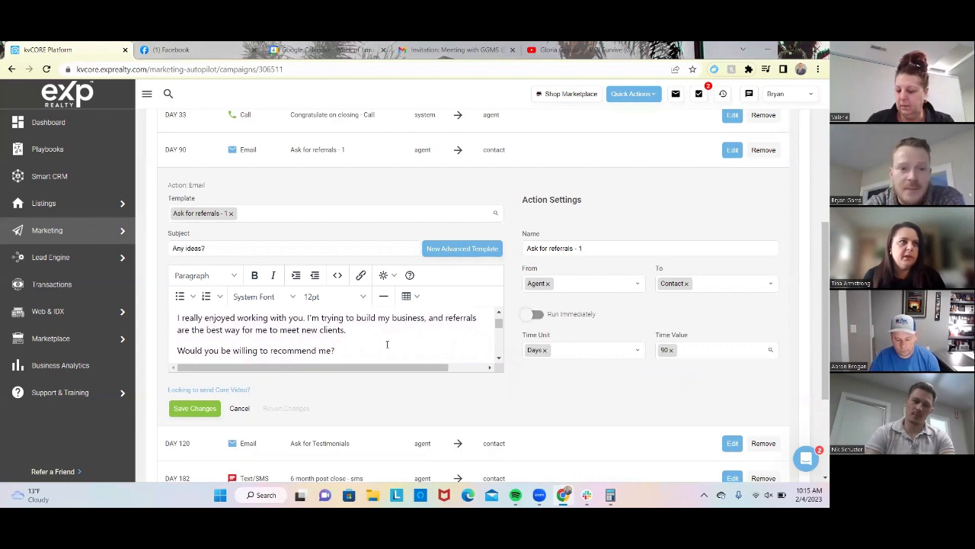
scroll(387, 344, "down", 3)
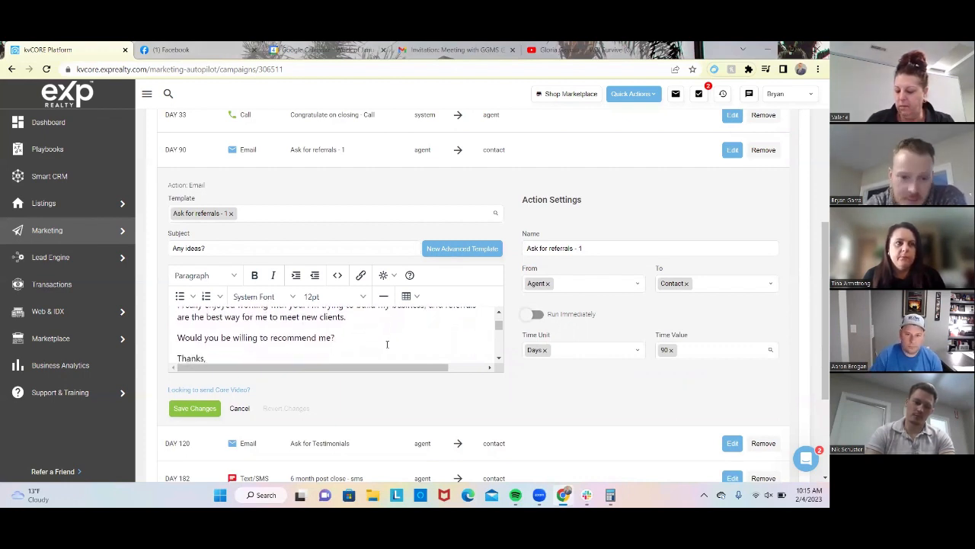
scroll(387, 344, "down", 2)
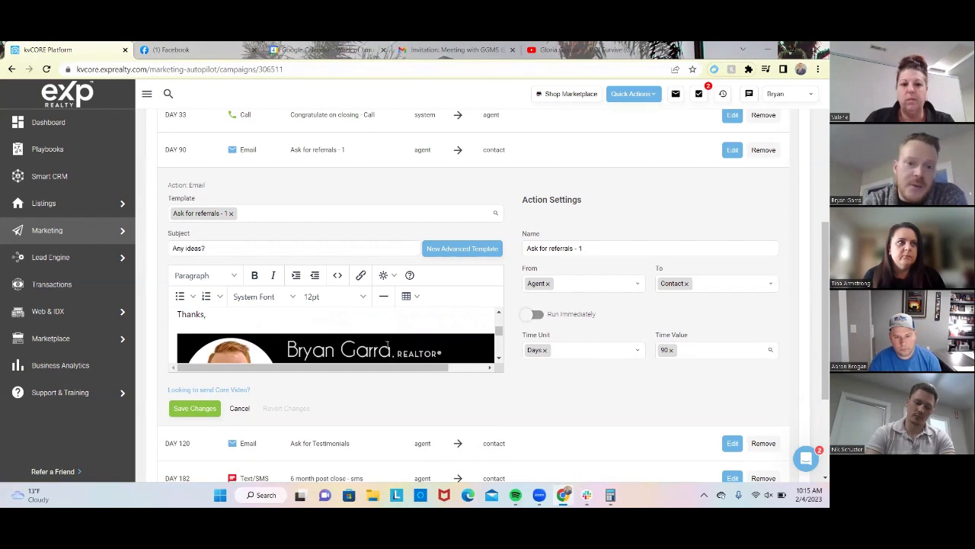
Reread the Day 90 "Ask for referrals - 1" email message from the recommendation request down to the signature
scroll(387, 344, "up", 5)
scroll(387, 344, "down", 2)
left_click(387, 344)
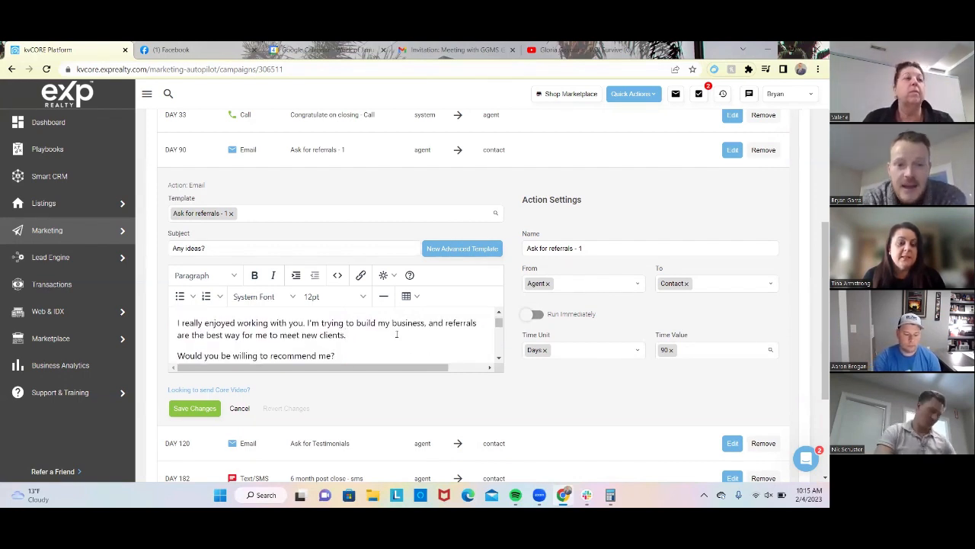
left_click(397, 333)
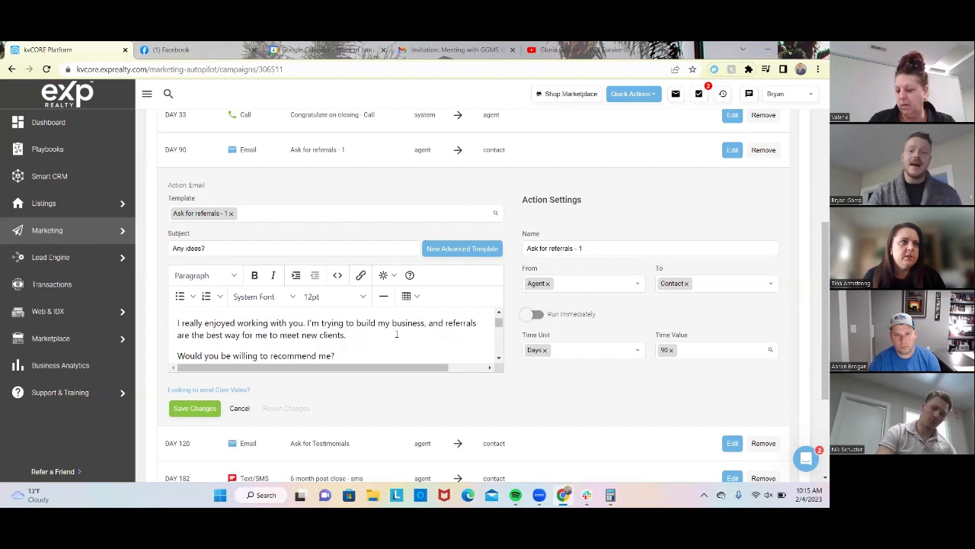
scroll(396, 334, "down", 3)
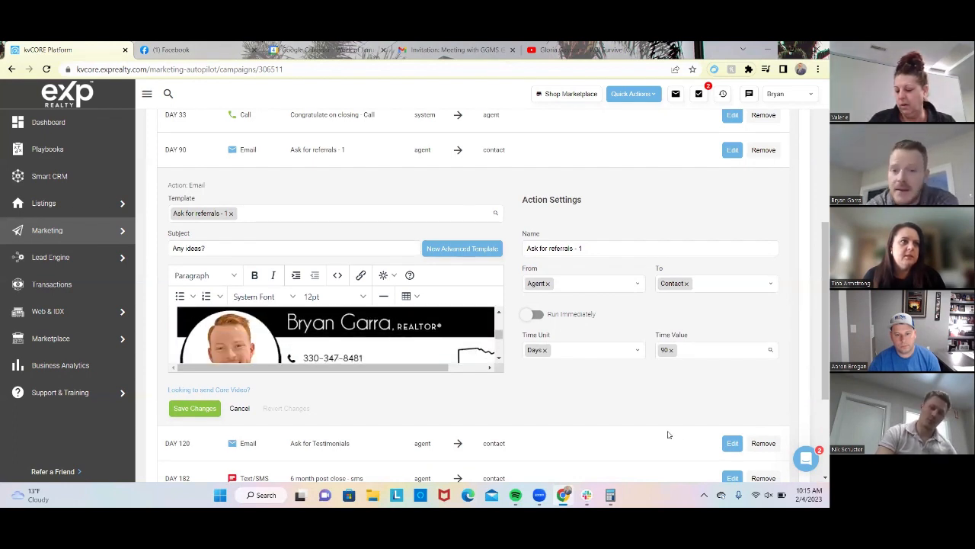
Open the Day 120 "Ask for Testimonials" email action and review its opening message and action settings
scroll(666, 432, "down", 1)
left_click(733, 371)
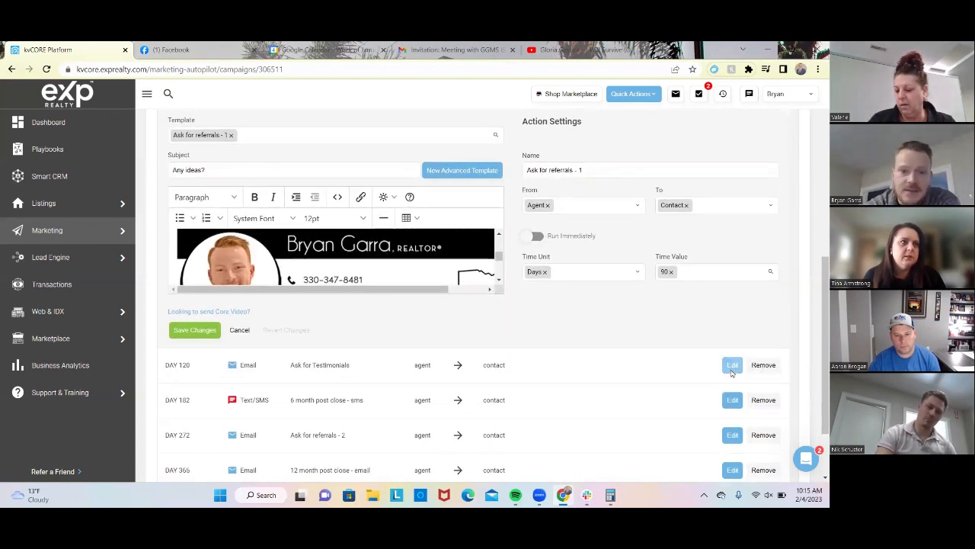
scroll(519, 368, "down", 1)
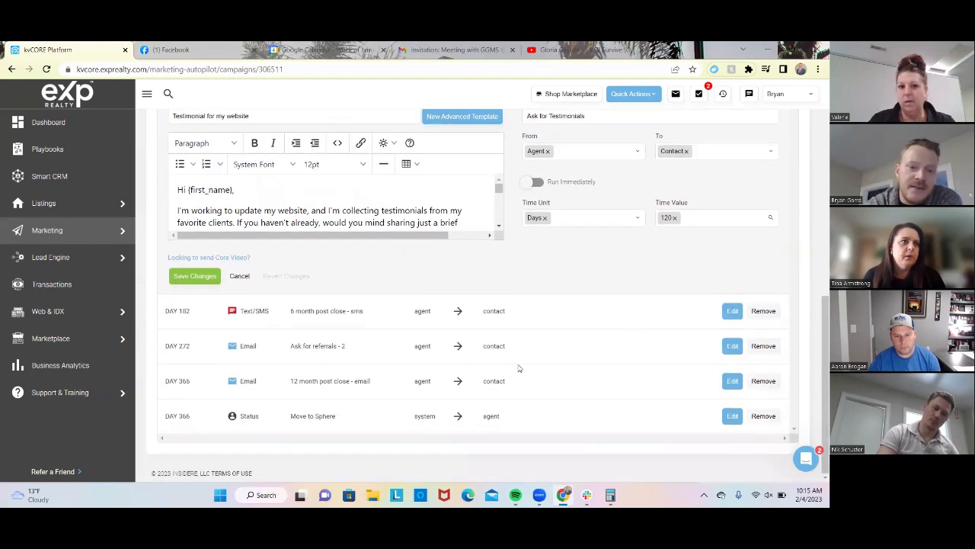
Open the Day 182 "6 month post close - sms" text action and review its content and the actions that follow it
left_click(732, 311)
scroll(268, 207, "up", 1)
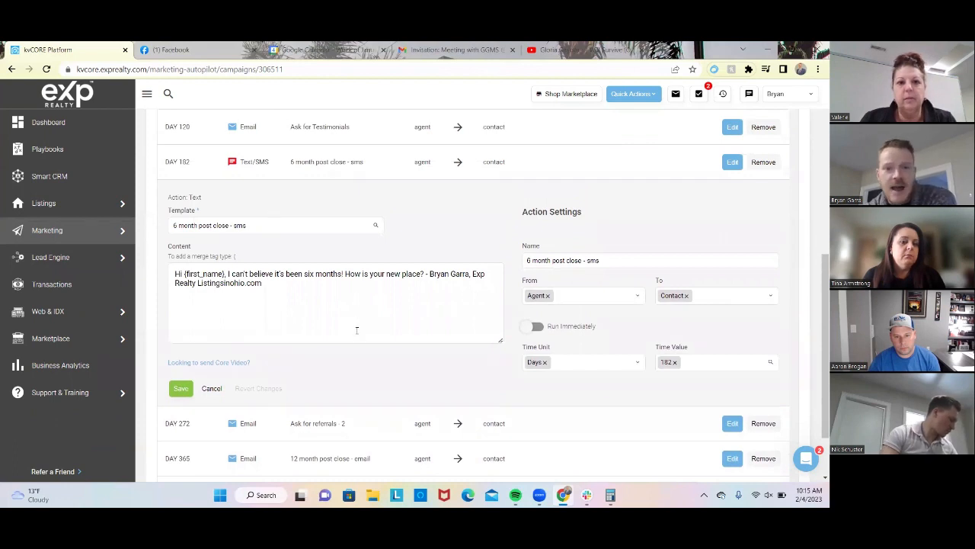
scroll(355, 330, "down", 1)
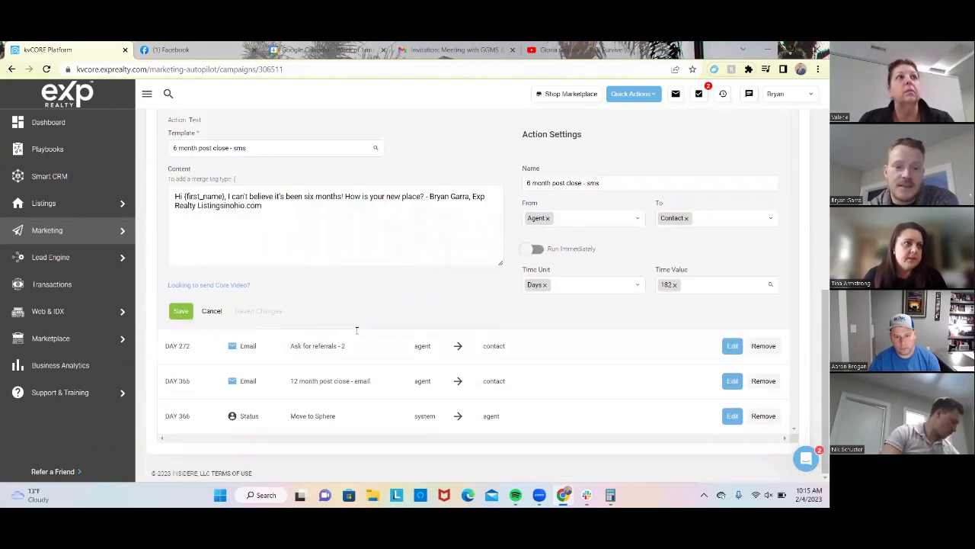
scroll(356, 330, "up", 1)
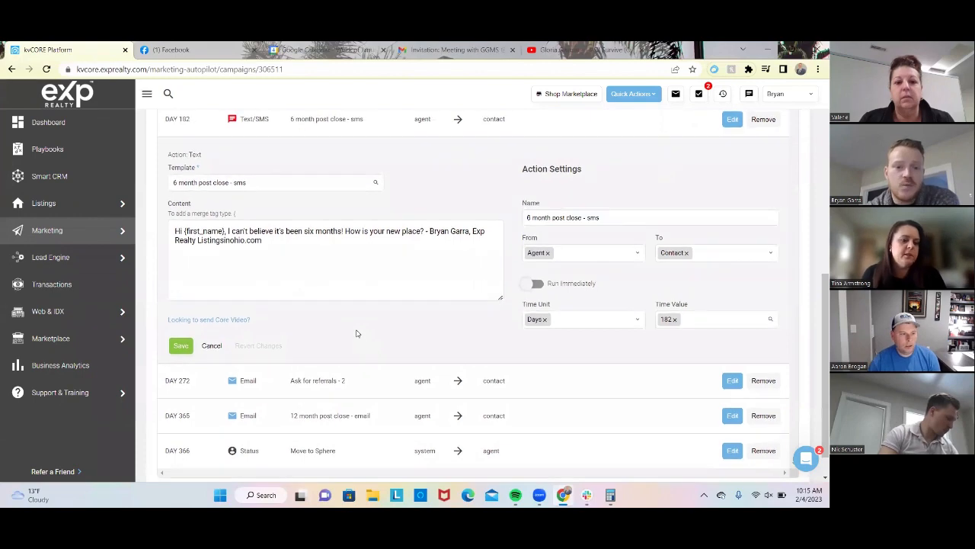
Return to the My Campaigns list and review each campaign's start trigger, channels and active status
scroll(356, 333, "up", 4)
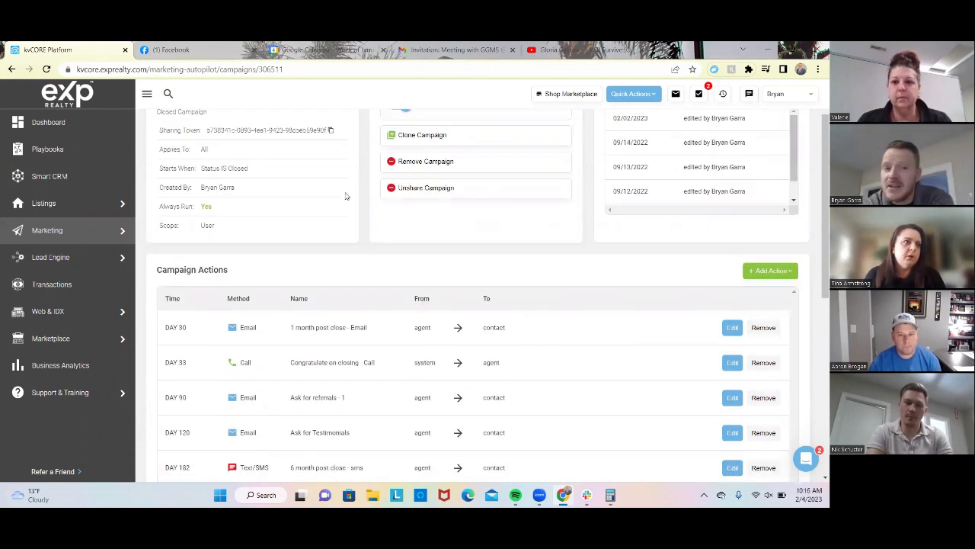
scroll(345, 196, "up", 2)
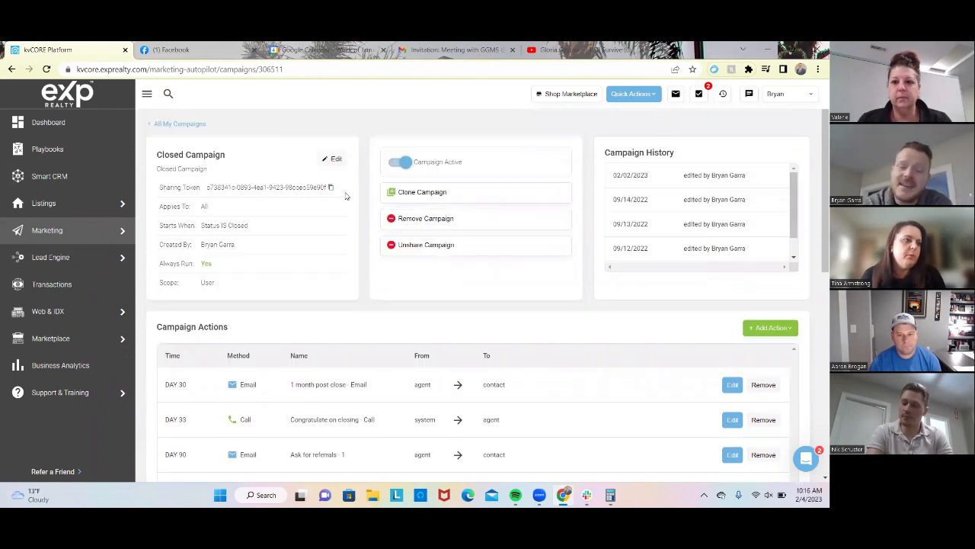
left_click(198, 126)
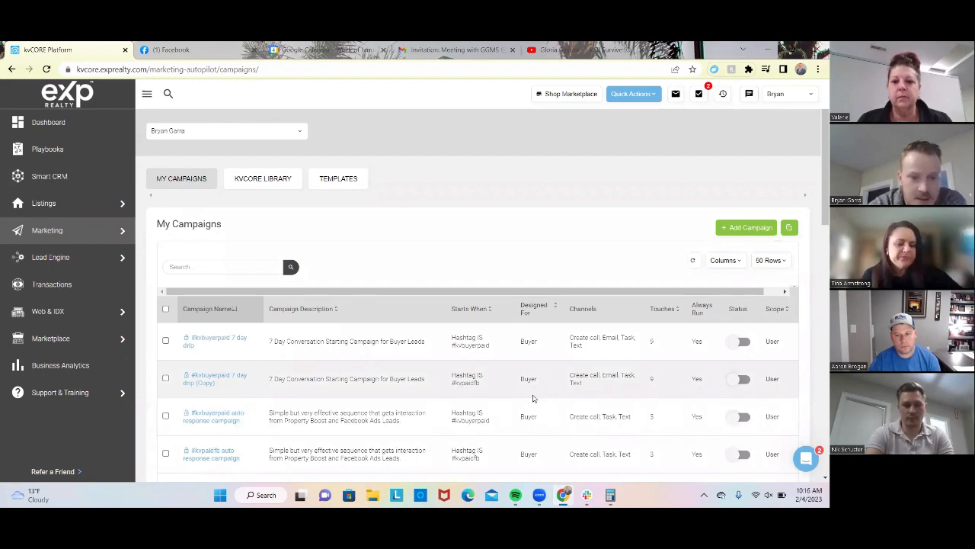
scroll(534, 398, "down", 10)
scroll(294, 410, "down", 3)
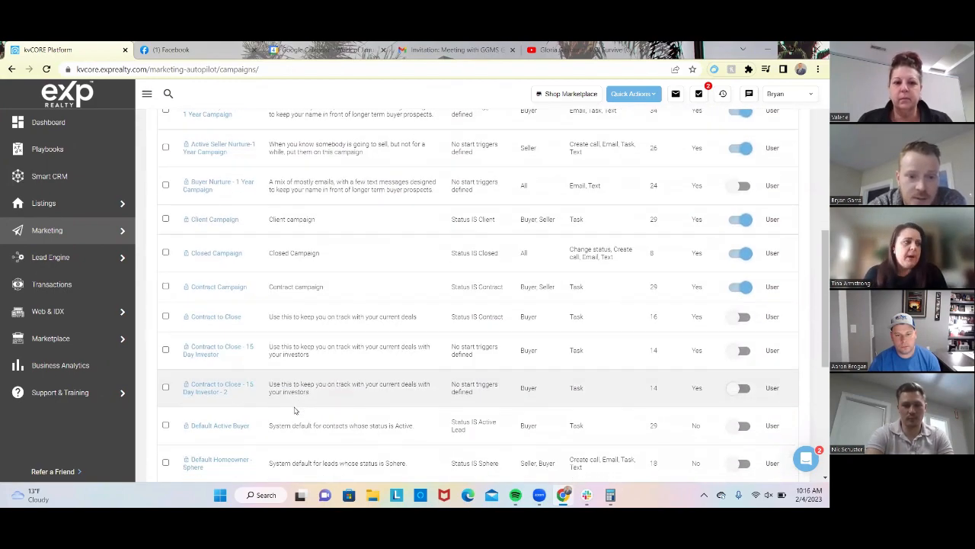
scroll(296, 408, "down", 3)
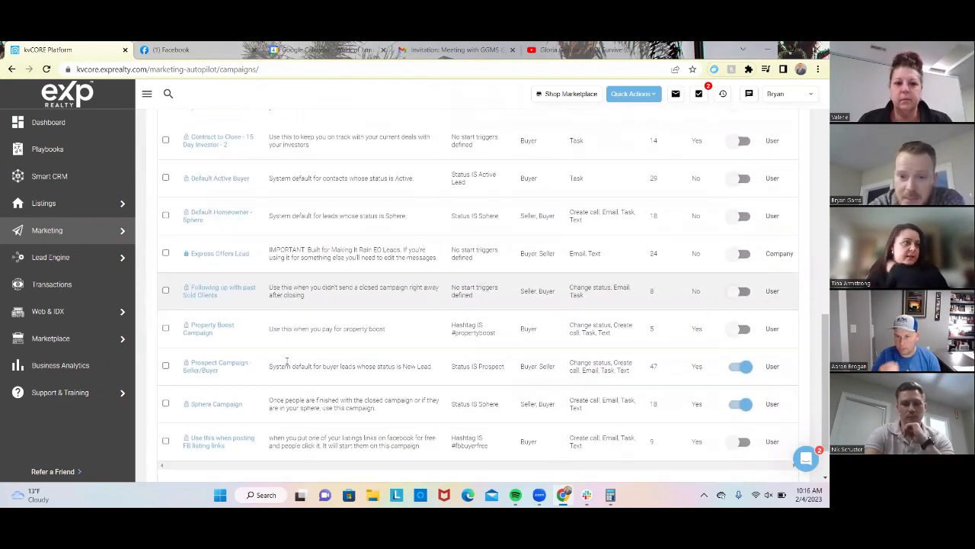
scroll(286, 361, "down", 1)
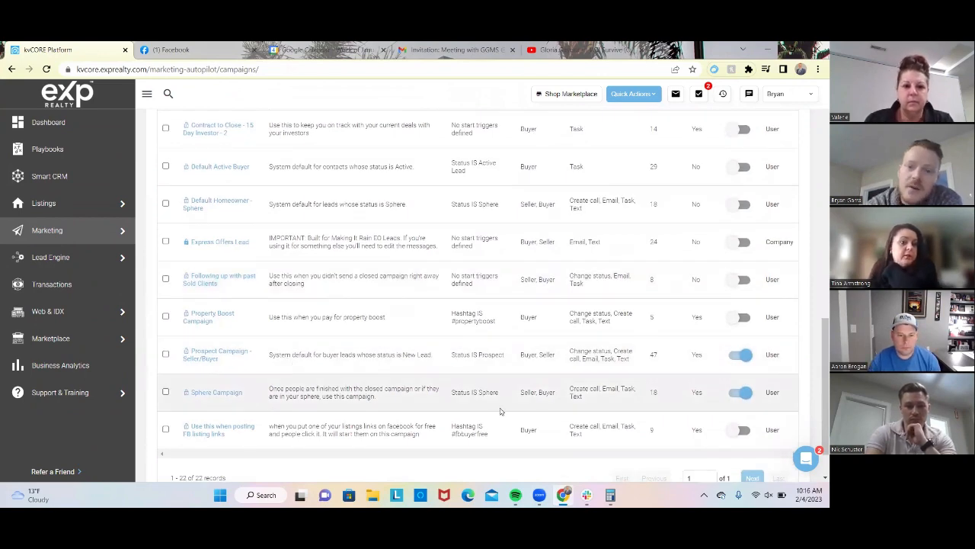
scroll(500, 412, "up", 2)
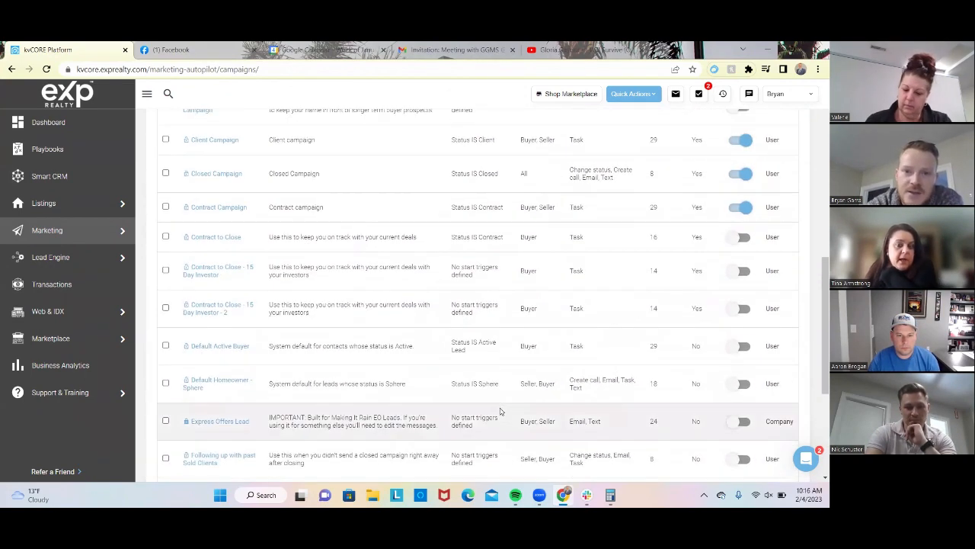
scroll(450, 307, "up", 4)
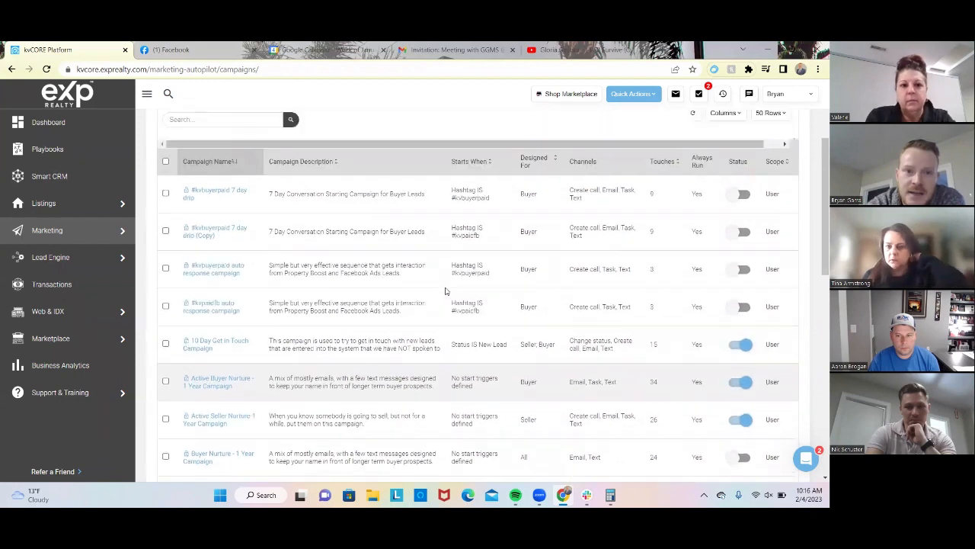
scroll(208, 189, "down", 1)
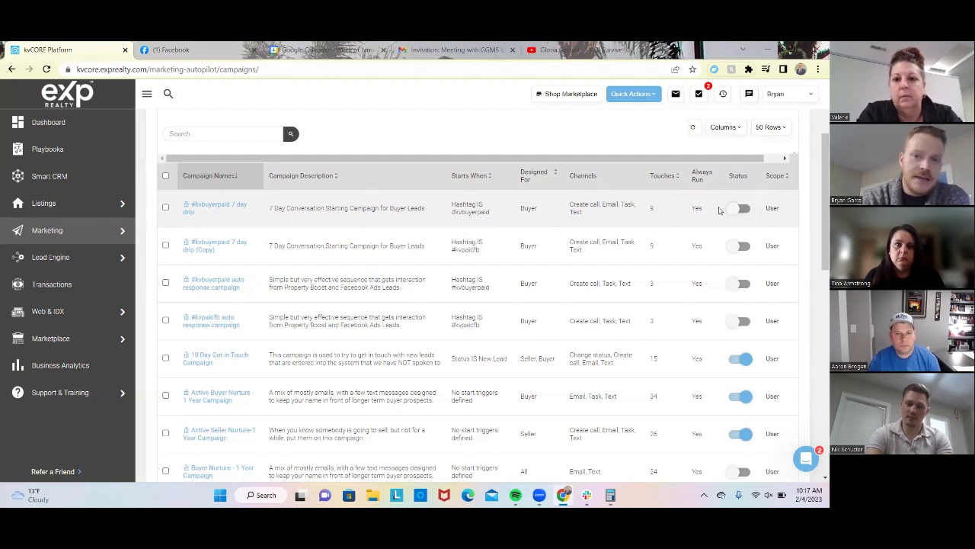
Open the Sphere Campaign from My Campaigns and review its settings, edit history and scheduled campaign actions
scroll(631, 218, "down", 1)
scroll(631, 219, "down", 5)
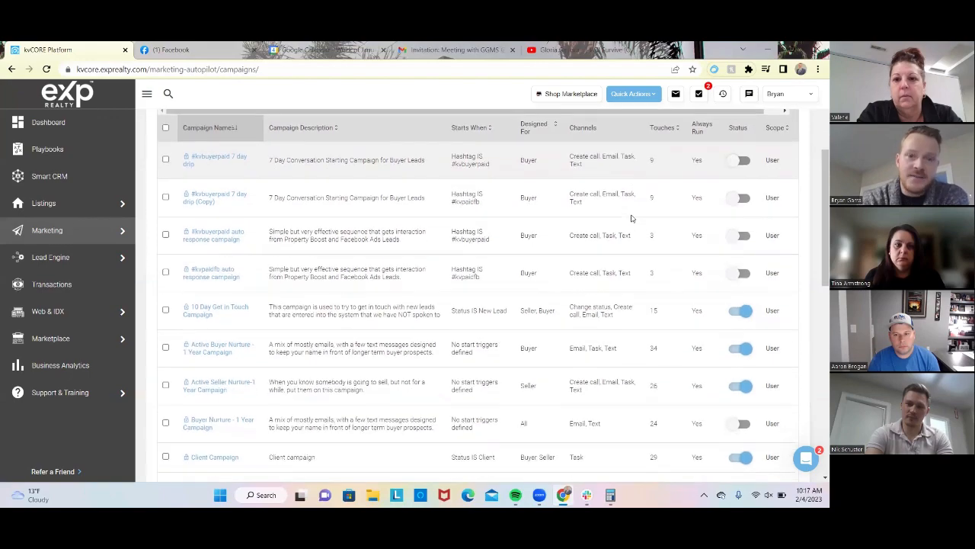
scroll(631, 219, "down", 5)
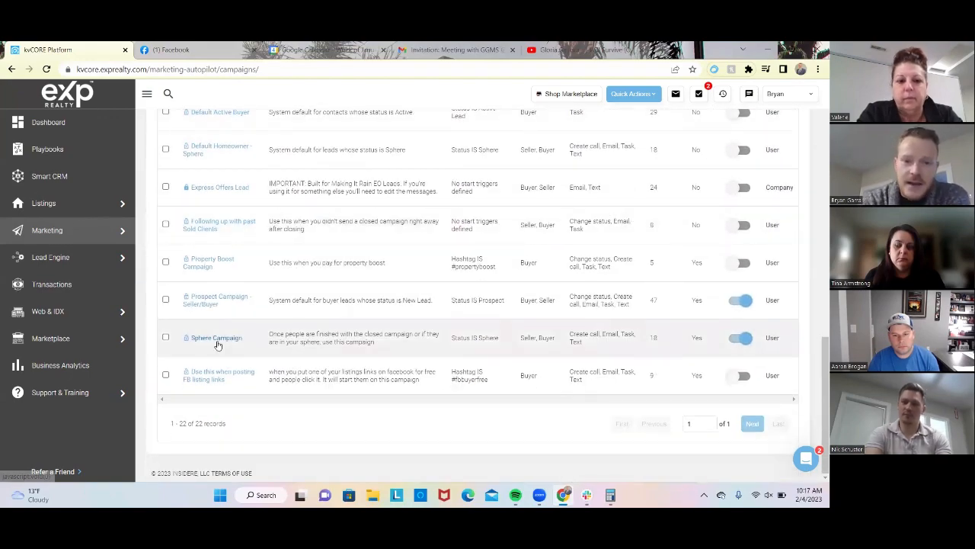
left_click(218, 342)
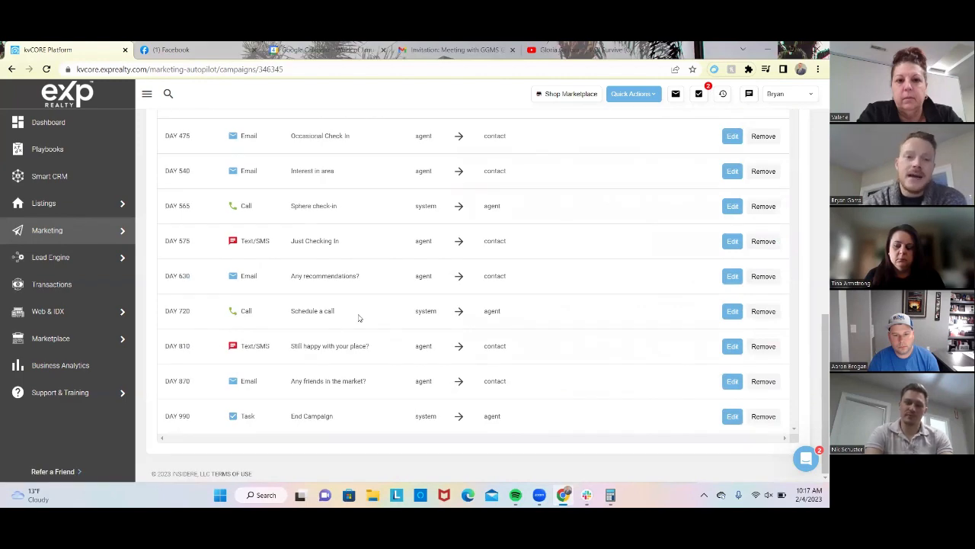
scroll(360, 318, "up", 10)
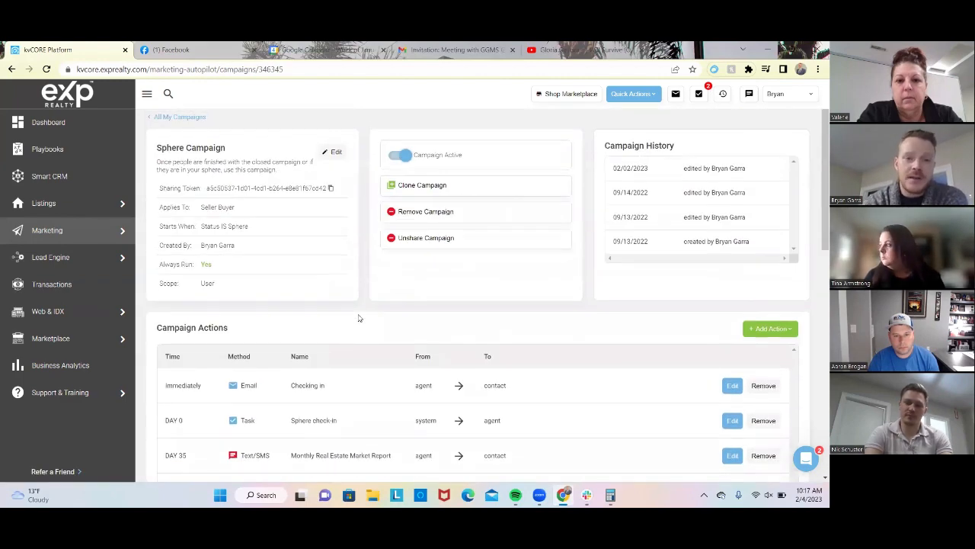
scroll(359, 317, "down", 2)
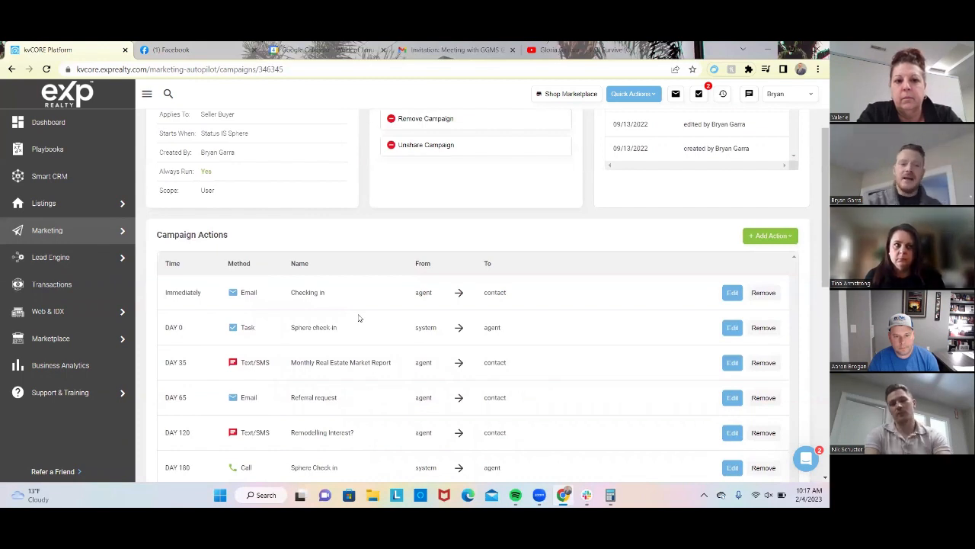
scroll(360, 317, "up", 1)
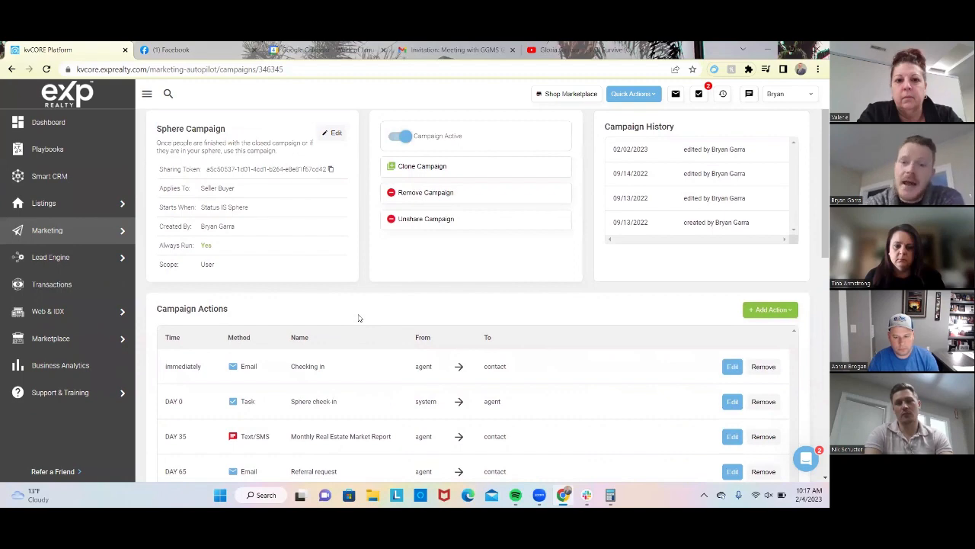
scroll(360, 317, "down", 1)
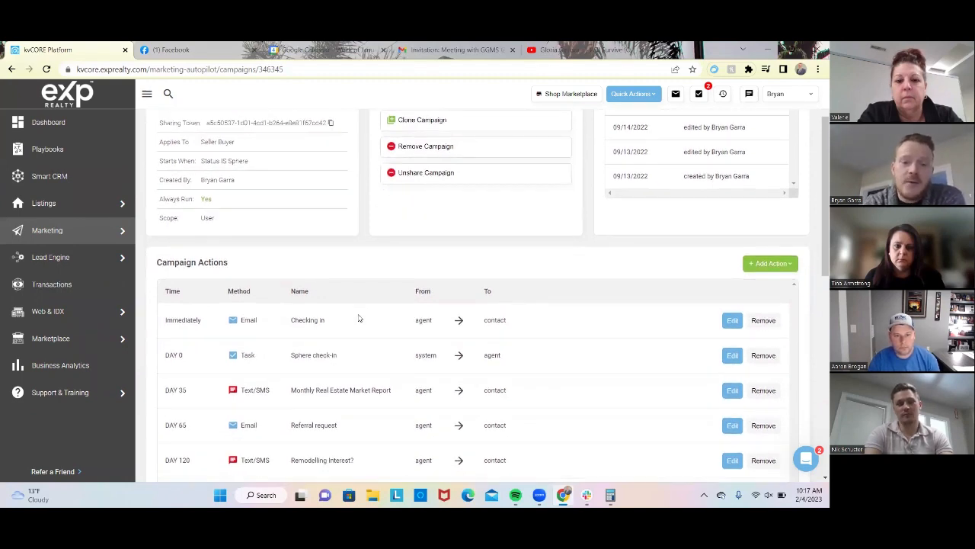
scroll(360, 318, "down", 1)
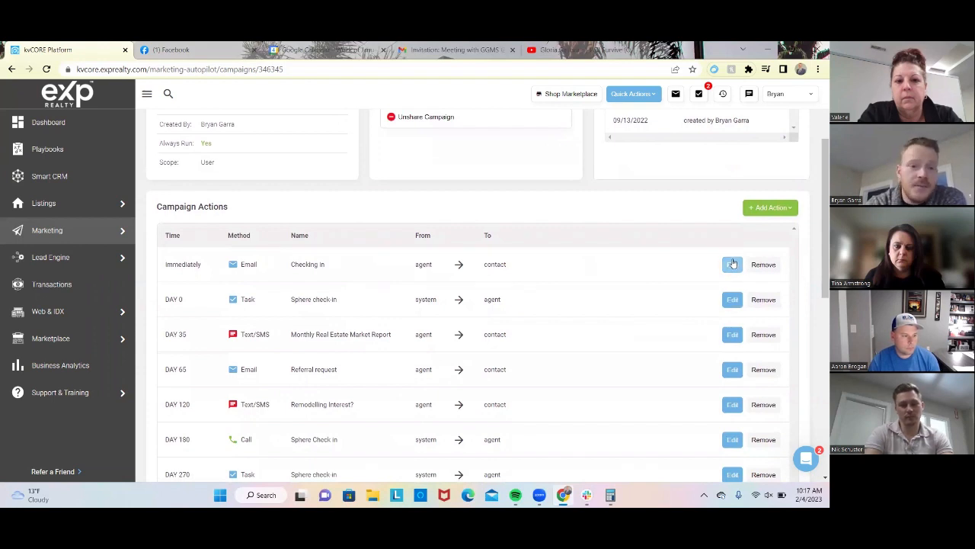
Open the Sphere Campaign's immediate "Checking in" email action and read its message down to the signature
left_click(732, 264)
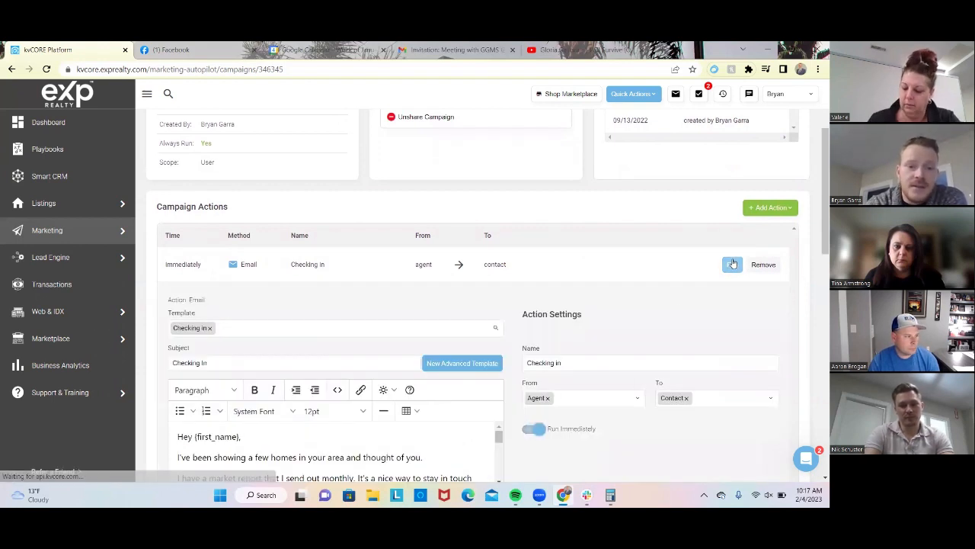
scroll(321, 452, "down", 1)
scroll(586, 441, "down", 1)
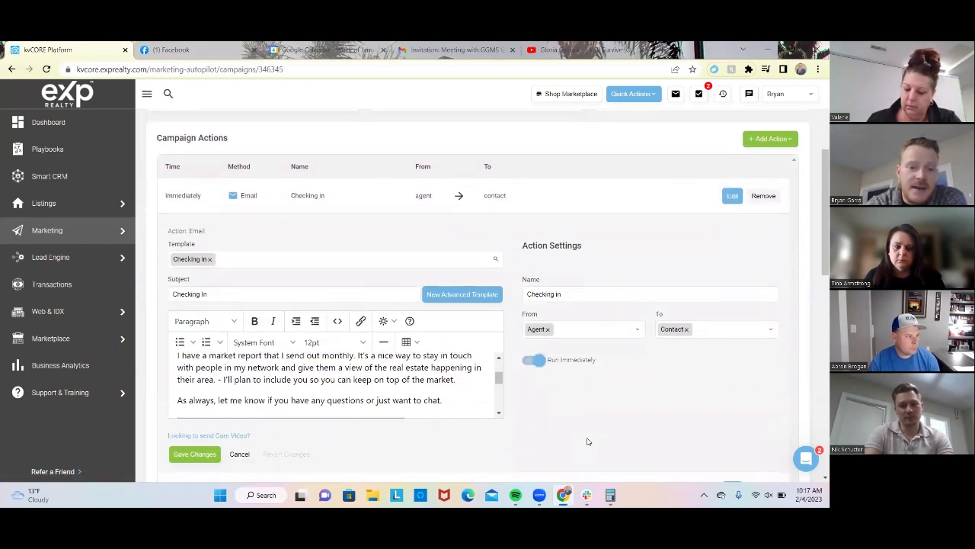
scroll(473, 391, "up", 2)
scroll(473, 391, "down", 1)
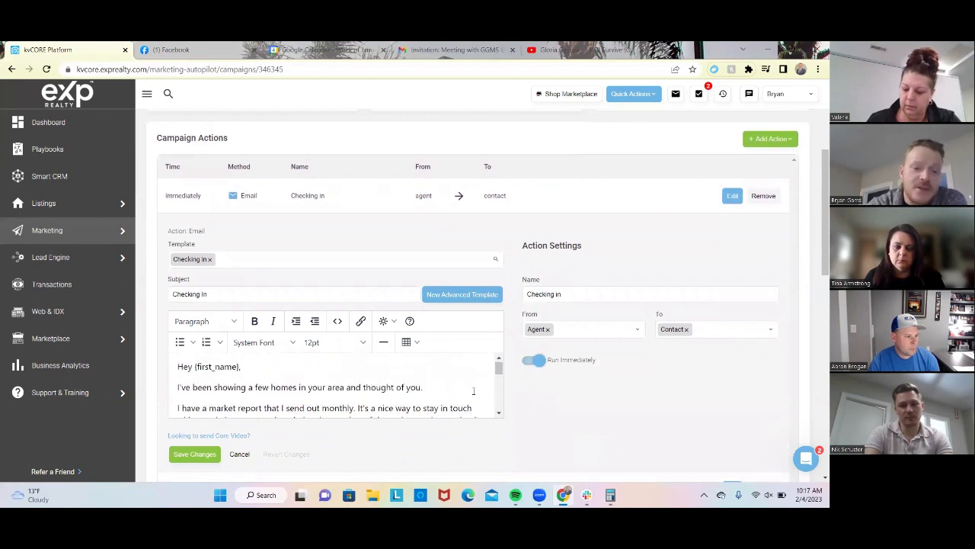
scroll(474, 391, "down", 1)
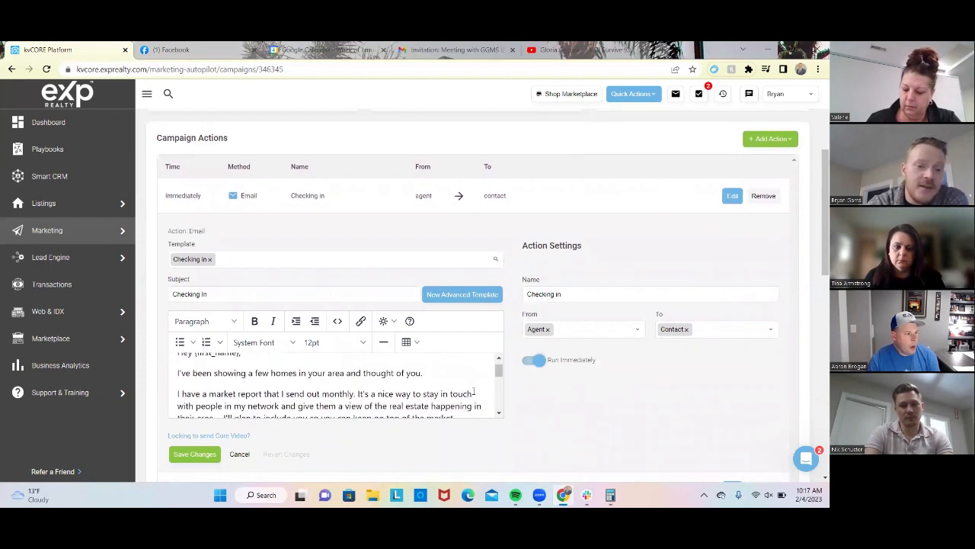
scroll(310, 401, "down", 2)
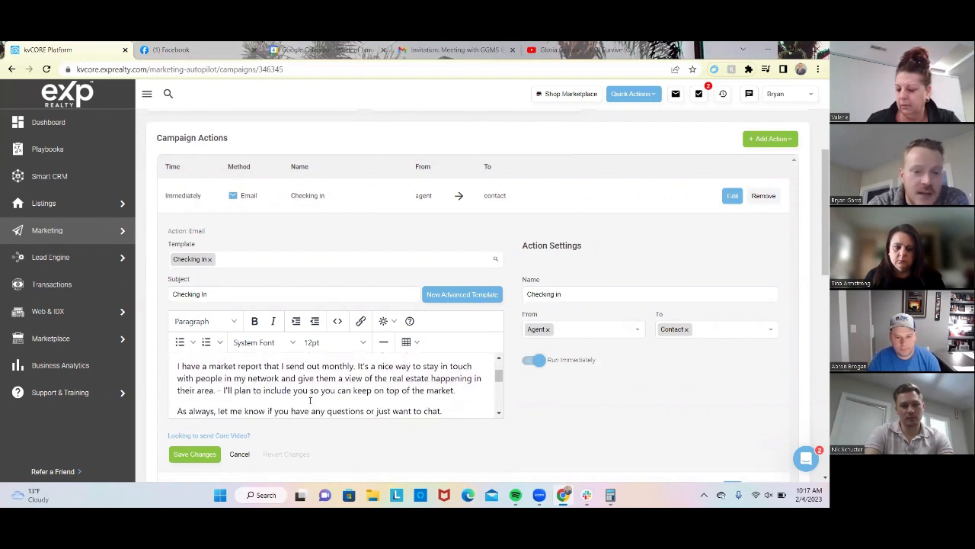
scroll(310, 402, "down", 1)
scroll(310, 402, "down", 1)
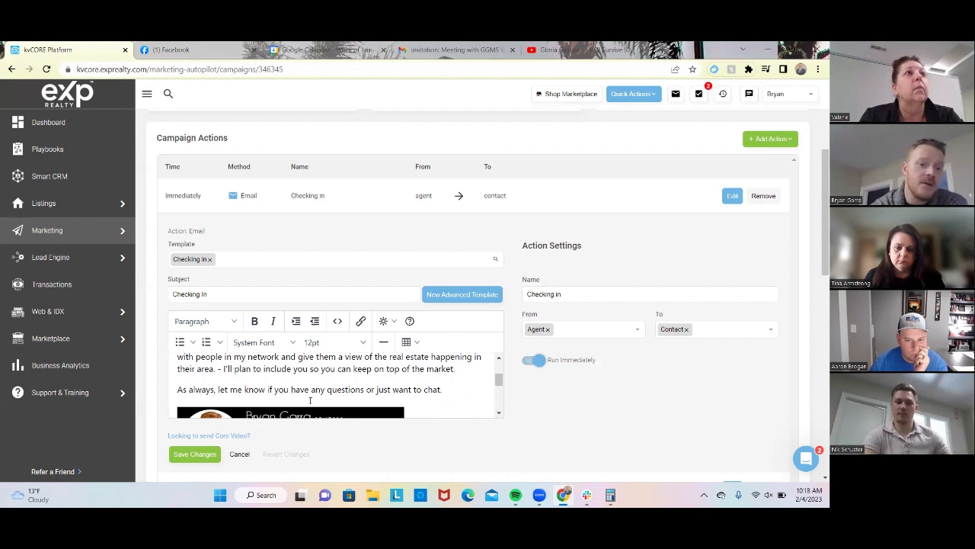
scroll(310, 401, "up", 1)
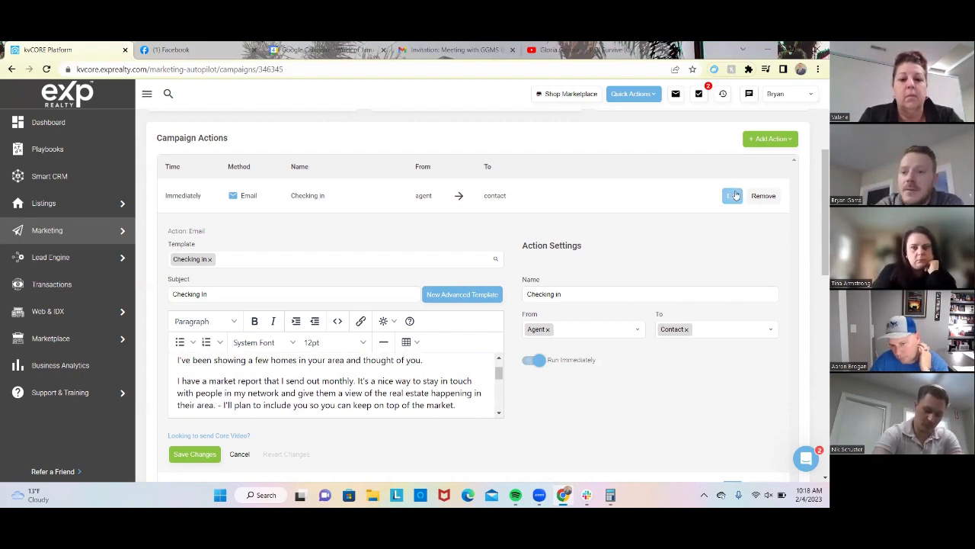
Open the Sphere Campaign's Day 0 "Sphere check-in" task action and review its content and action settings
scroll(636, 260, "down", 1)
scroll(636, 261, "down", 4)
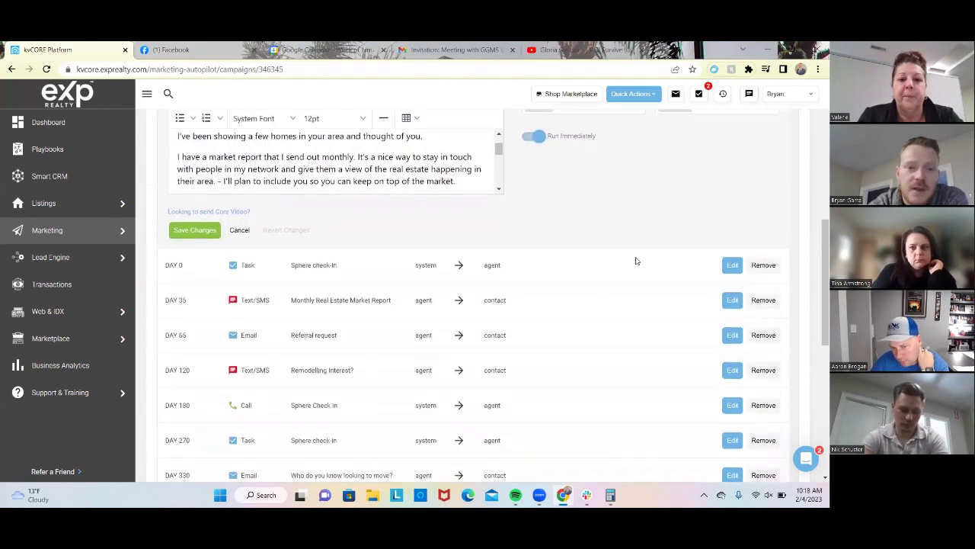
left_click(732, 239)
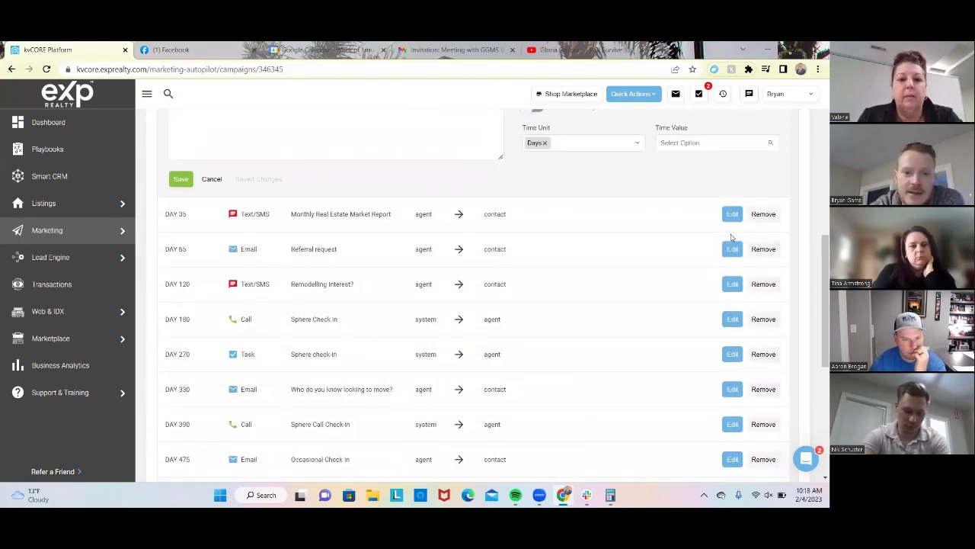
scroll(317, 226, "up", 4)
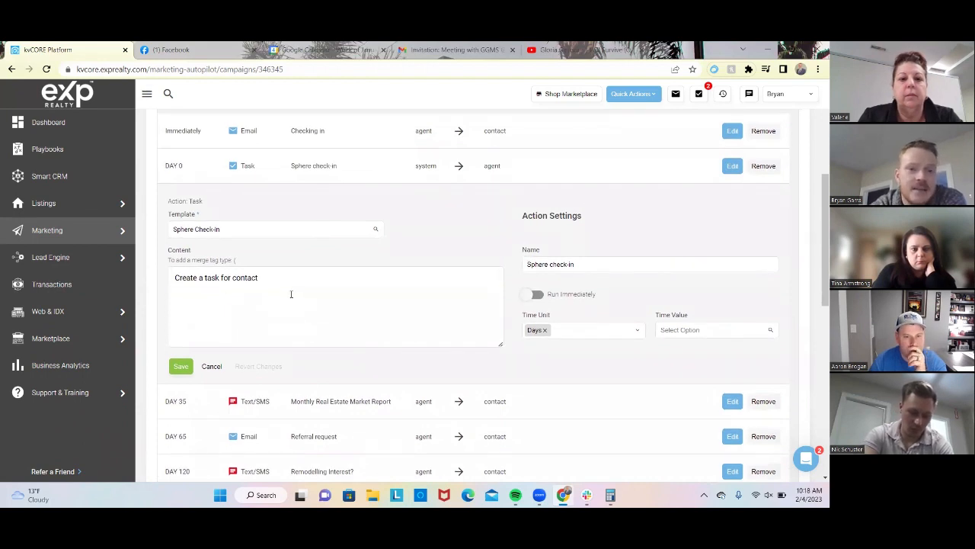
Open the Sphere Campaign's Day 120 "Remodelling Interest?" text action and review its message and action settings
left_click(291, 294)
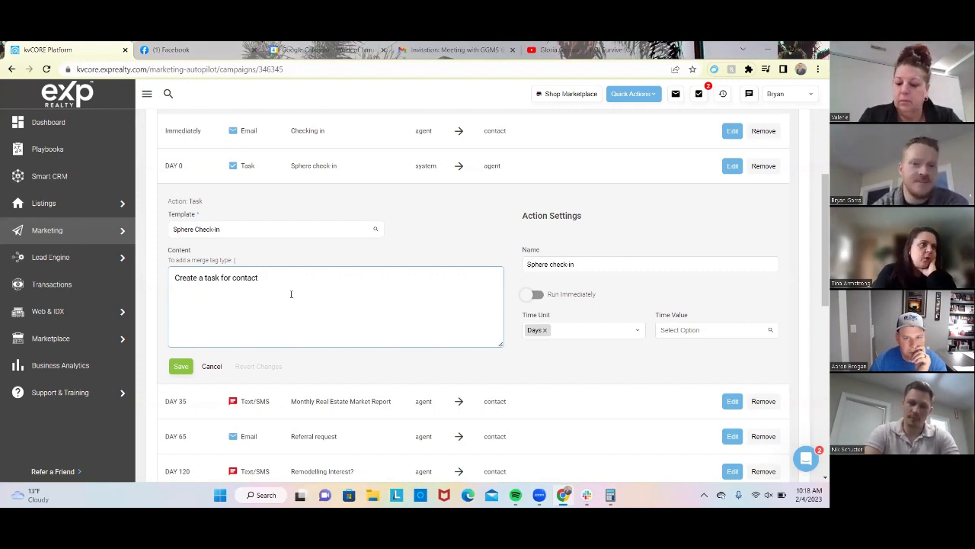
scroll(291, 295, "down", 2)
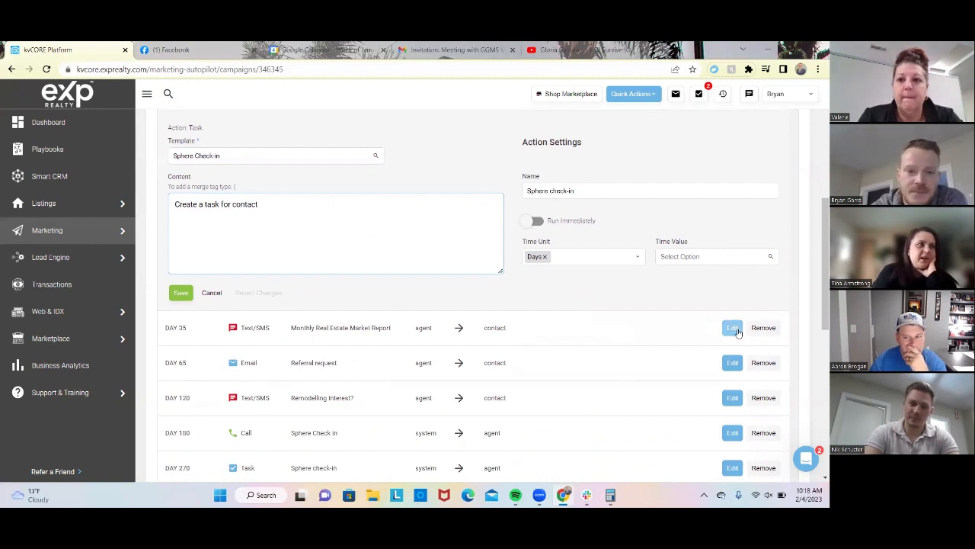
scroll(737, 332, "down", 1)
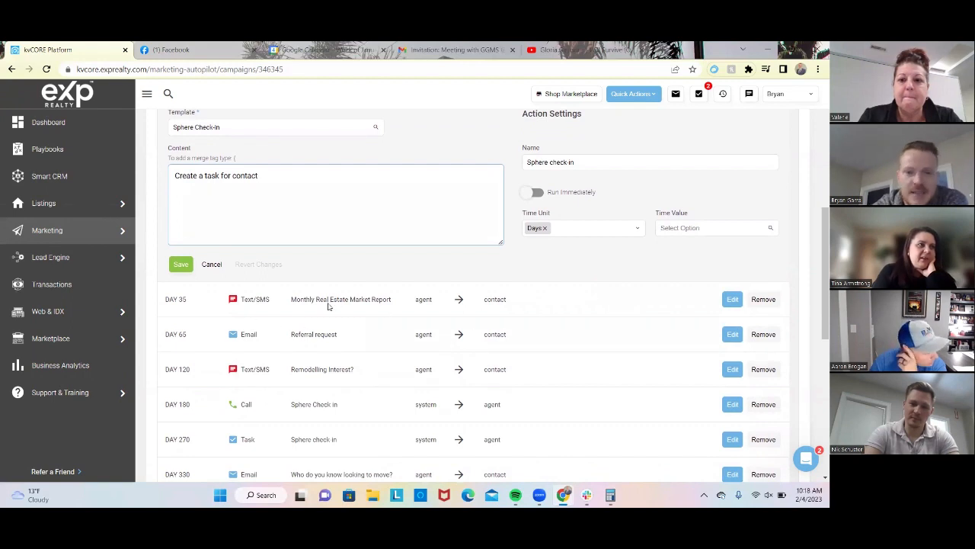
scroll(388, 297, "down", 1)
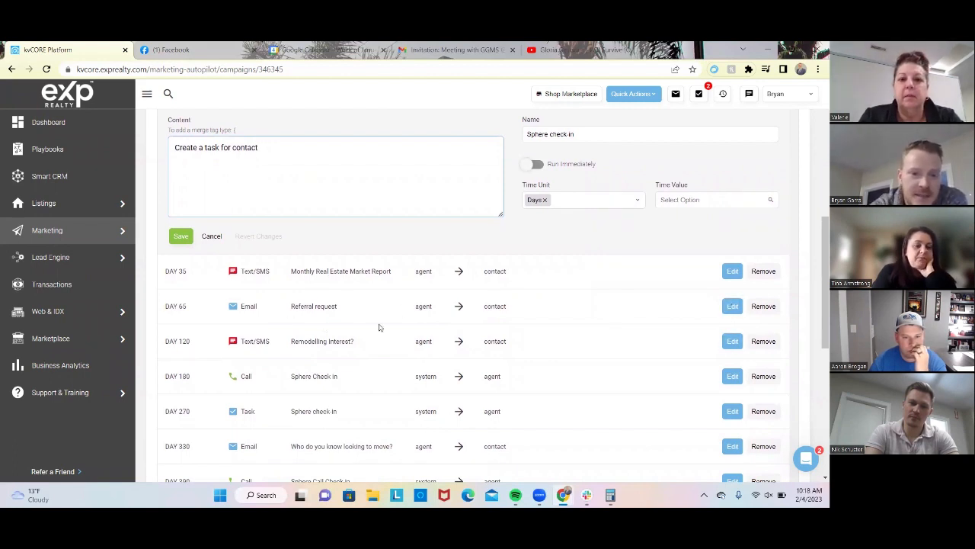
left_click(733, 341)
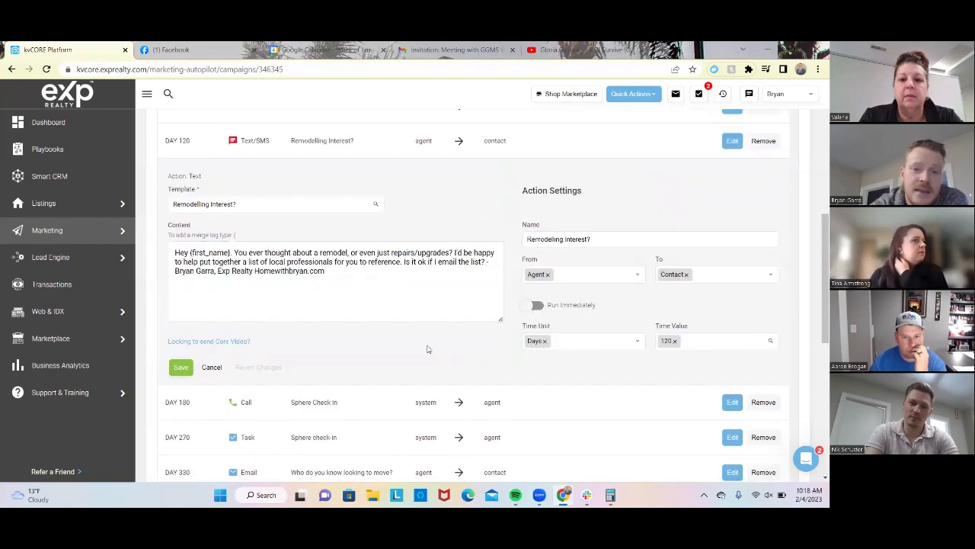
scroll(428, 349, "up", 1)
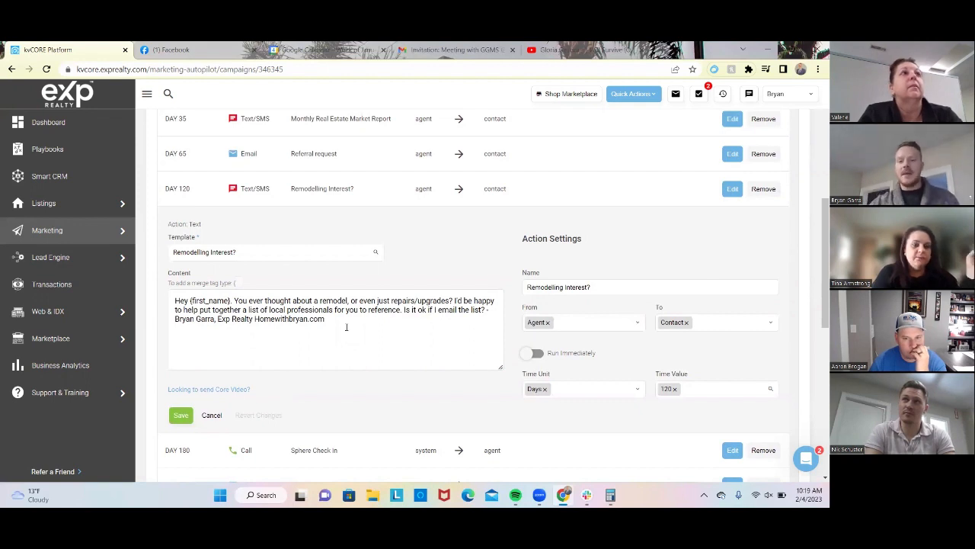
scroll(346, 327, "down", 2)
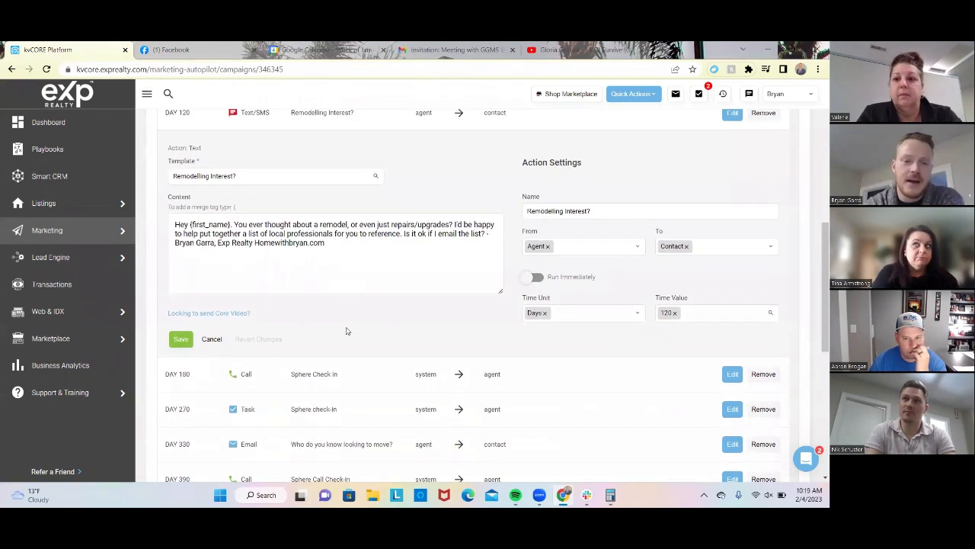
Examine the Sphere Campaign's remaining actions down to the Day 990 "End Campaign" task and close the opened Day 120 text action without saving
scroll(347, 331, "down", 2)
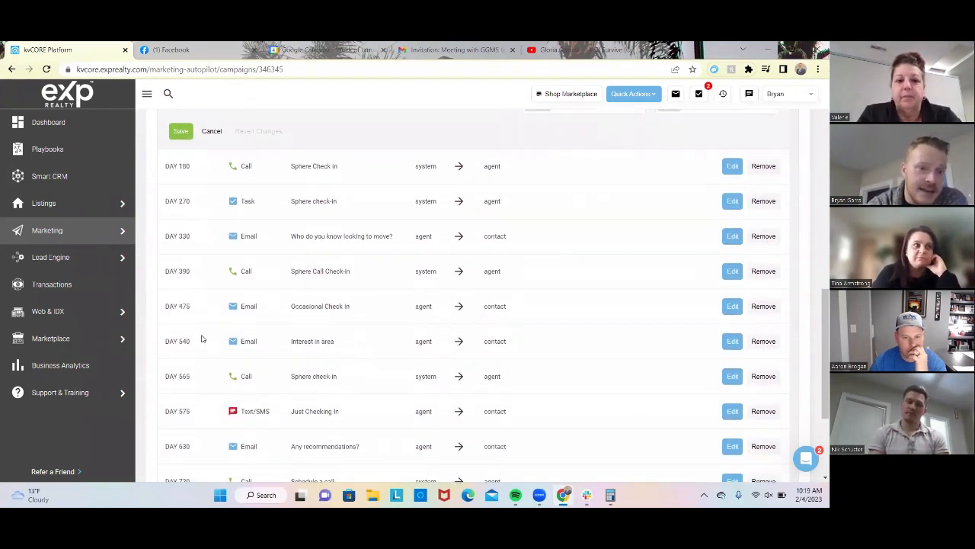
scroll(201, 339, "down", 2)
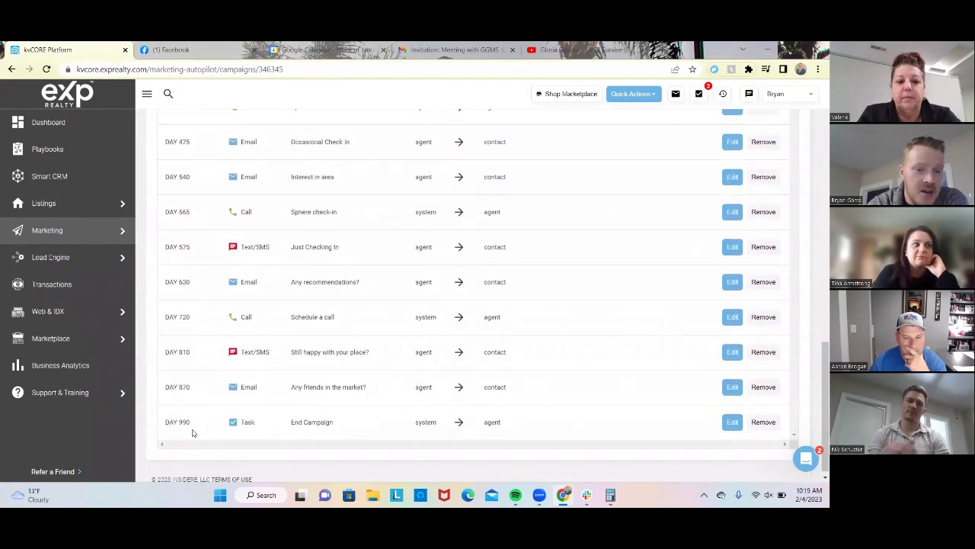
left_click_drag(191, 421, 175, 421)
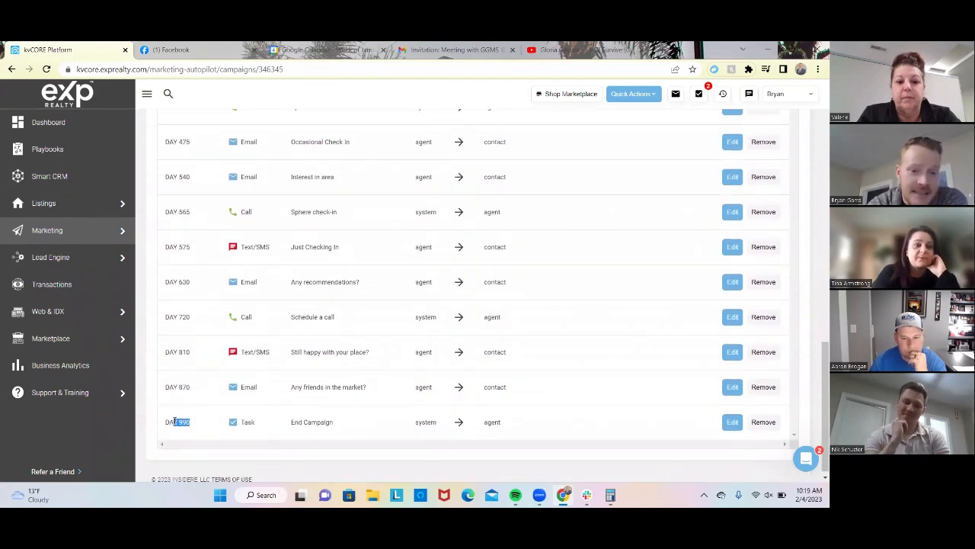
left_click(190, 354)
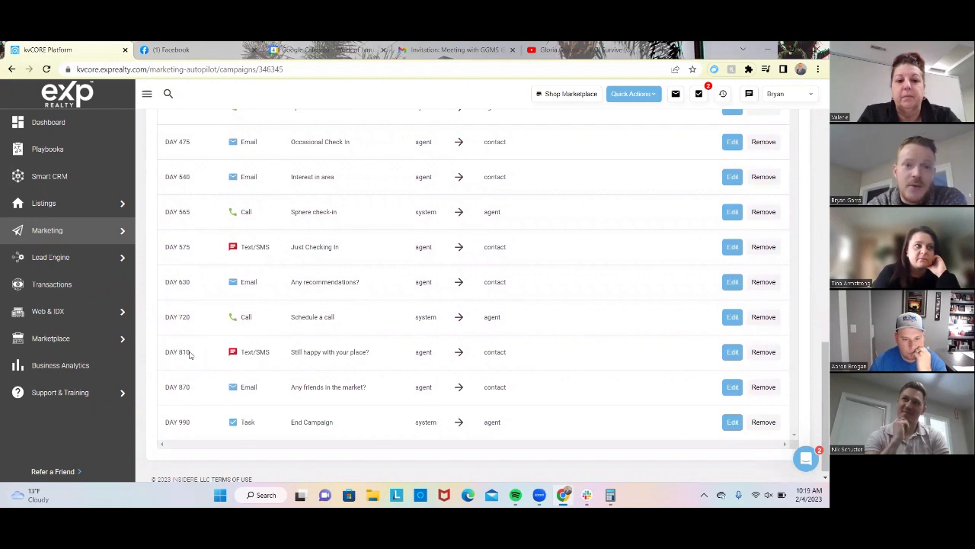
scroll(191, 355, "up", 1)
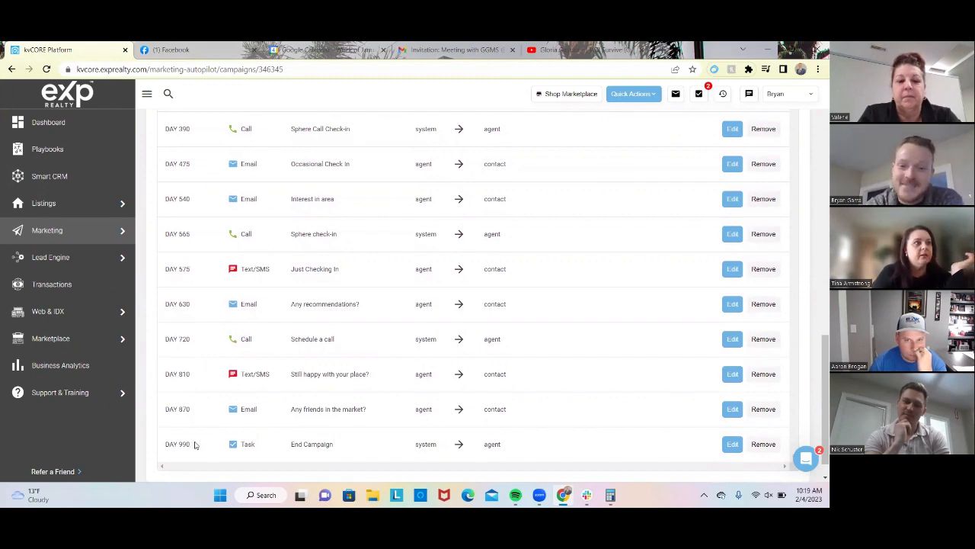
scroll(194, 444, "up", 10)
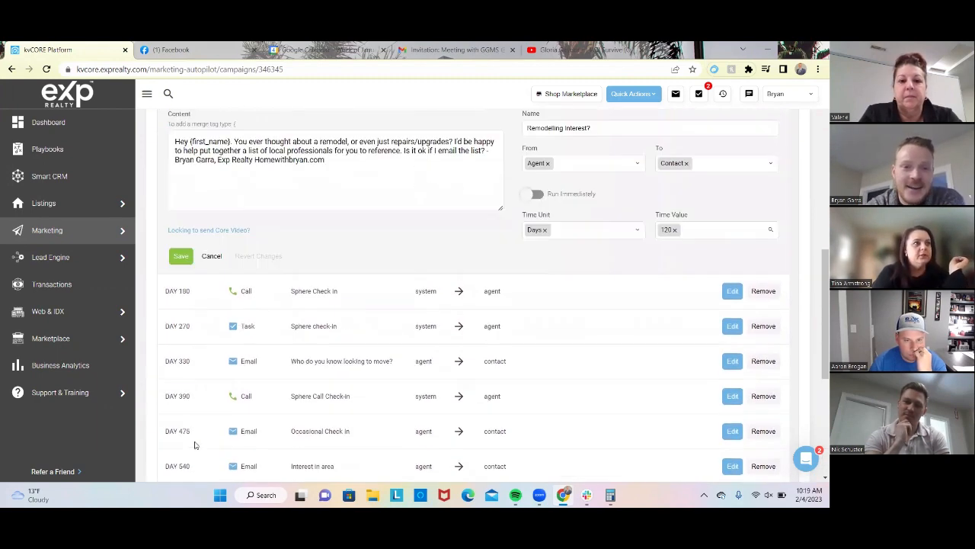
left_click(211, 381)
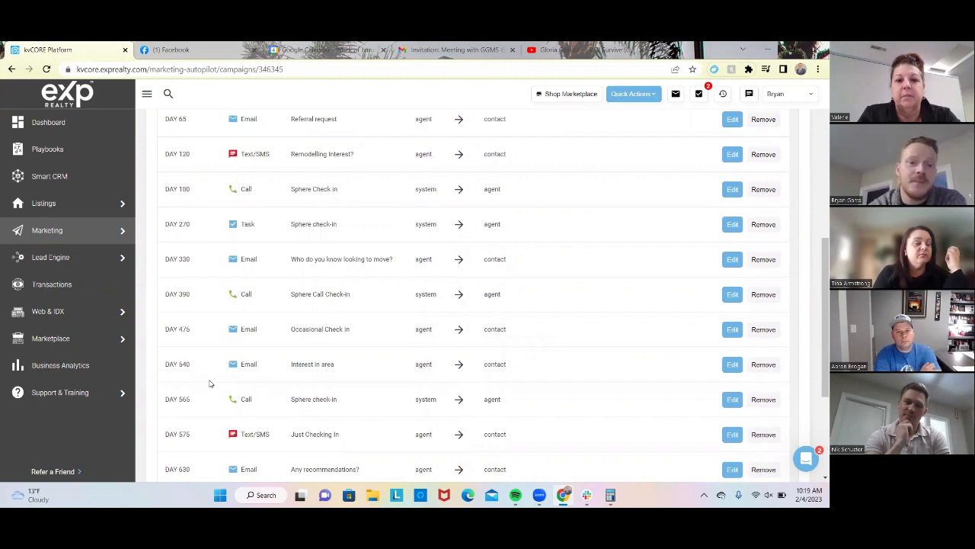
Review the Sphere Campaign's early scheduled actions, comparing their timing, method, sender and recipient
scroll(211, 383, "up", 3)
scroll(211, 383, "up", 3)
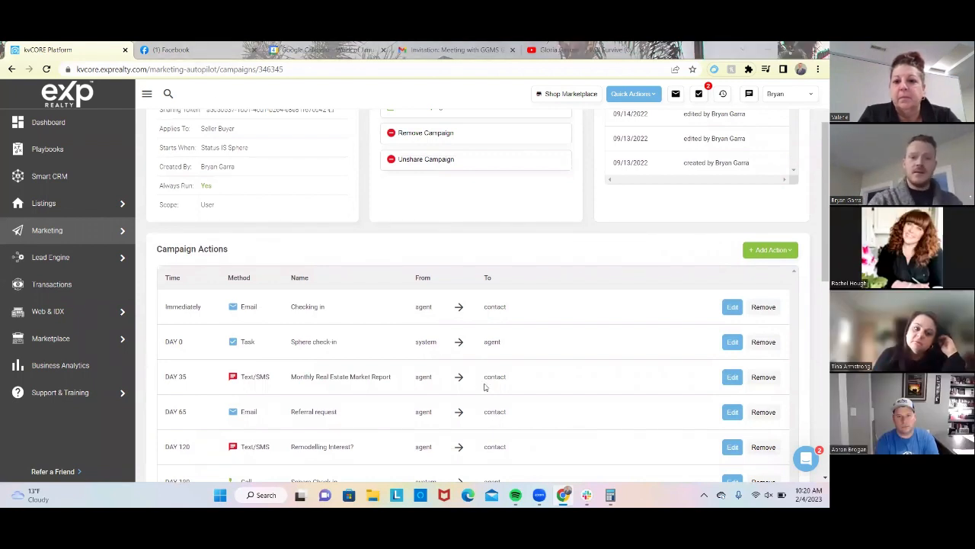
scroll(484, 388, "down", 1)
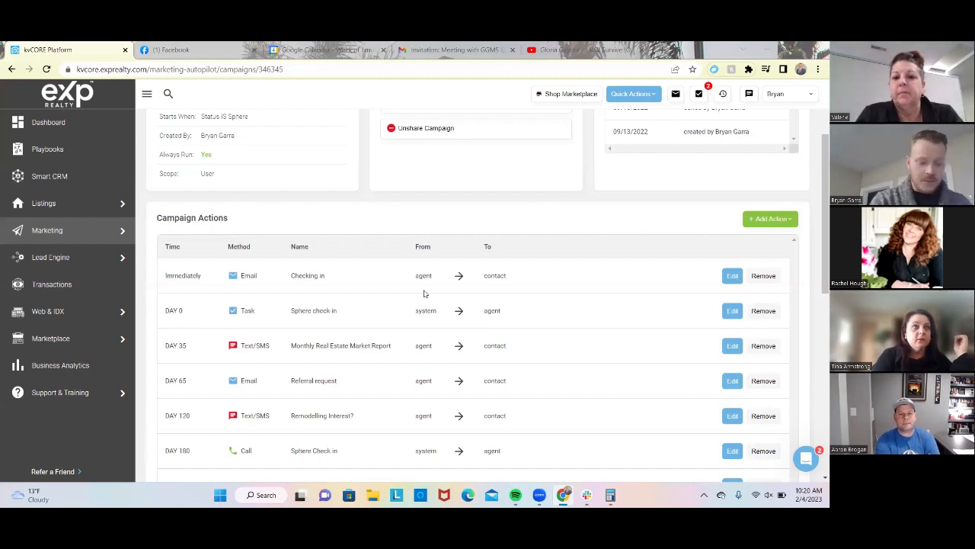
scroll(424, 293, "down", 1)
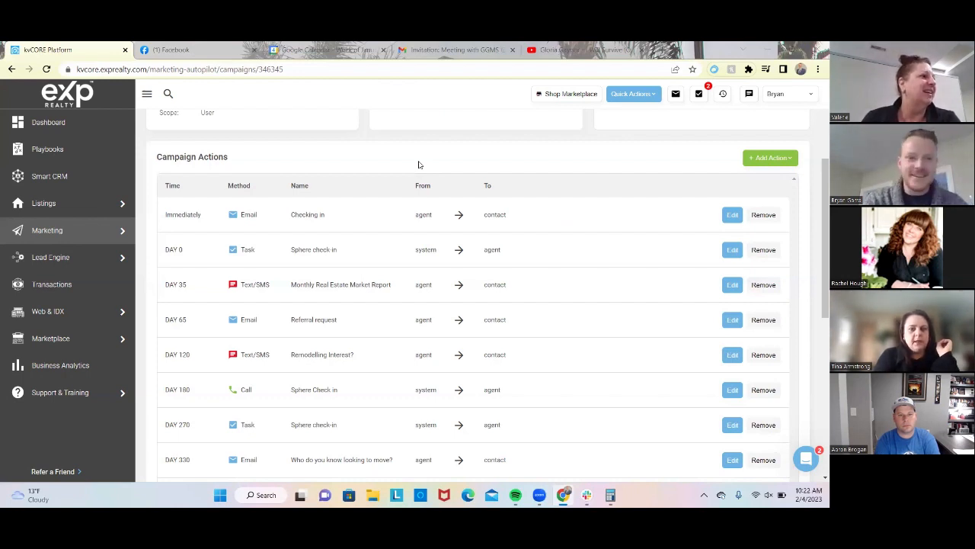
scroll(418, 165, "up", 1)
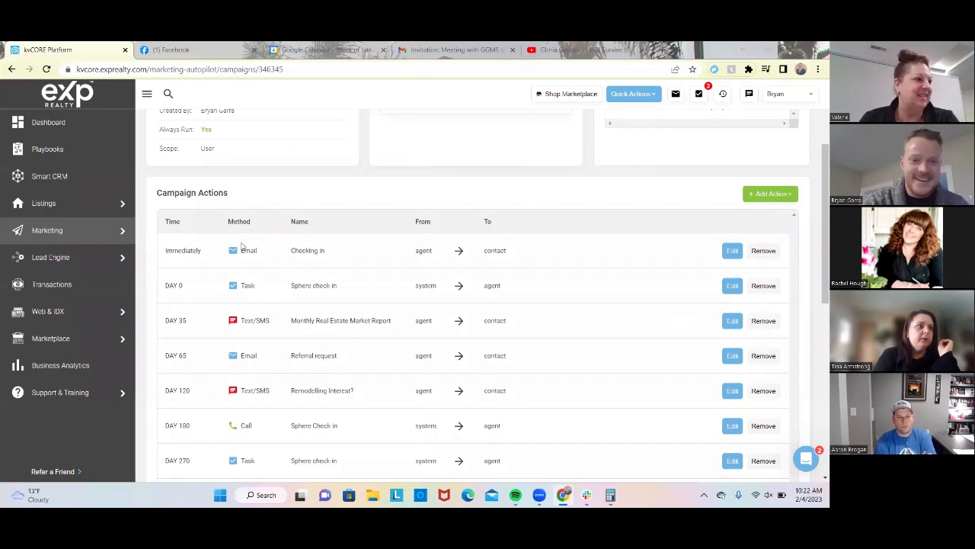
scroll(241, 244, "down", 1)
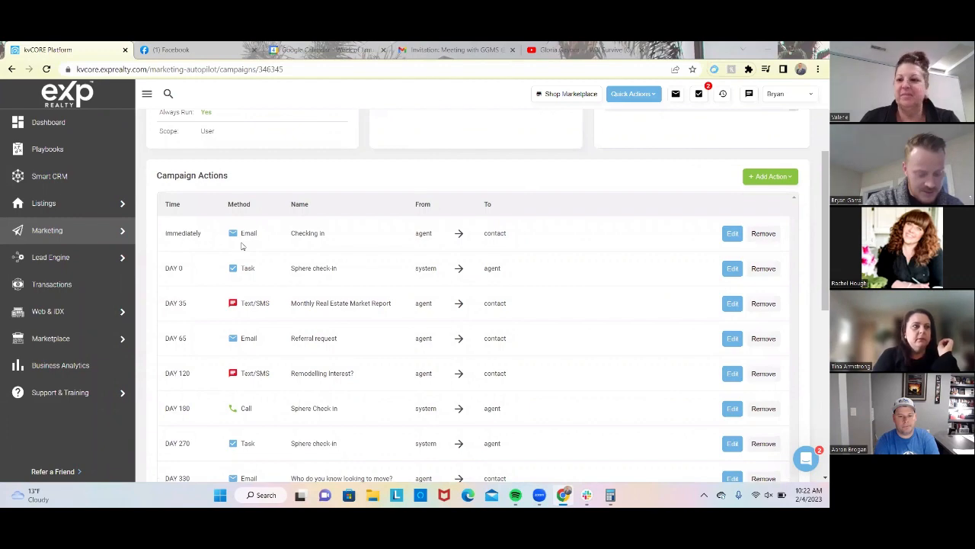
Return to the Smart Campaigns list, open the Active Seller Nurture-1 Year Campaign and check its start trigger setting
mouse_move(105, 230)
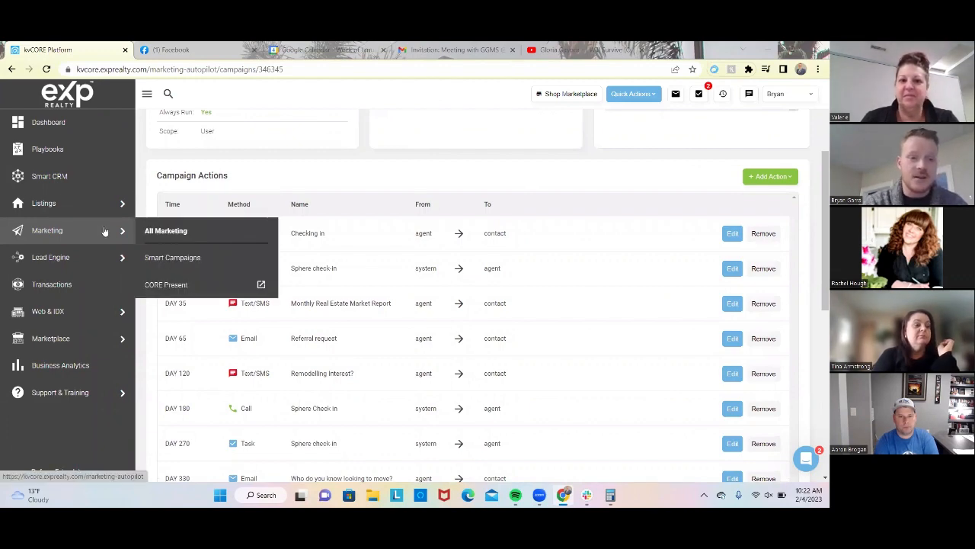
left_click(194, 265)
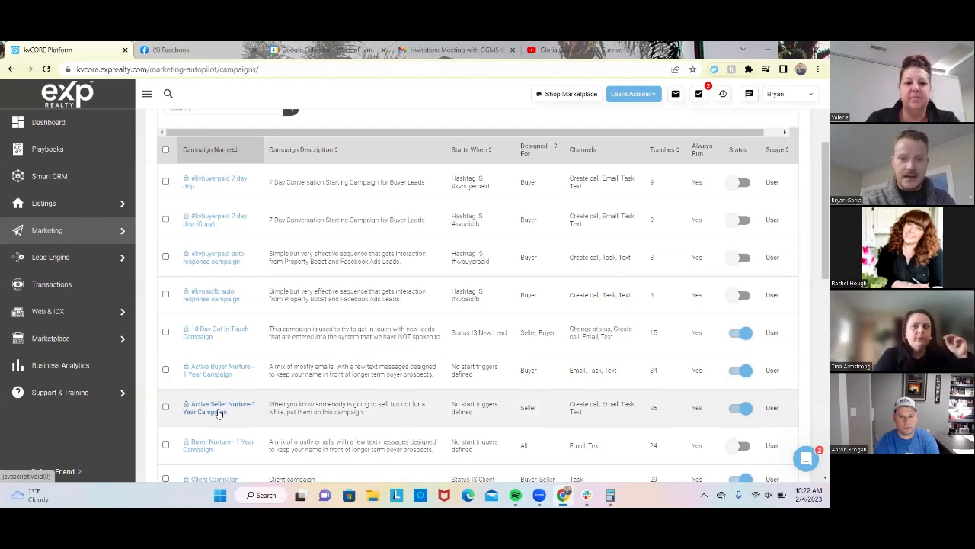
left_click(218, 409)
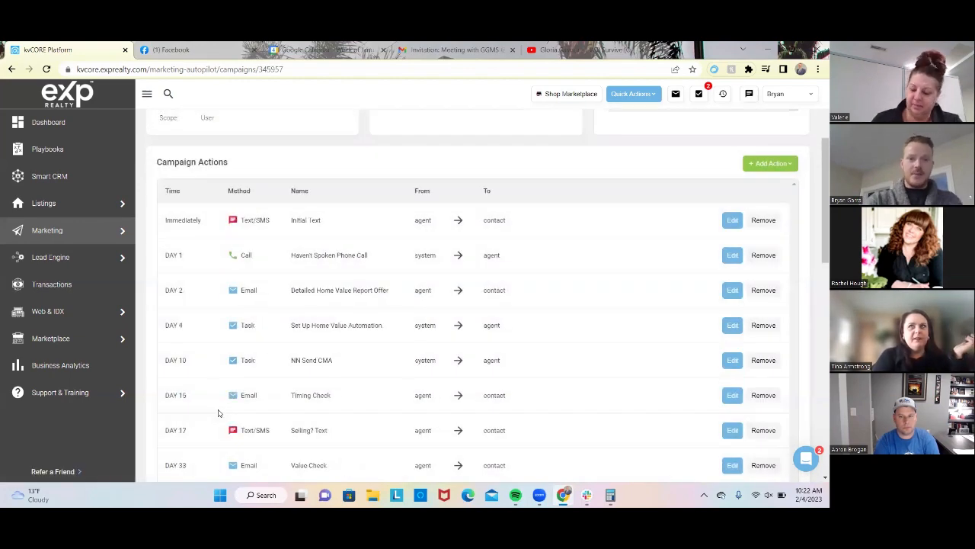
scroll(483, 290, "up", 3)
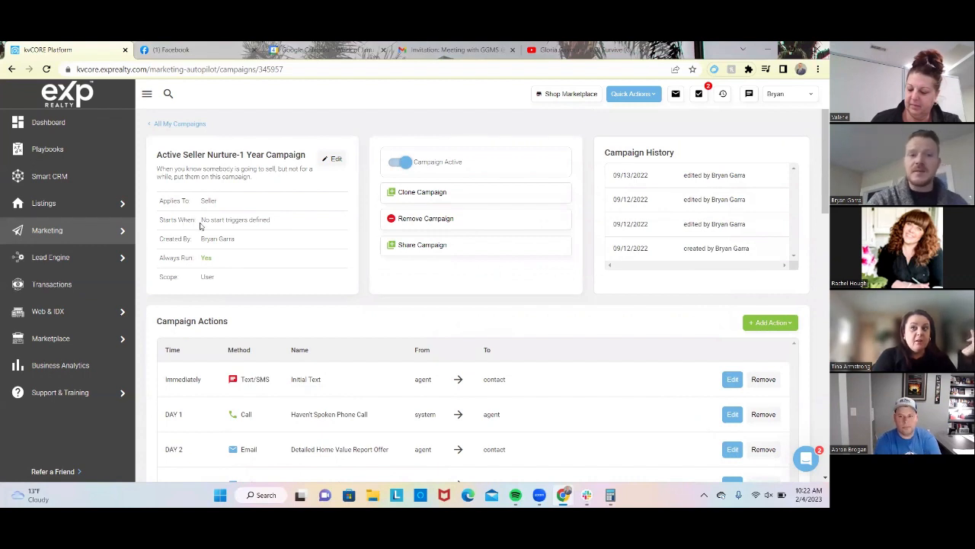
left_click_drag(203, 223, 272, 222)
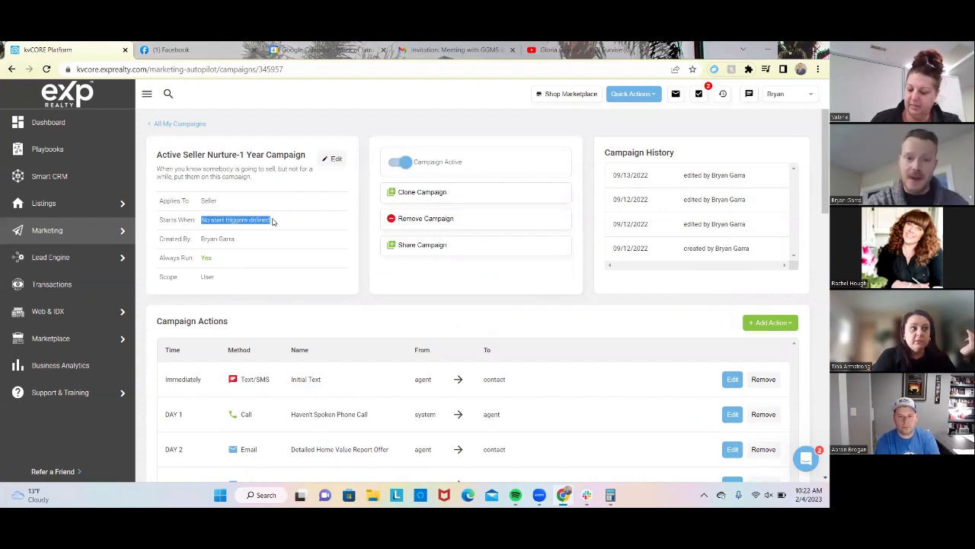
left_click(272, 221)
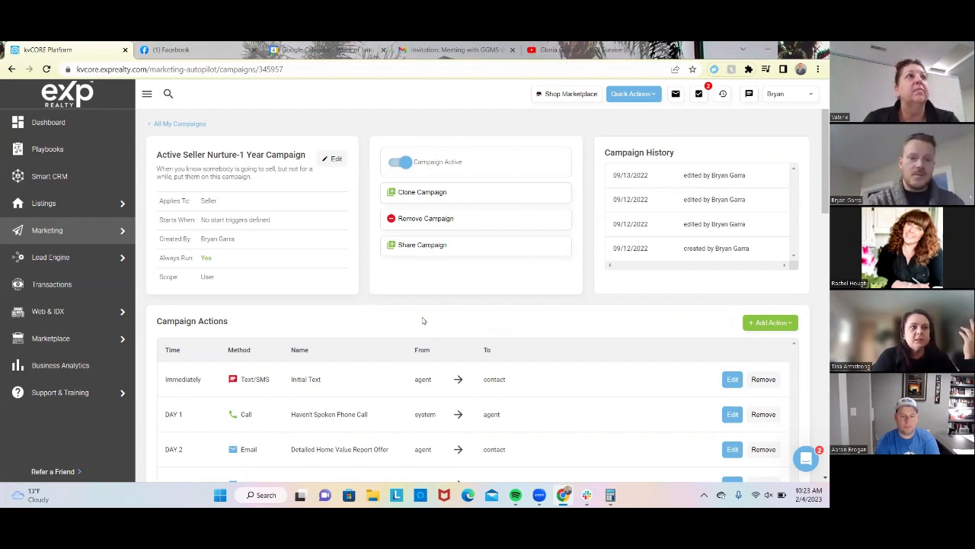
Open the Active Seller Nurture campaign's immediate "Initial Text" action, read its message and close it without saving
scroll(423, 321, "down", 1)
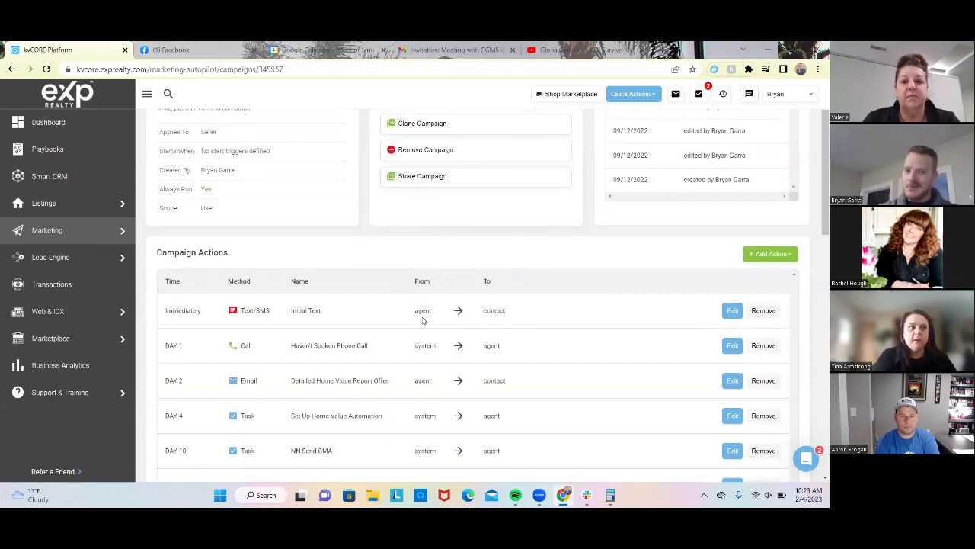
scroll(423, 321, "down", 1)
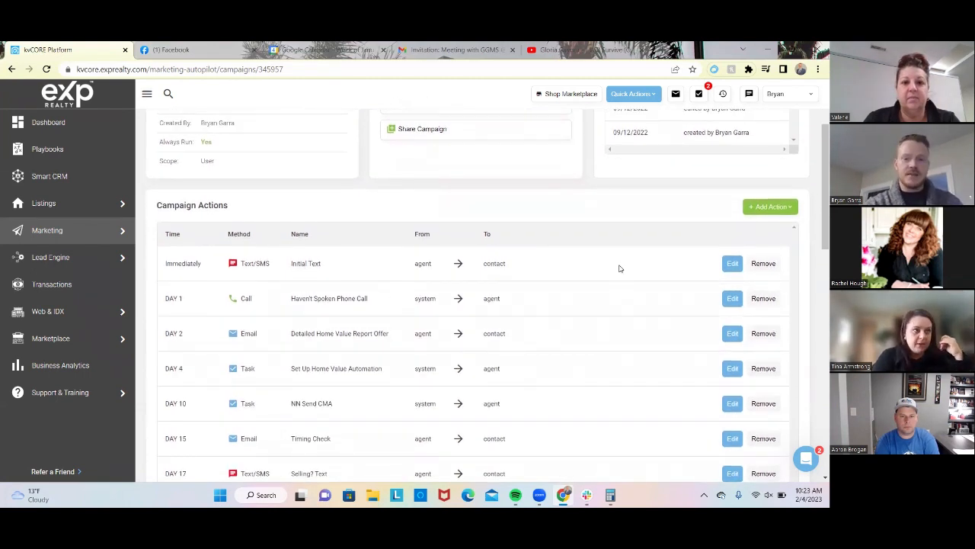
left_click(732, 270)
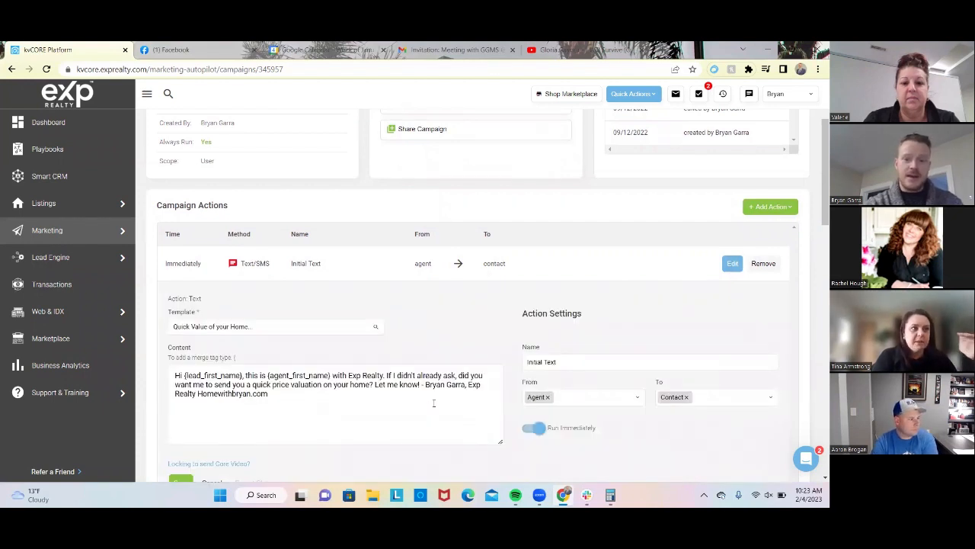
scroll(307, 384, "down", 1)
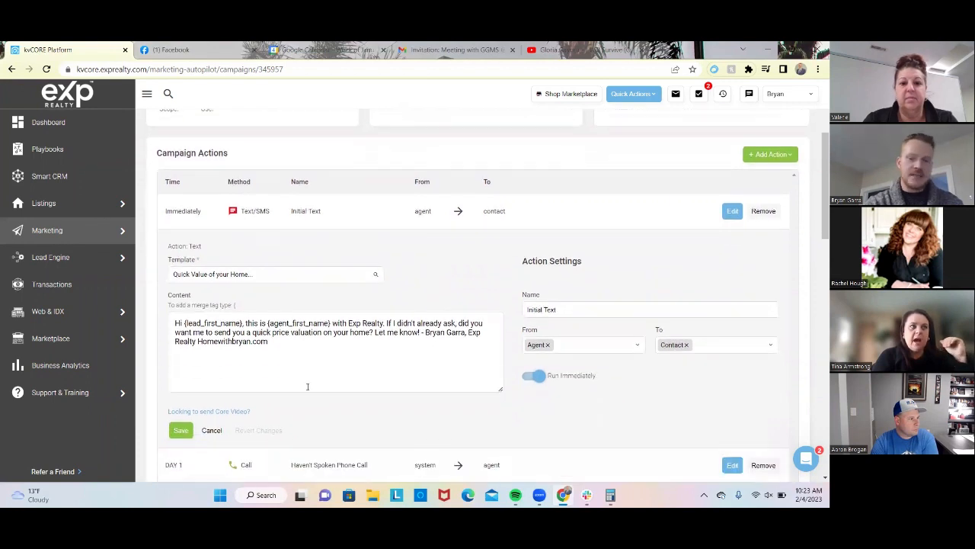
left_click(212, 430)
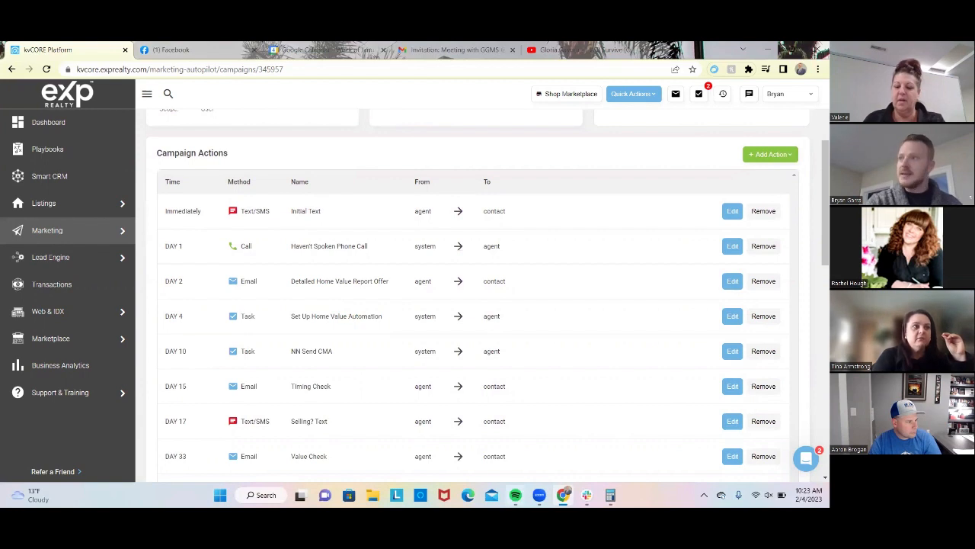
Open the Day 2 "Detailed Home Value Report Offer" email and the Day 4 "Set Up Home Value Automation" task to review their content
mouse_move(515, 495)
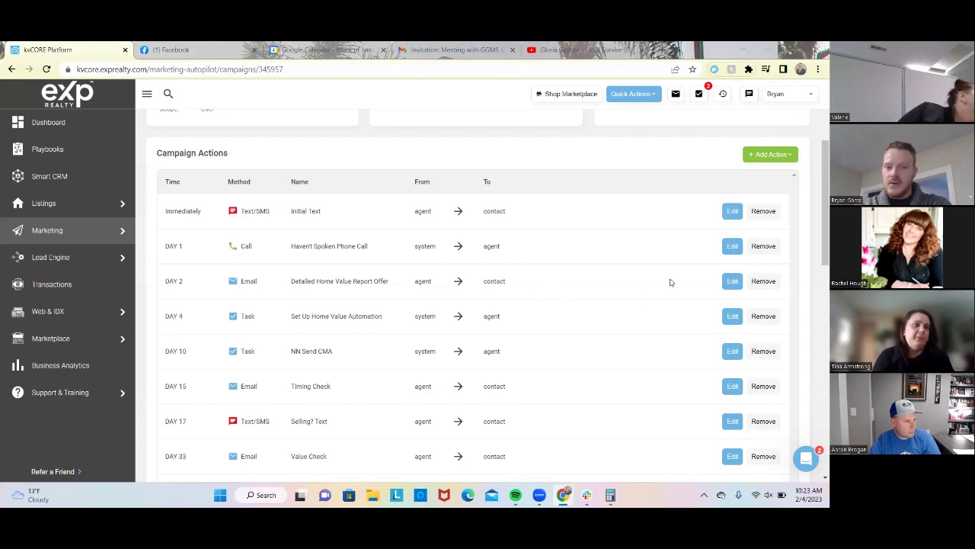
left_click(733, 282)
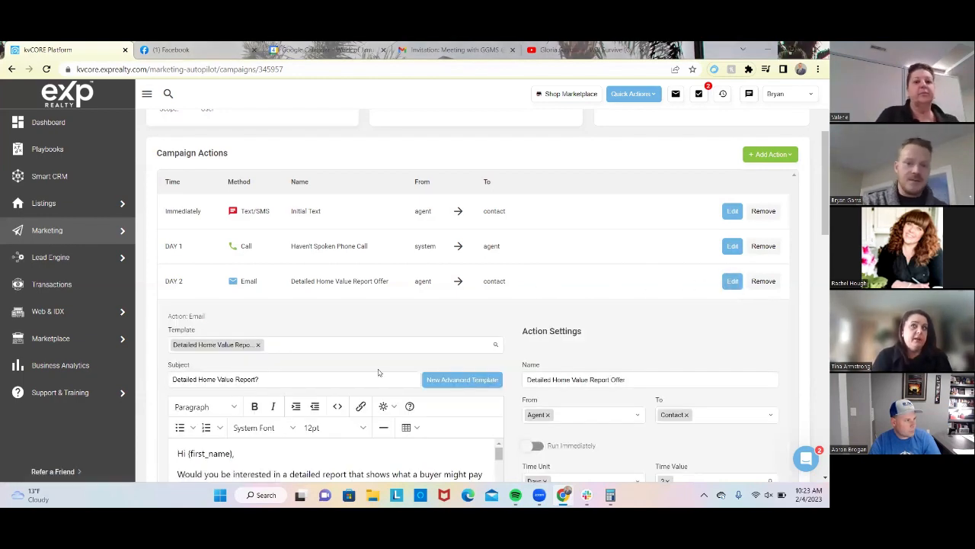
scroll(381, 372, "down", 2)
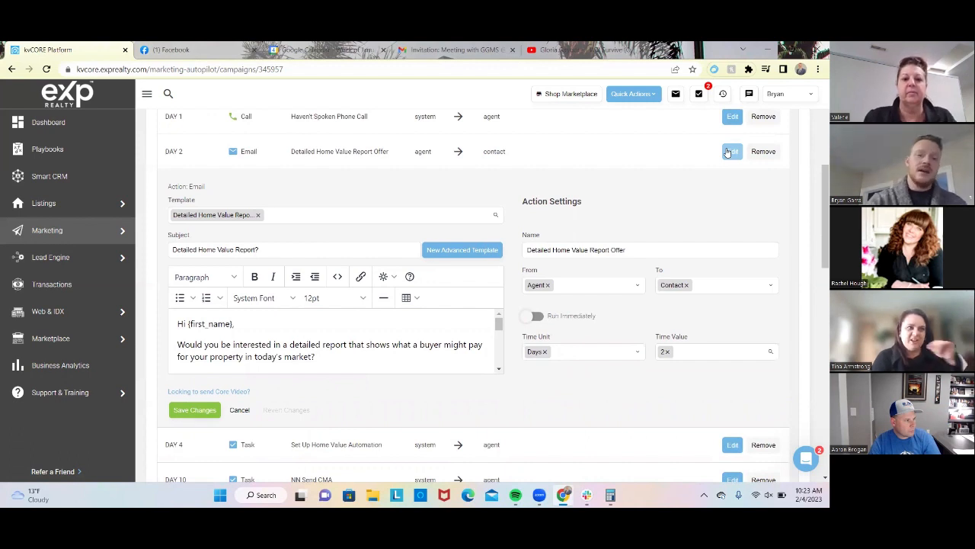
scroll(570, 447, "down", 1)
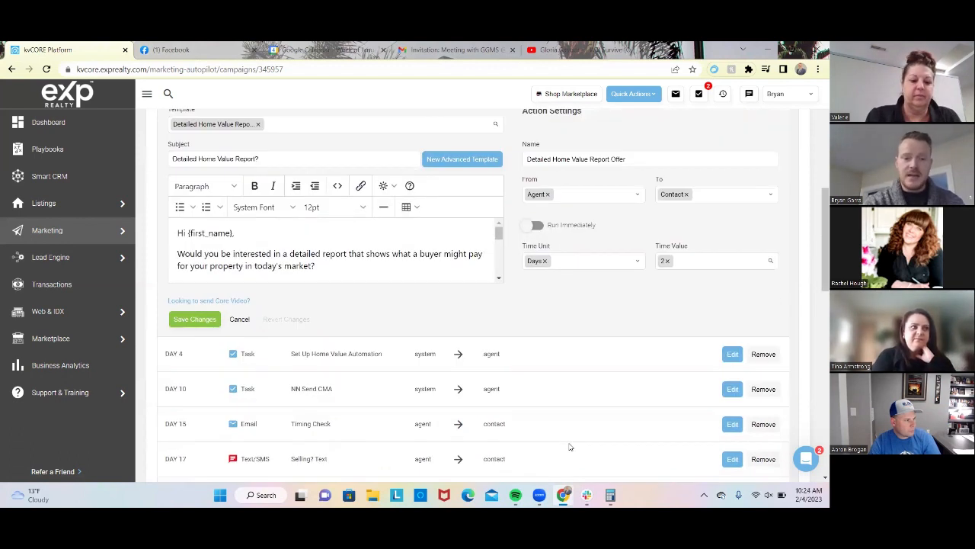
left_click(732, 354)
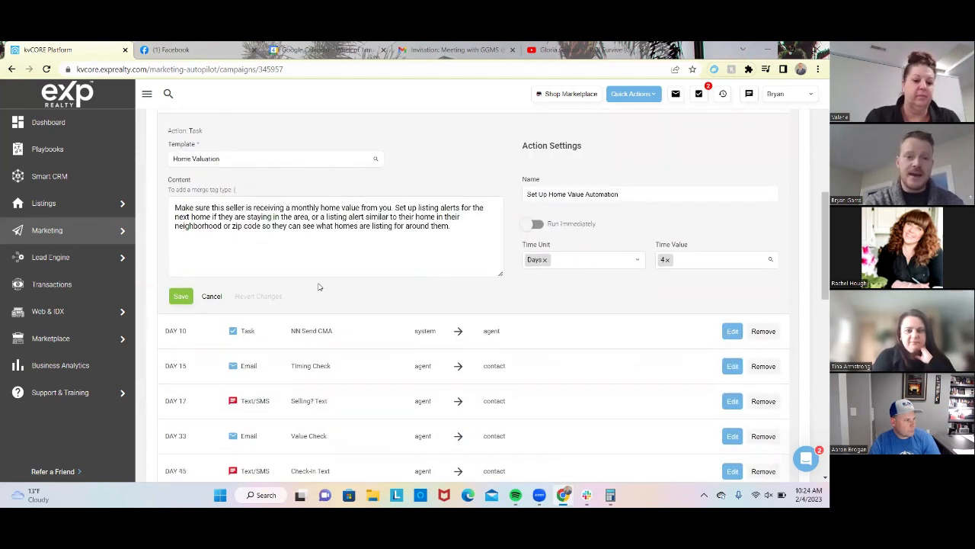
Reread the Day 4 "Set Up Home Value Automation" task and look through the campaign actions that follow it from Day 10
left_click(309, 241)
scroll(486, 237, "up", 1)
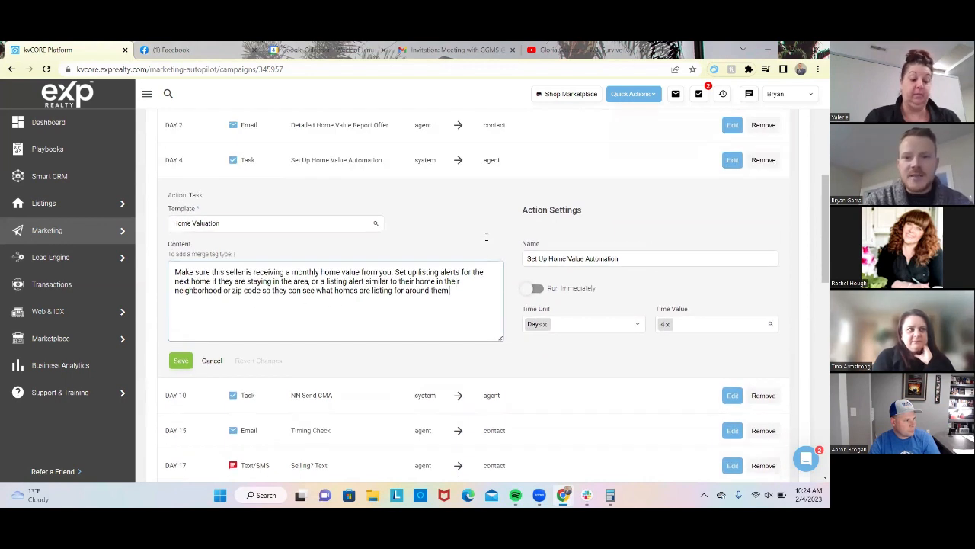
left_click(489, 318)
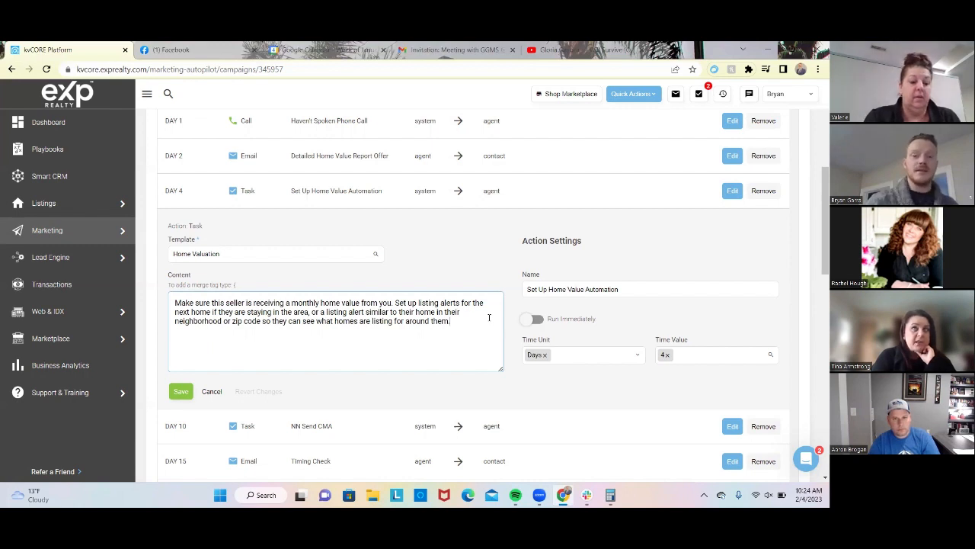
scroll(489, 317, "down", 1)
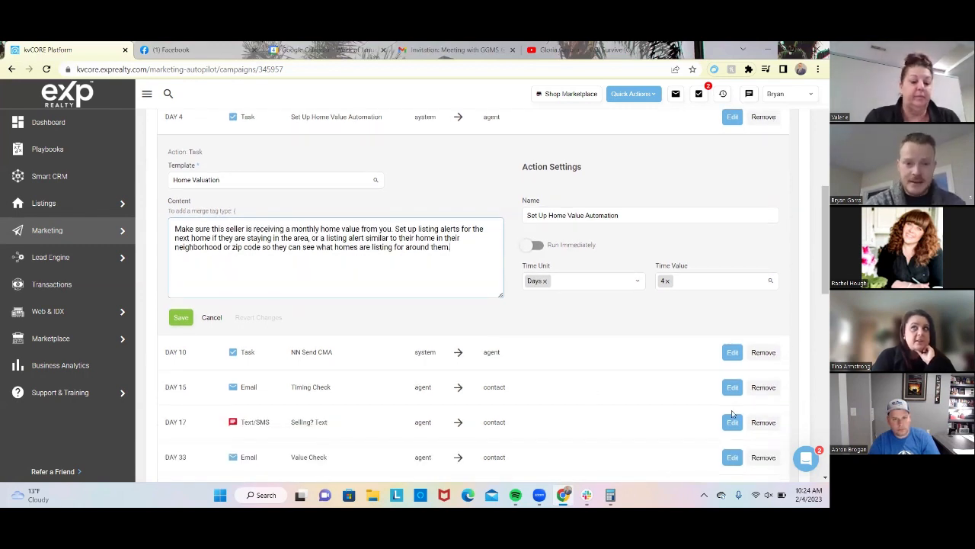
scroll(489, 320, "down", 1)
scroll(518, 394, "down", 1)
scroll(519, 394, "down", 1)
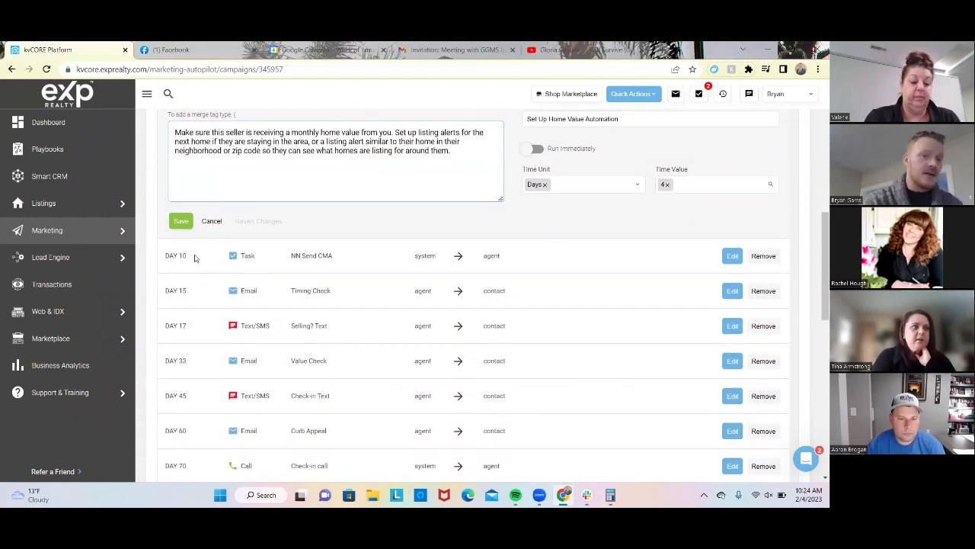
Review the Active Seller Nurture campaign's action schedule and summary details from the beginning, and return to the list of all campaigns
scroll(187, 256, "up", 5)
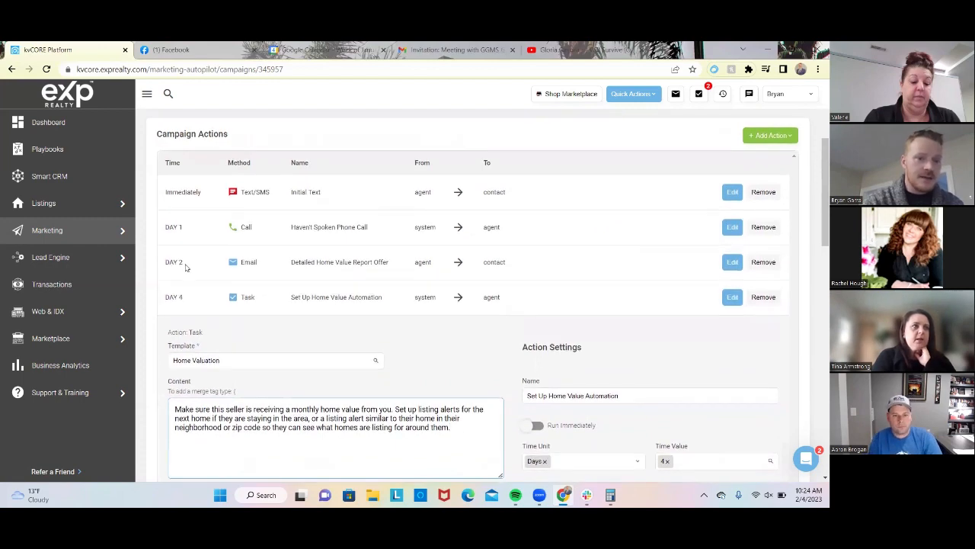
scroll(191, 315, "down", 4)
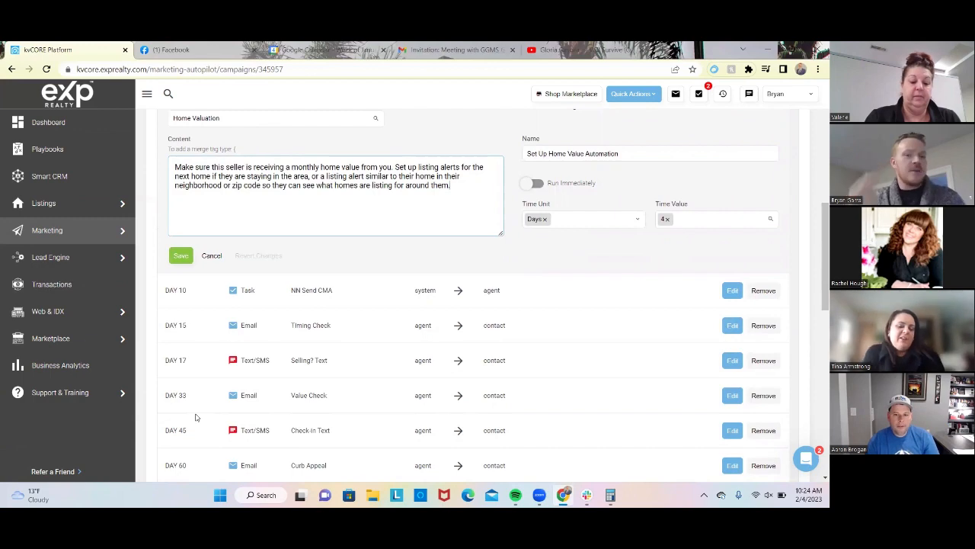
scroll(301, 268, "up", 5)
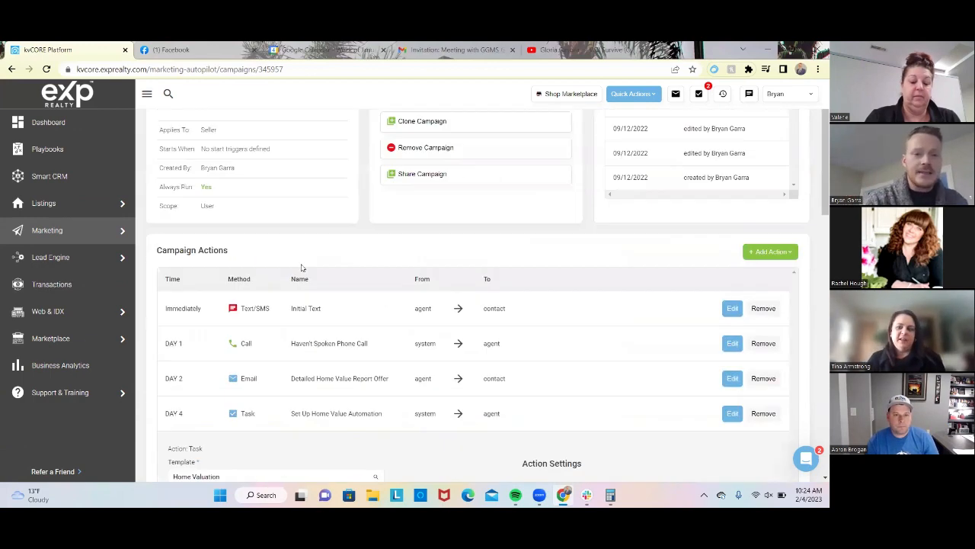
scroll(301, 268, "up", 2)
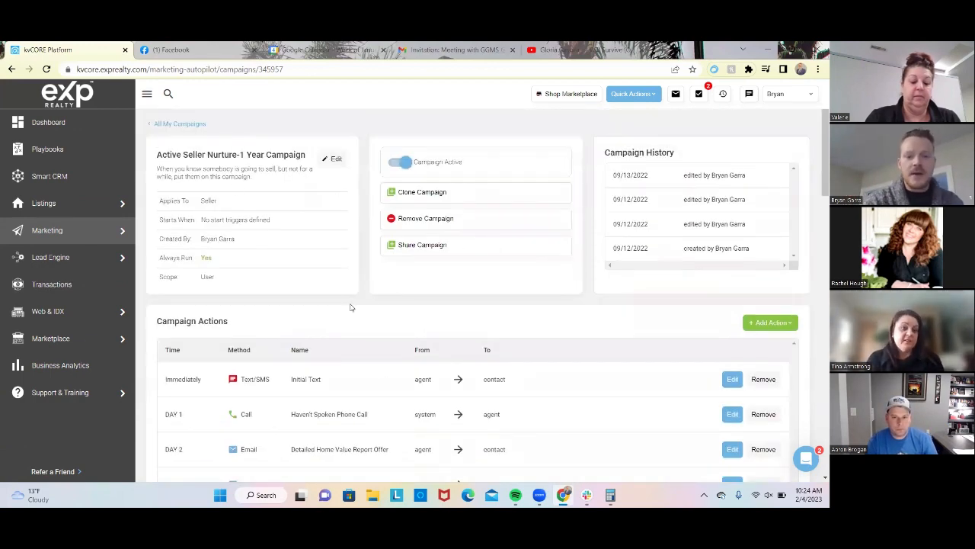
scroll(351, 307, "down", 3)
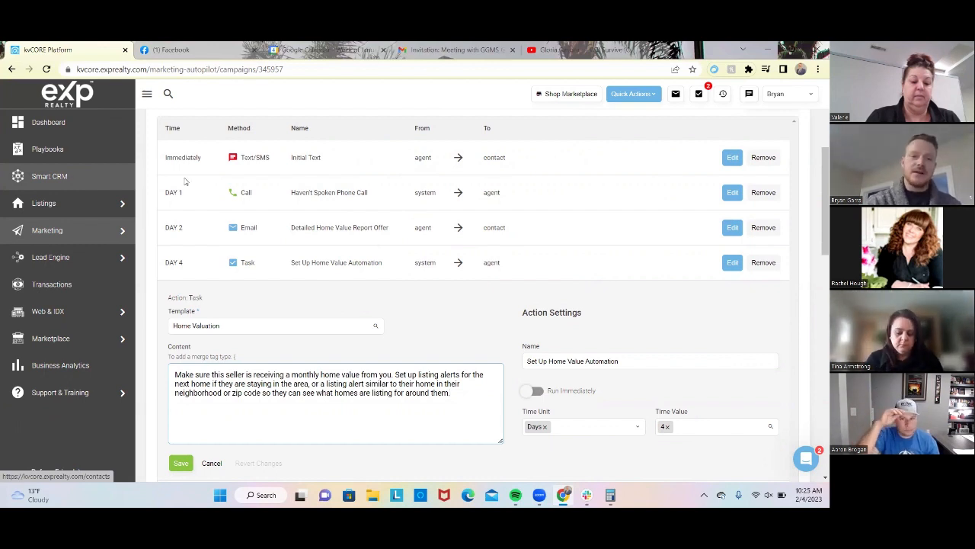
scroll(391, 287, "up", 3)
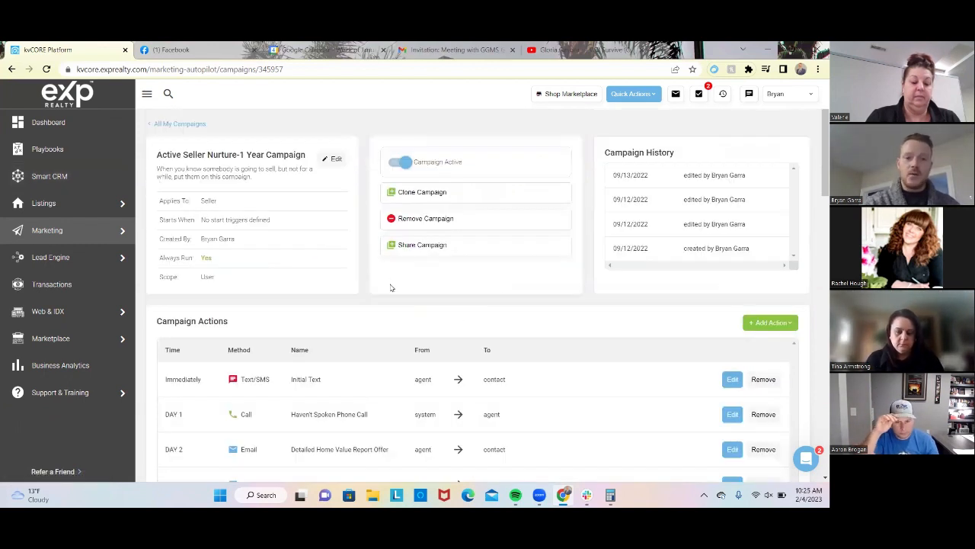
left_click(177, 123)
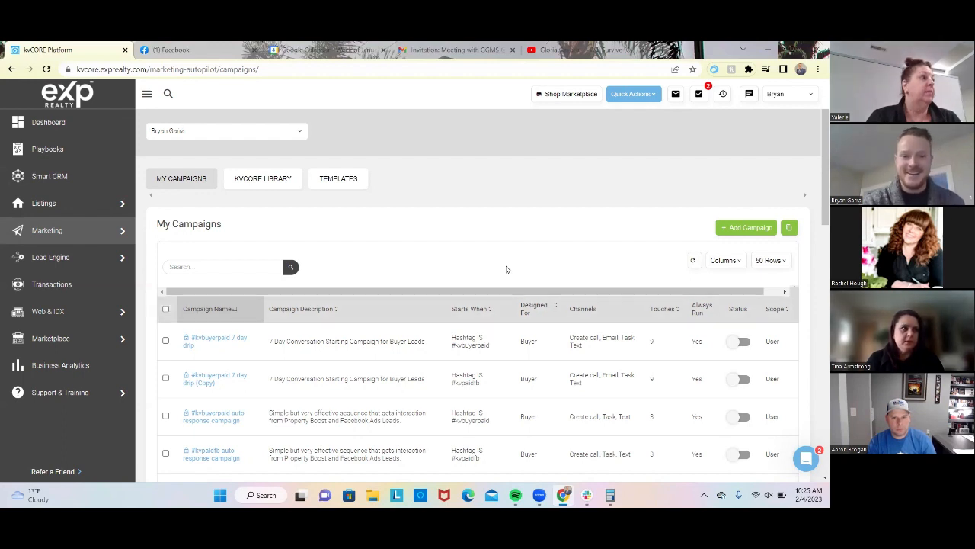
left_click(721, 230)
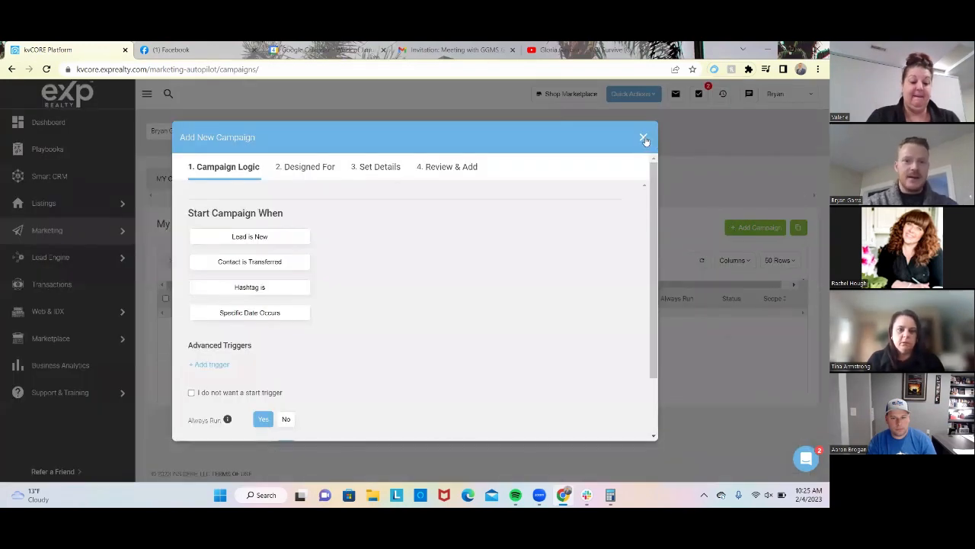
left_click(644, 138)
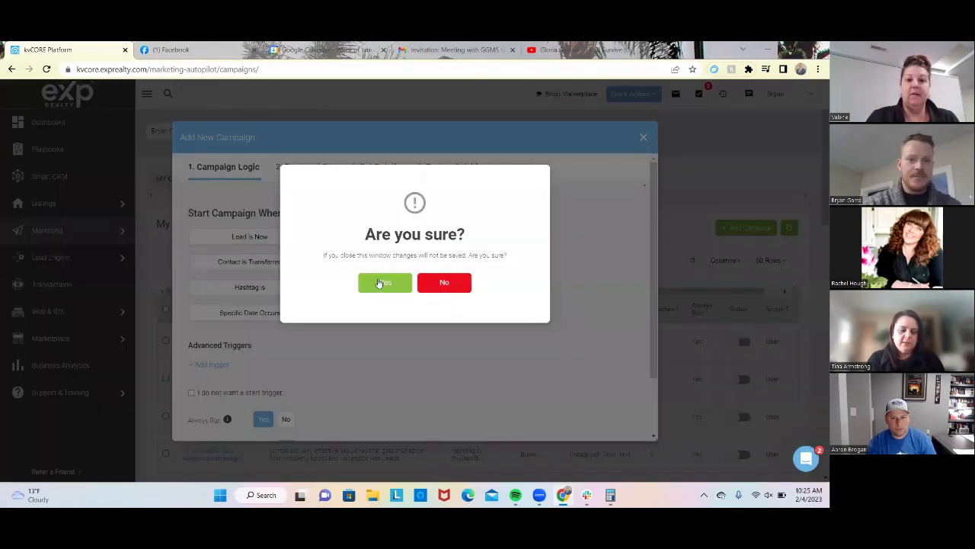
left_click(383, 283)
Start adding a new campaign from the My Campaigns list
mouse_move(30, 237)
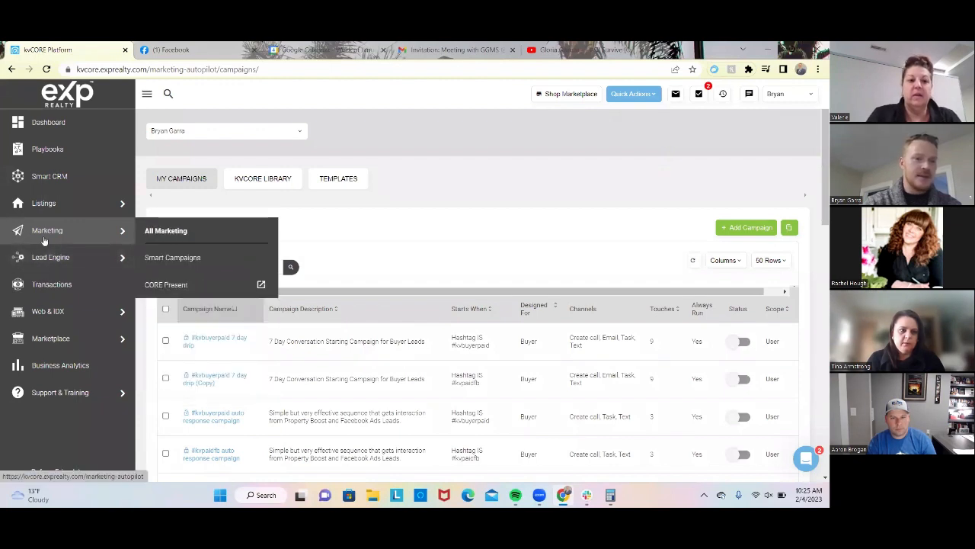
mouse_move(114, 216)
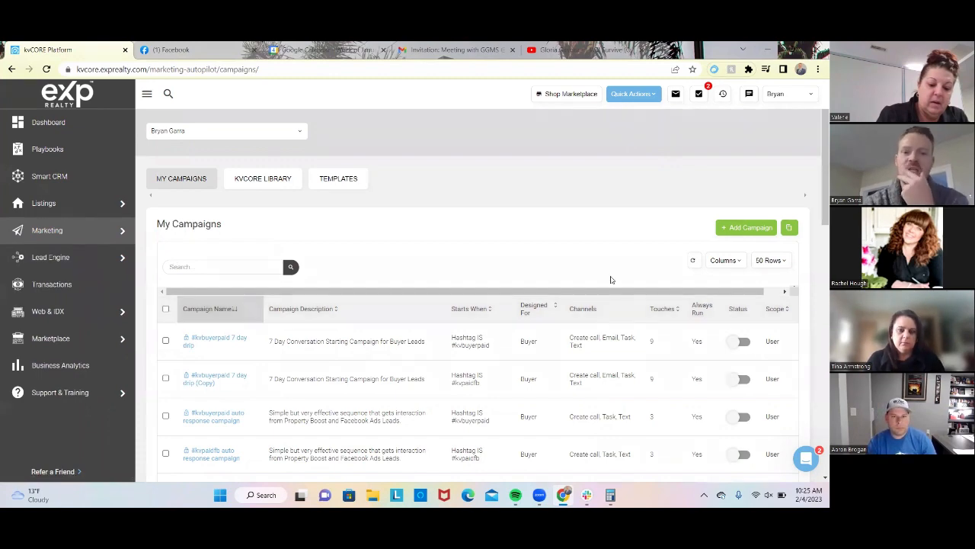
scroll(565, 261, "down", 1)
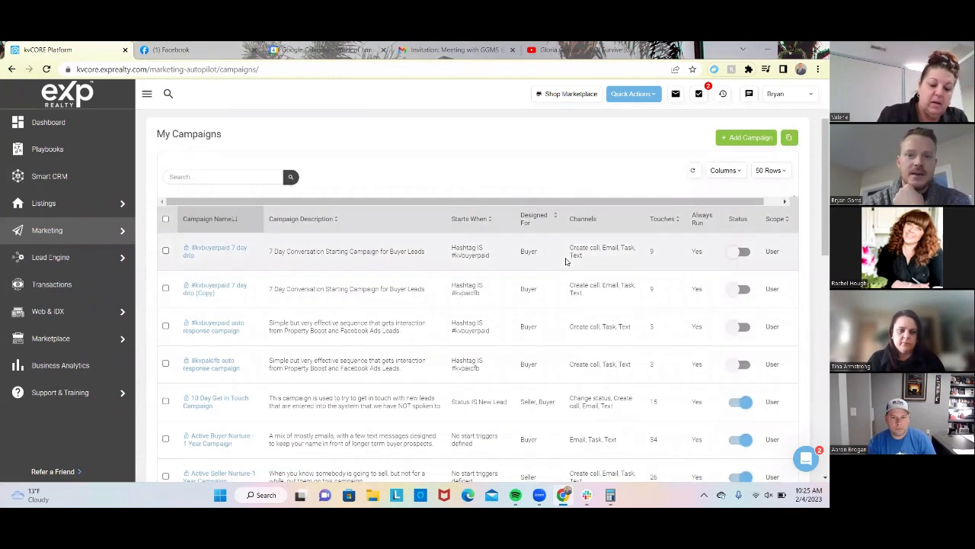
left_click(749, 138)
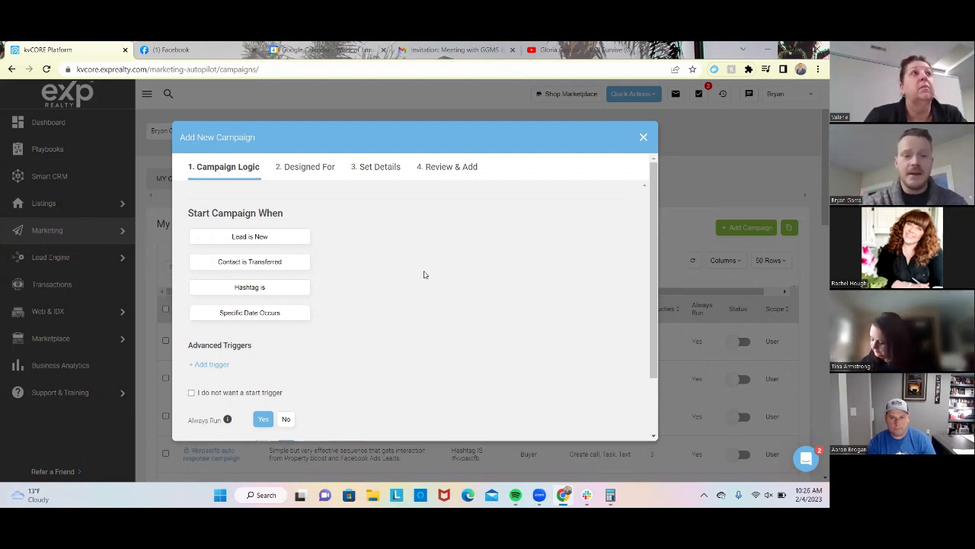
Make the new campaign start on the hashtag "Richfield" and look over the remaining campaign logic options
left_click(289, 293)
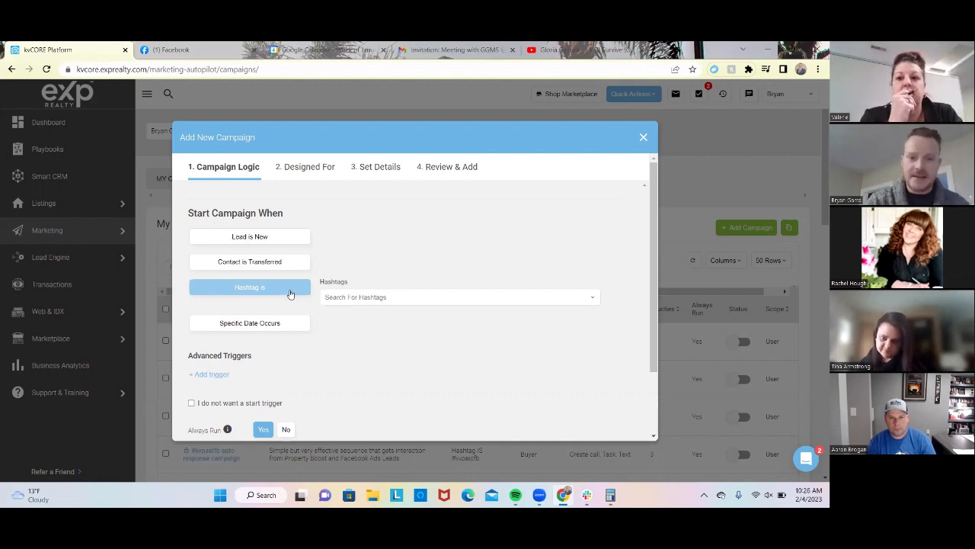
left_click(387, 299)
type("R")
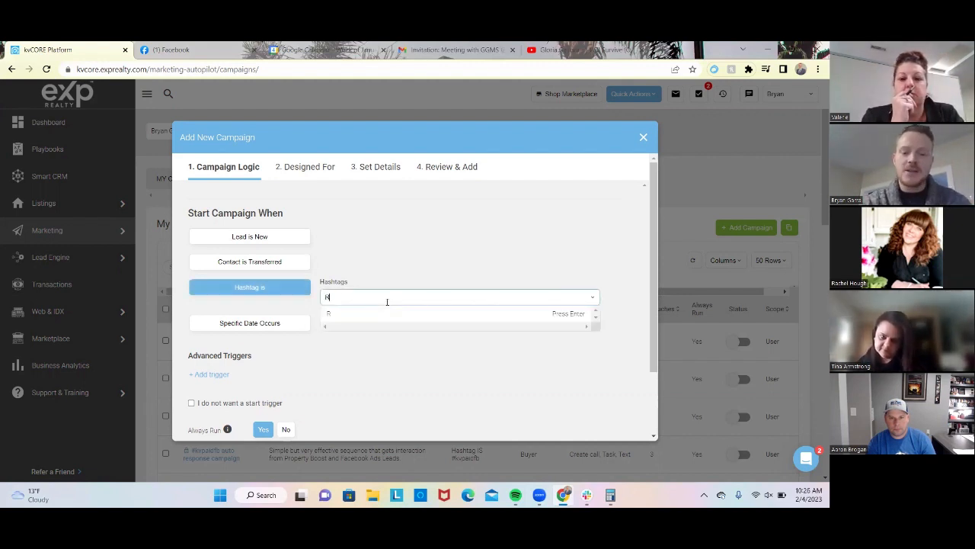
type("ichfiel")
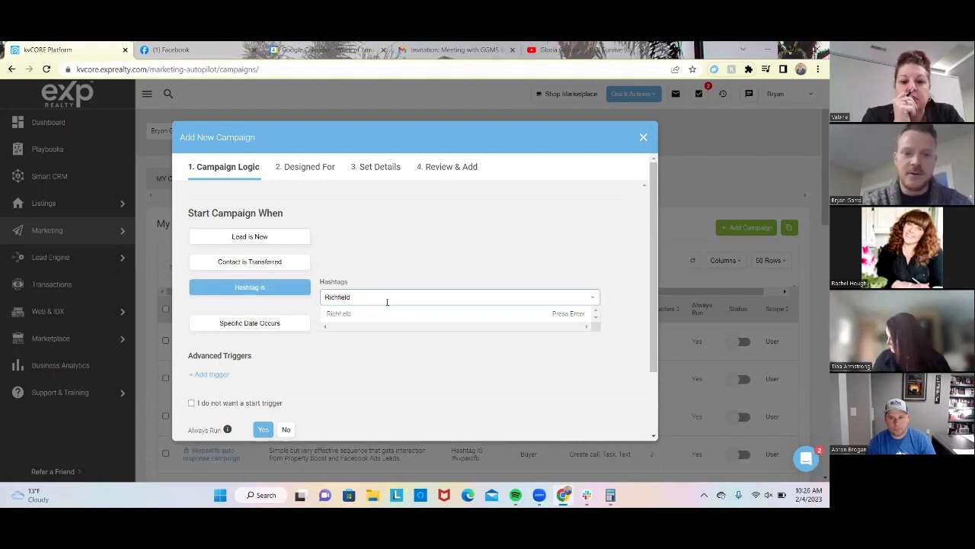
type("d")
key("Return")
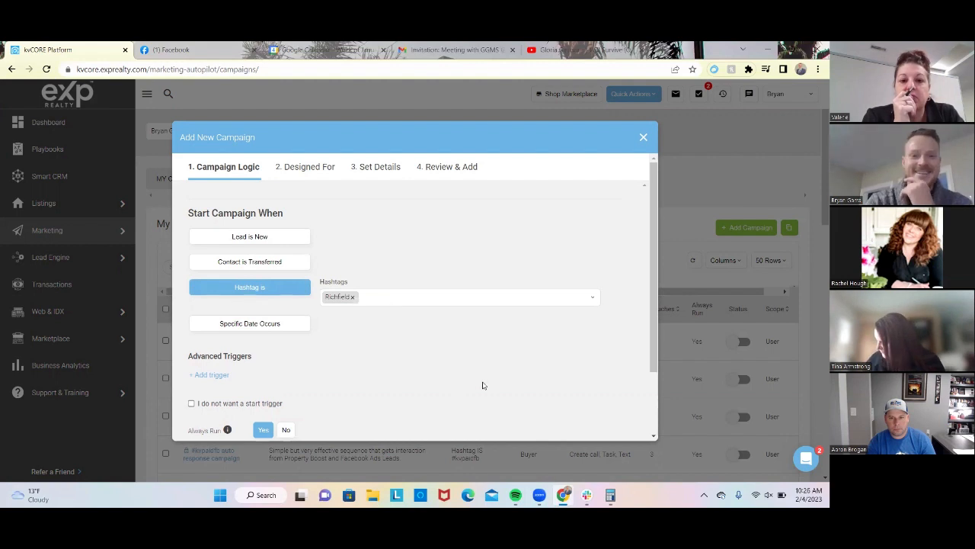
scroll(485, 386, "down", 1)
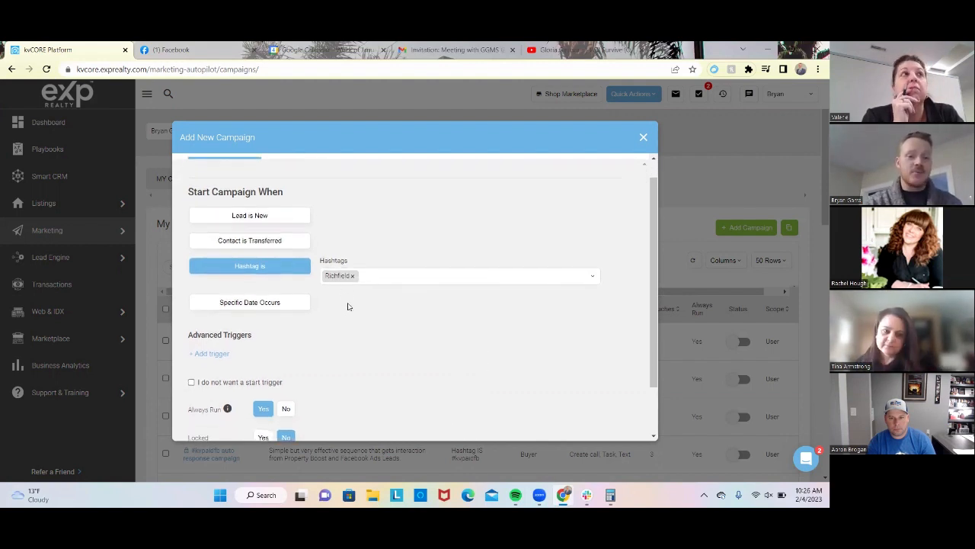
scroll(322, 342, "down", 2)
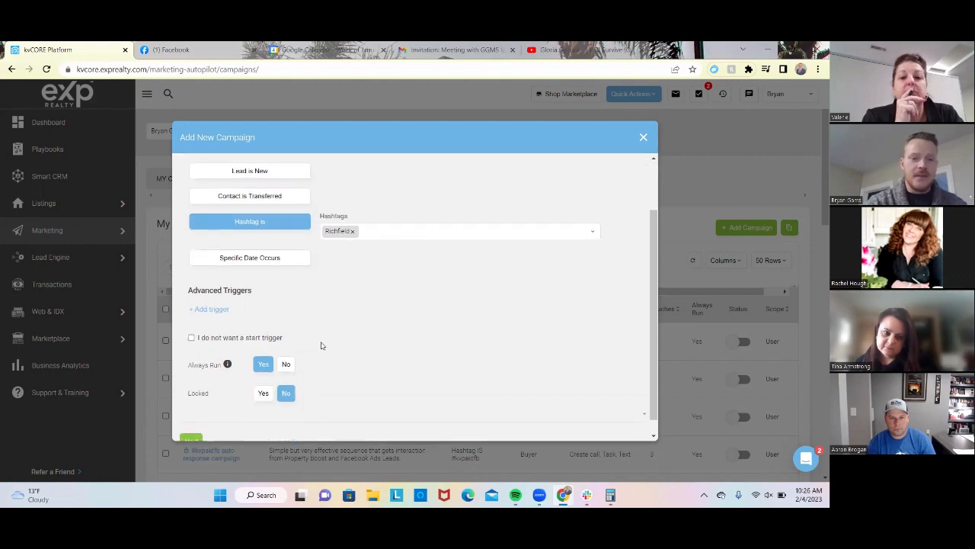
Add an advanced trigger for Lead IS Transferred and check the choices available for its value and logic
left_click(208, 309)
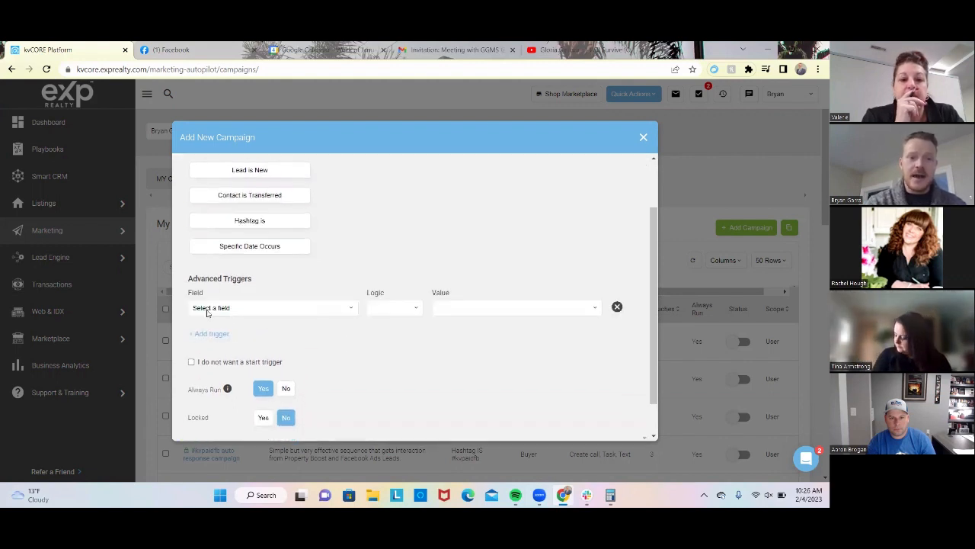
left_click(207, 309)
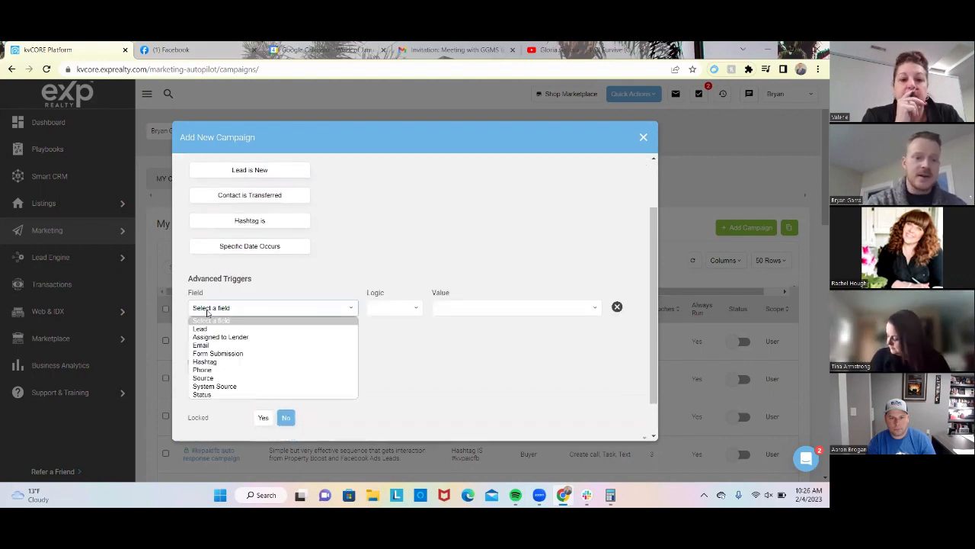
left_click(246, 330)
scroll(381, 229, "up", 2)
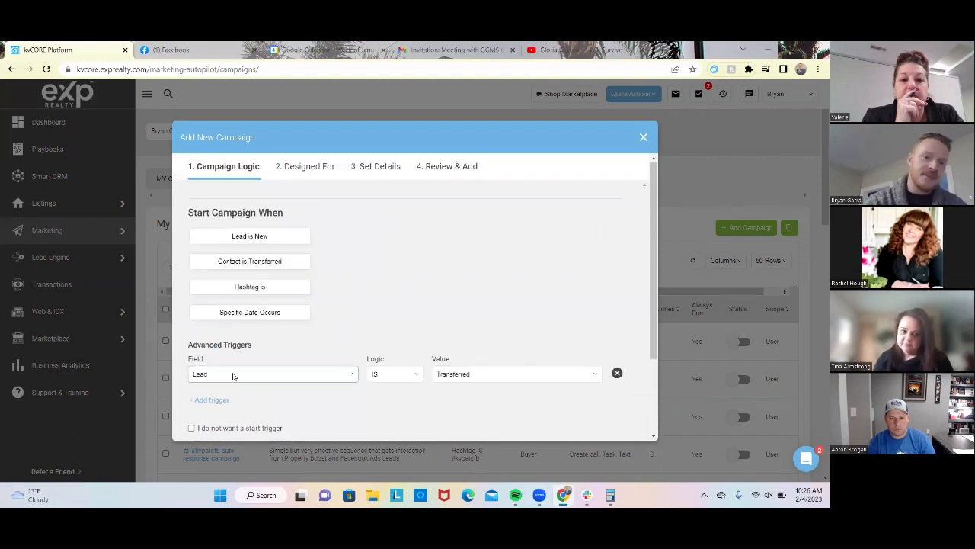
scroll(231, 374, "down", 1)
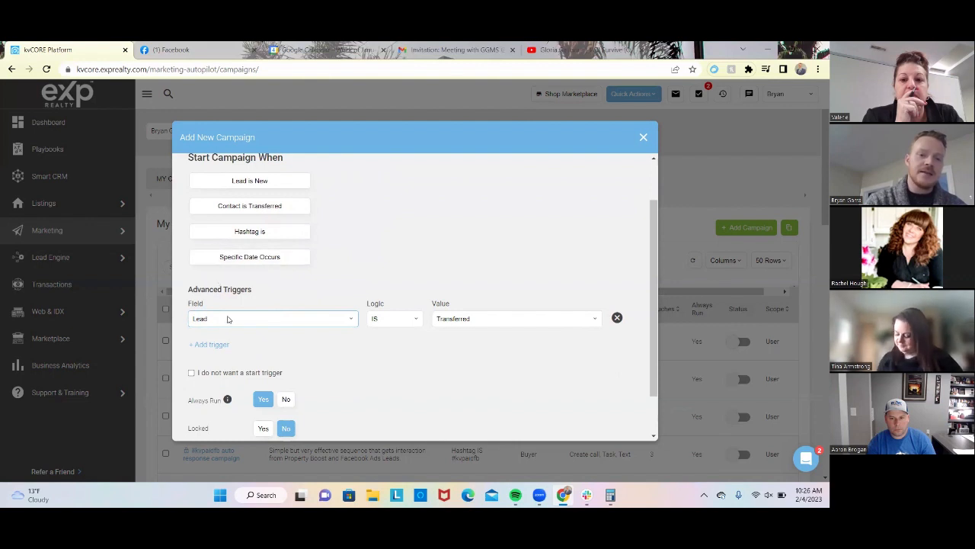
left_click(458, 319)
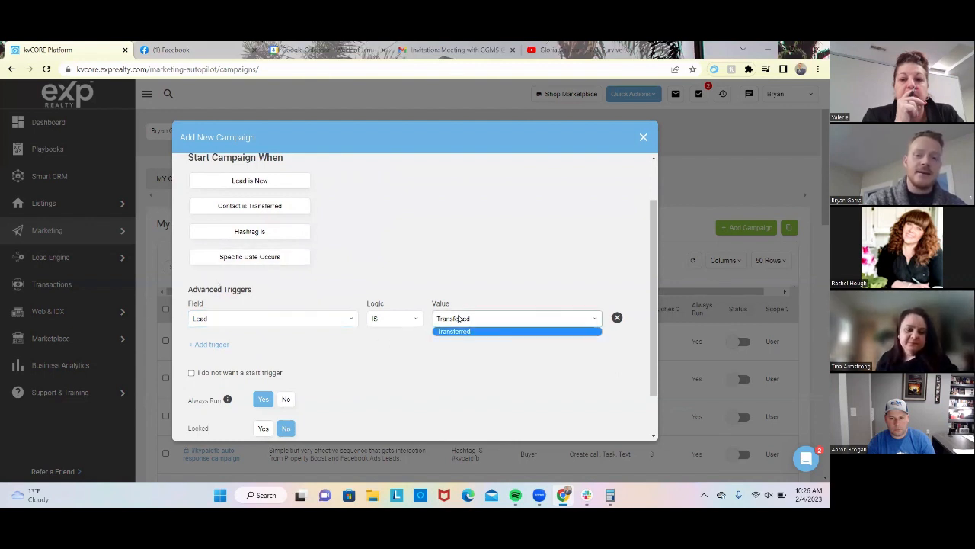
left_click(418, 320)
left_click(417, 320)
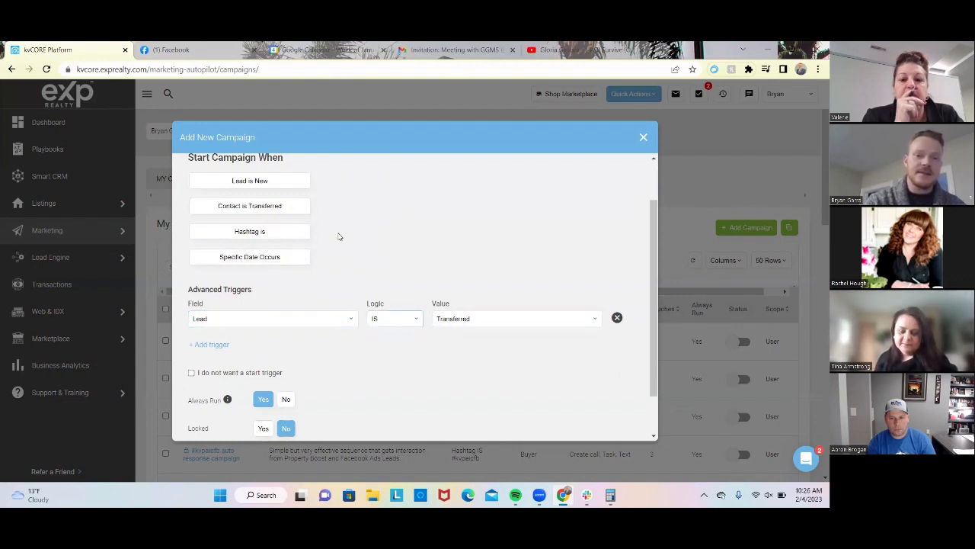
Make the campaign start when a lead is new, with Google/Zillow as the source
left_click(275, 185)
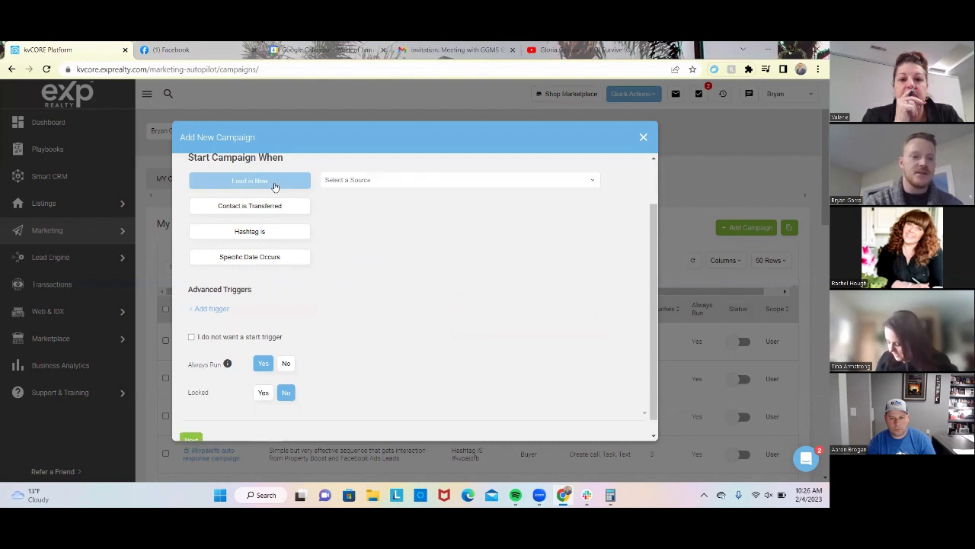
left_click(412, 180)
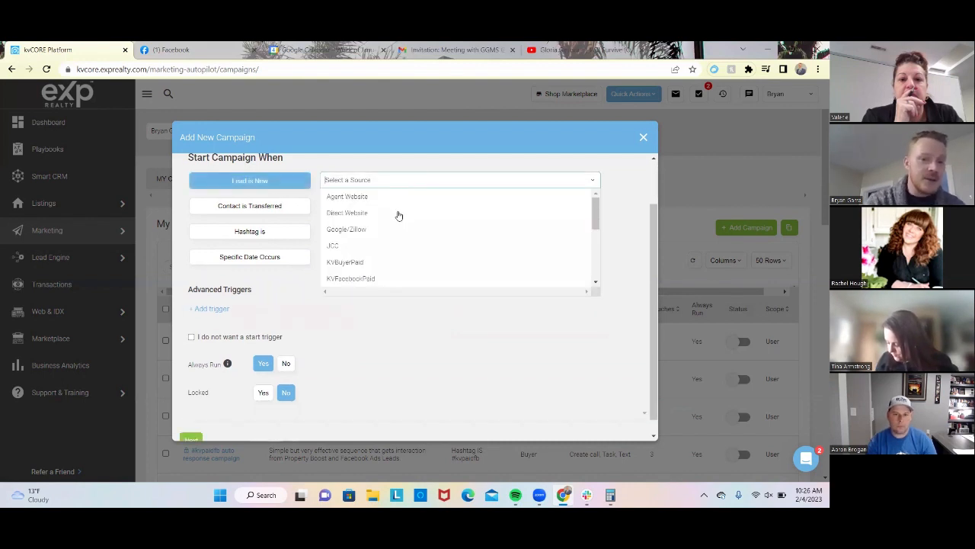
left_click(374, 230)
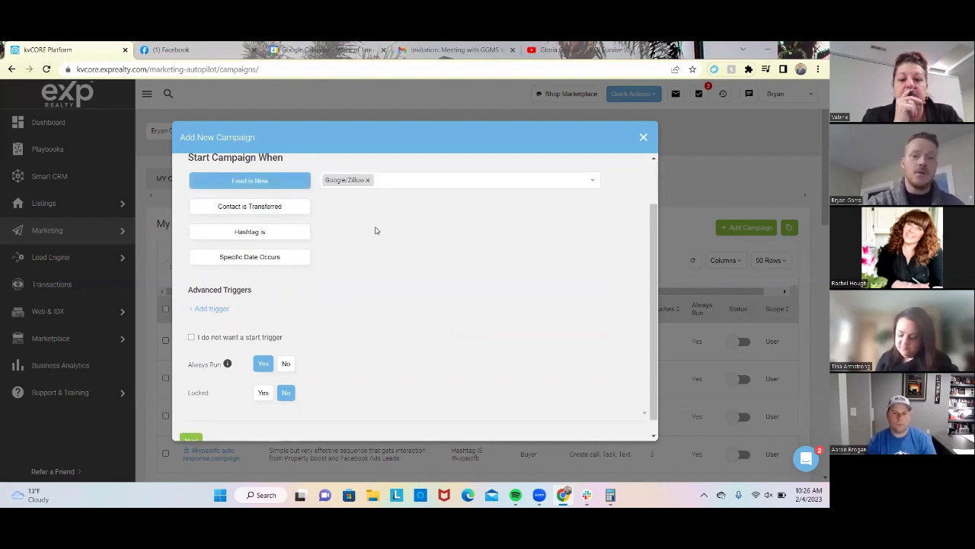
Keep the Lead is New start trigger and change its lead source to Open House
left_click(279, 235)
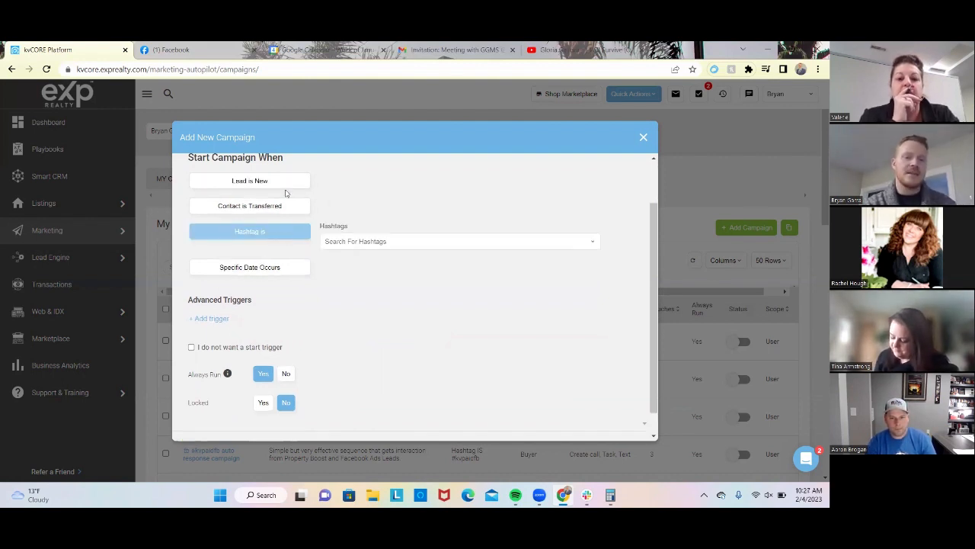
left_click(292, 181)
left_click(406, 181)
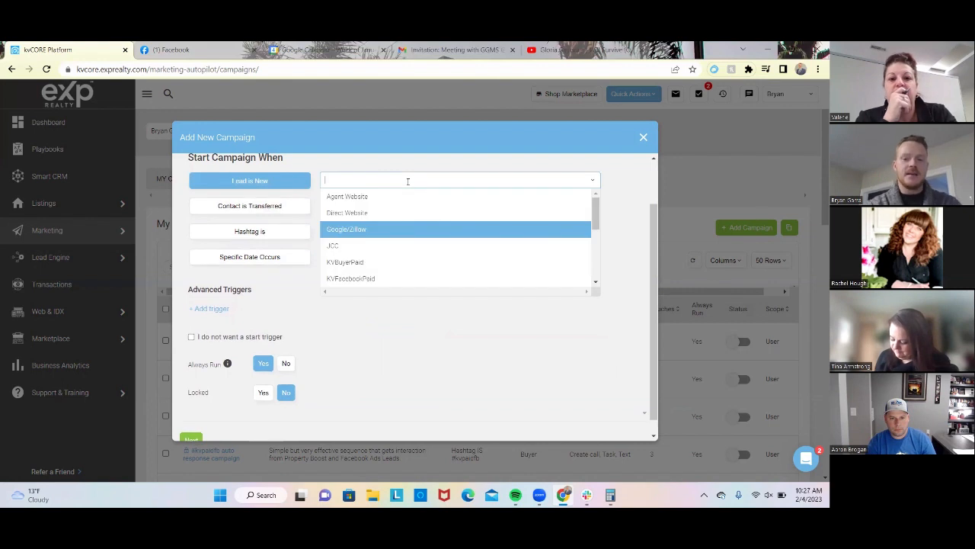
scroll(420, 235, "down", 5)
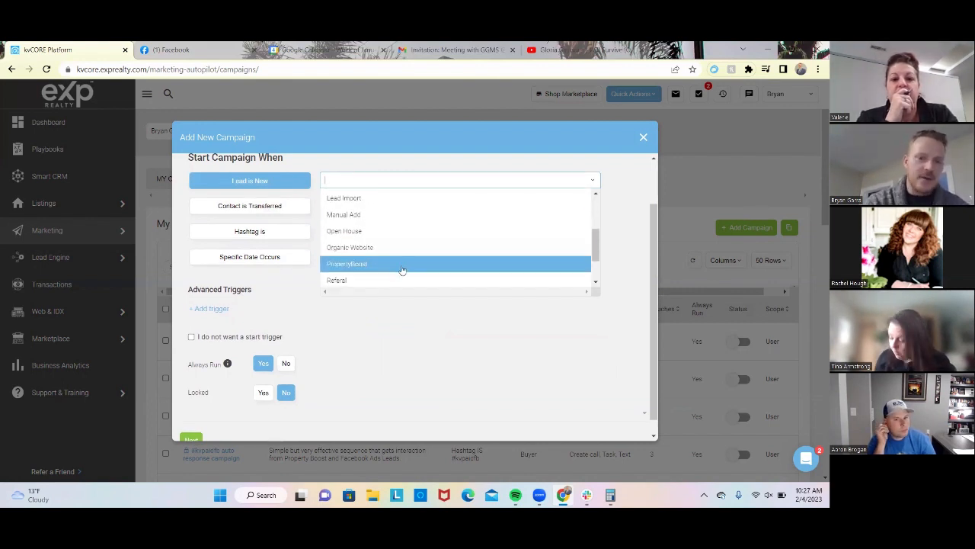
left_click(439, 238)
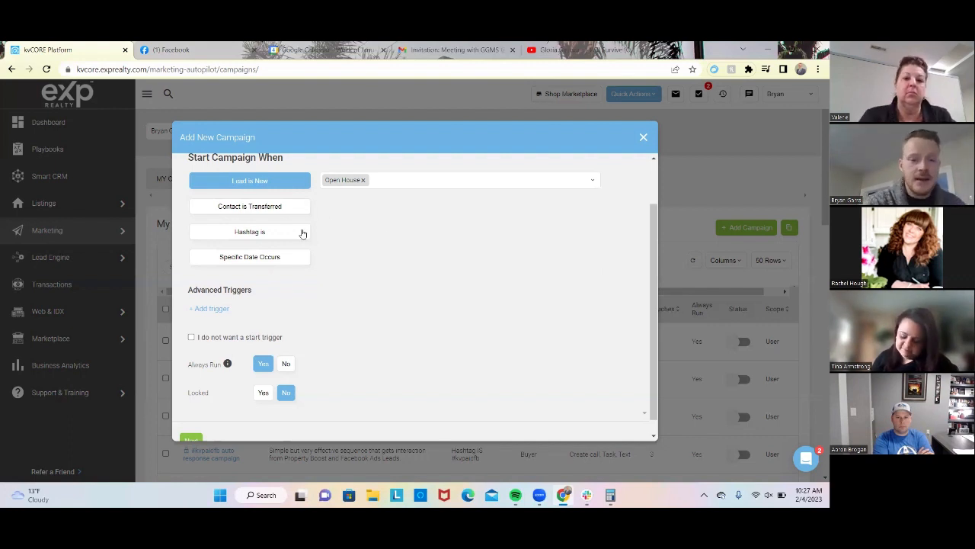
Make the campaign start on the hashtag "Richfield" instead of on a new lead
left_click(302, 232)
left_click(429, 245)
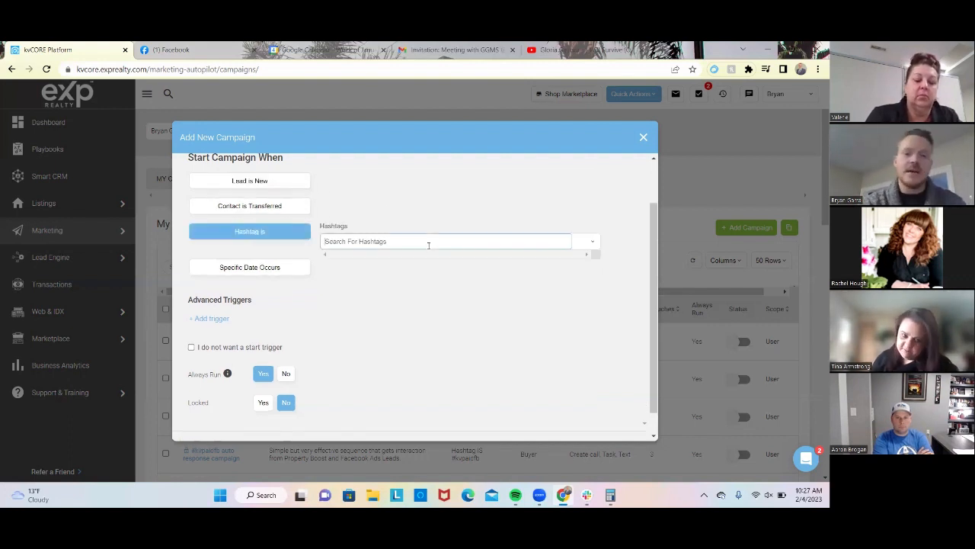
type("rich")
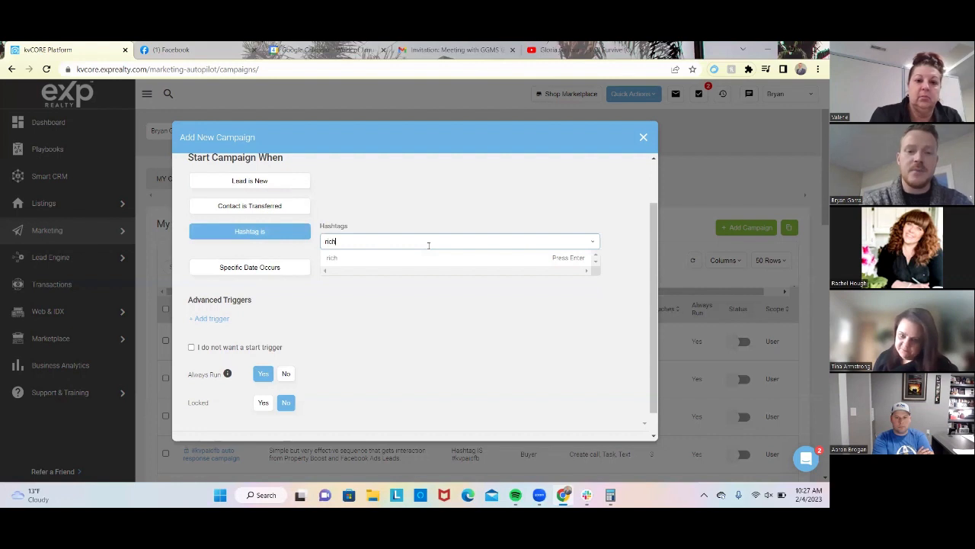
type("field")
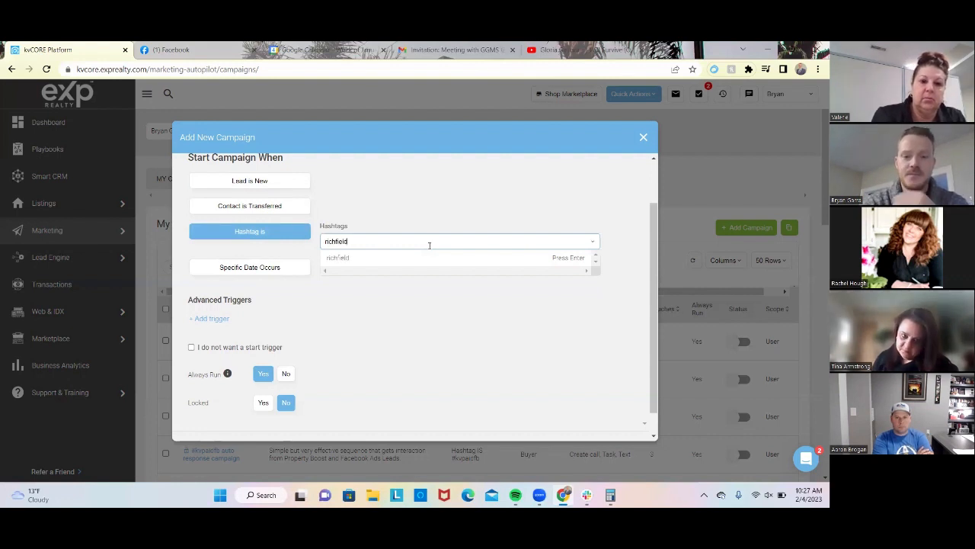
left_click(452, 262)
Try the option for no start trigger, switch it off and re-enter "Richfield" as the start hashtag
scroll(455, 372, "down", 1)
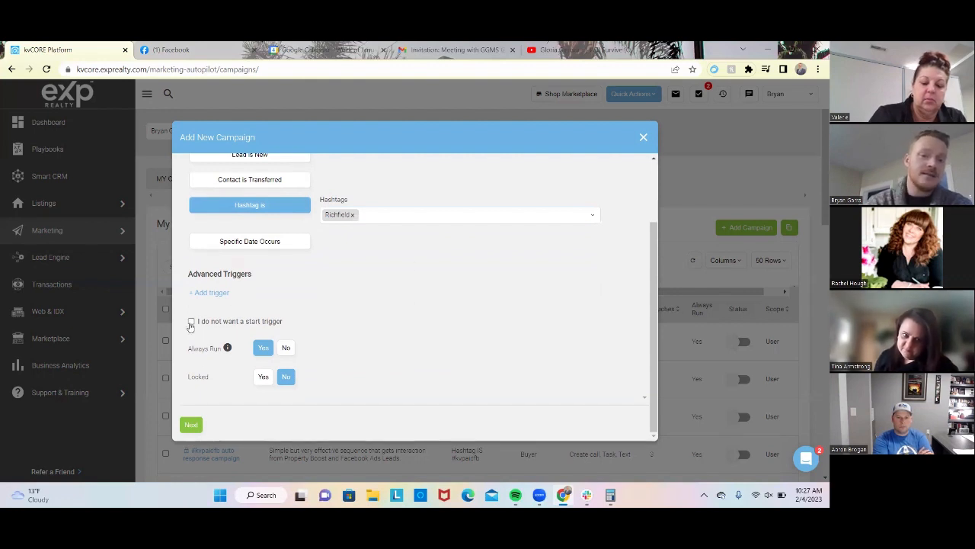
left_click(190, 323)
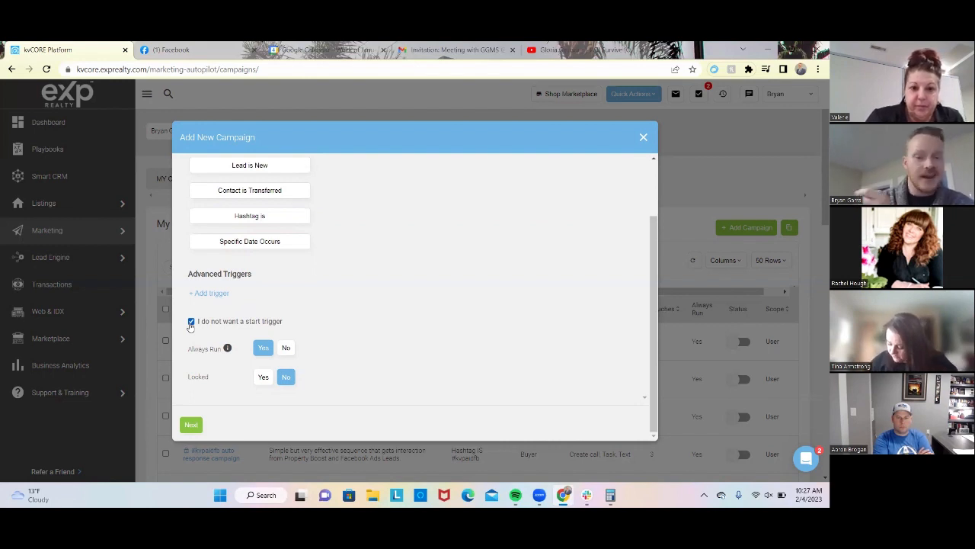
left_click(191, 321)
left_click(284, 218)
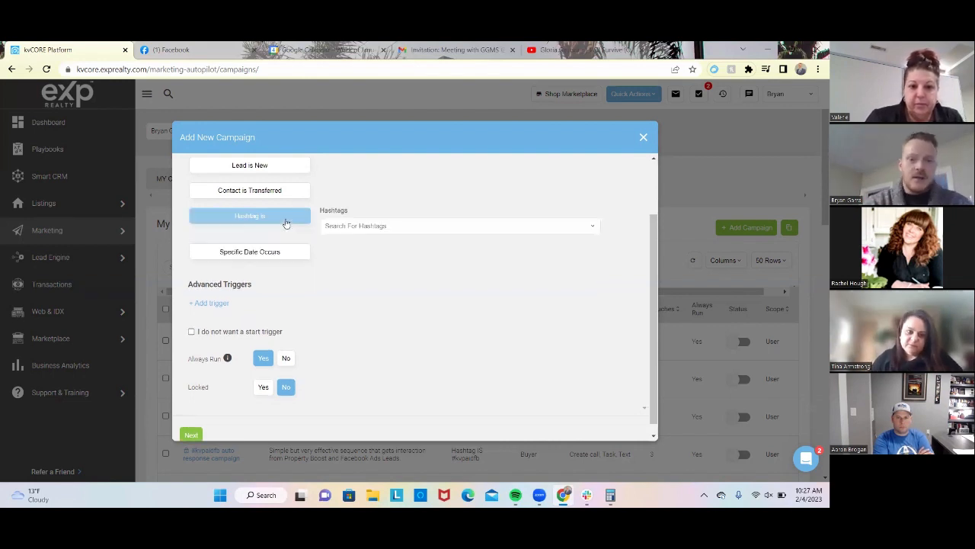
left_click(424, 223)
type("Rich")
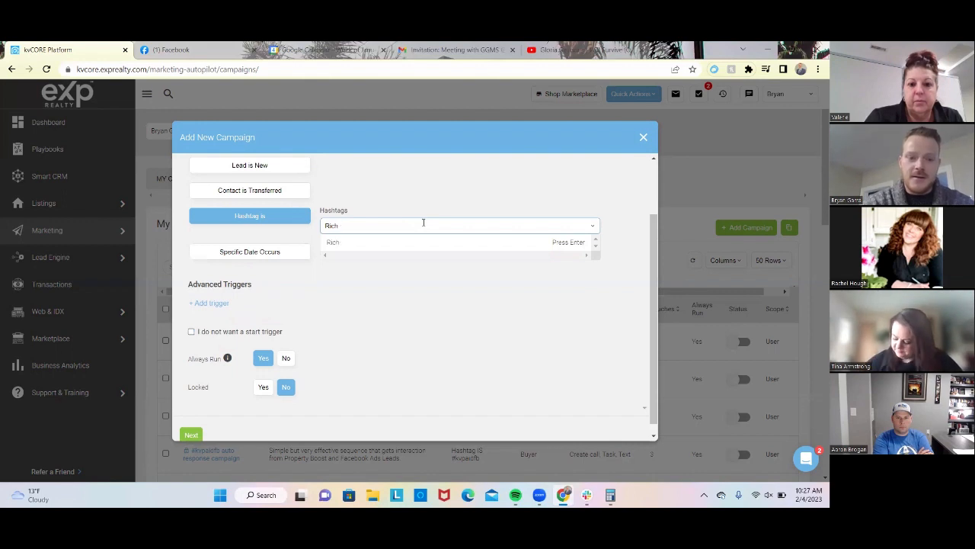
type("field")
left_click(439, 242)
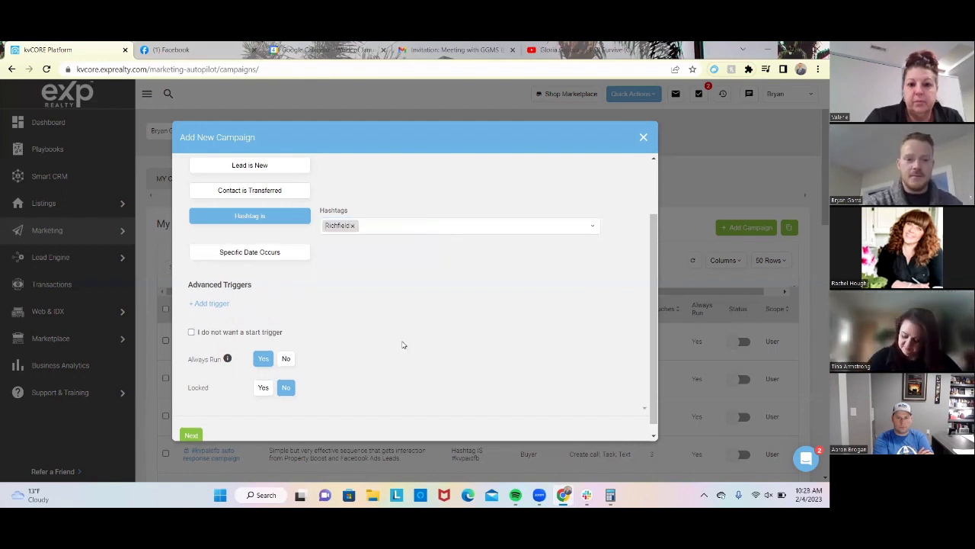
Toggle the no-start-trigger option, set the start hashtag to "Richfield" again and continue to the audience selection
scroll(397, 356, "down", 1)
mouse_move(227, 349)
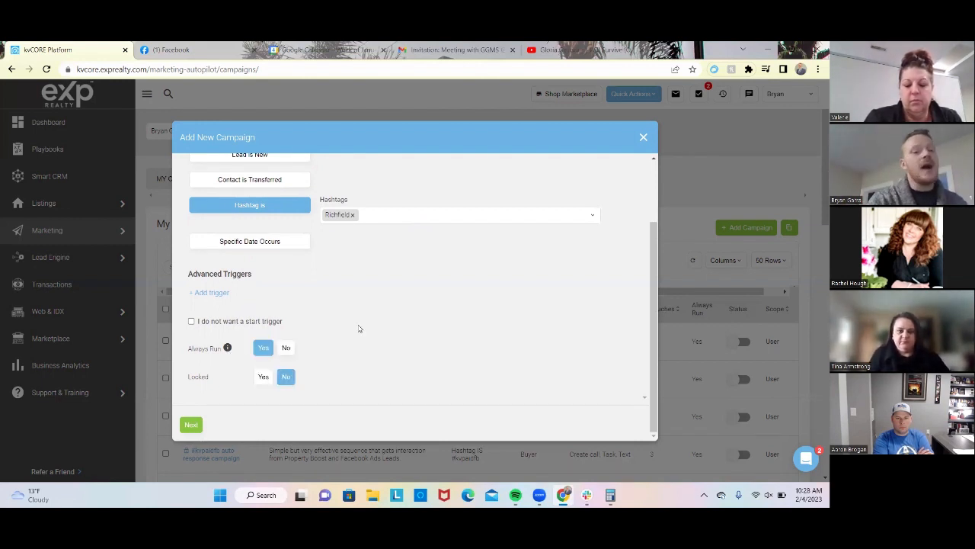
left_click(192, 321)
left_click(272, 218)
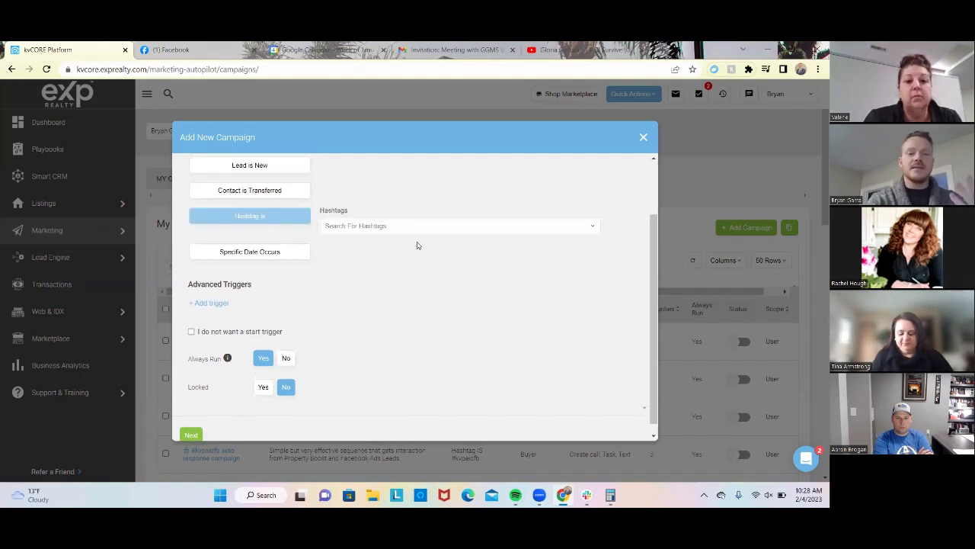
left_click(447, 231)
type("rich")
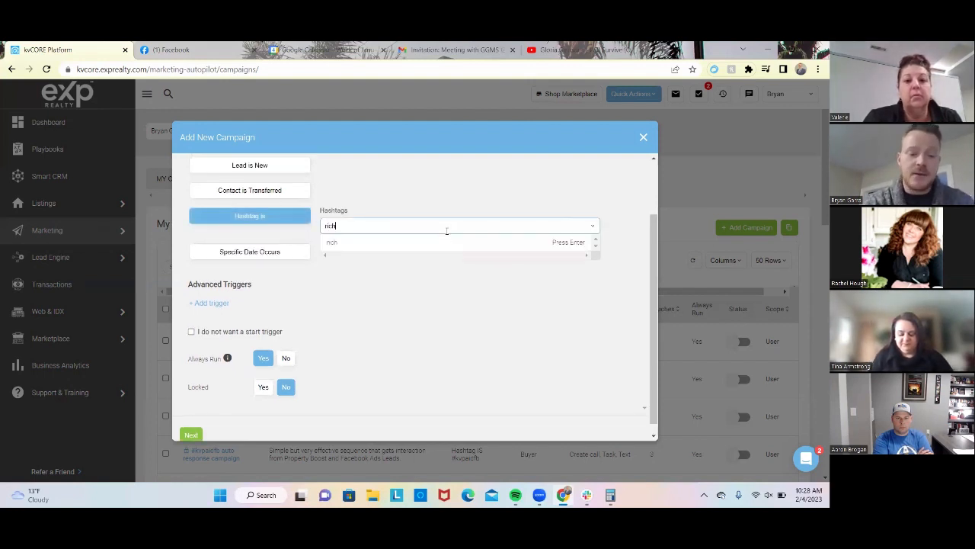
type("field")
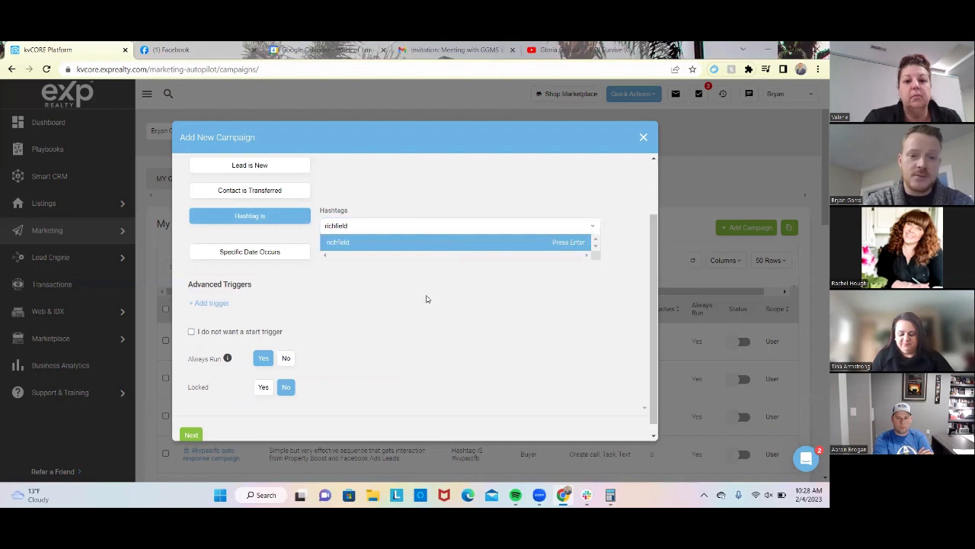
key("Return")
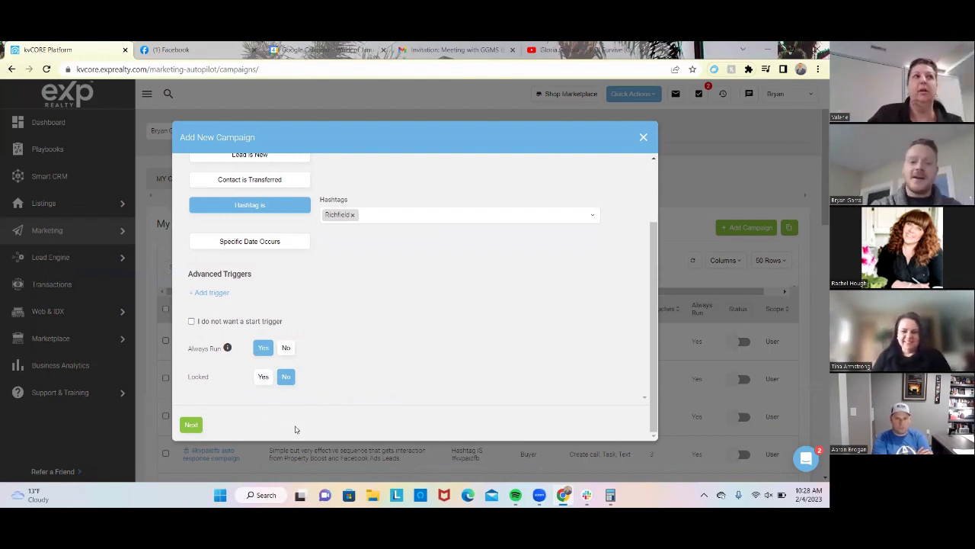
left_click(192, 424)
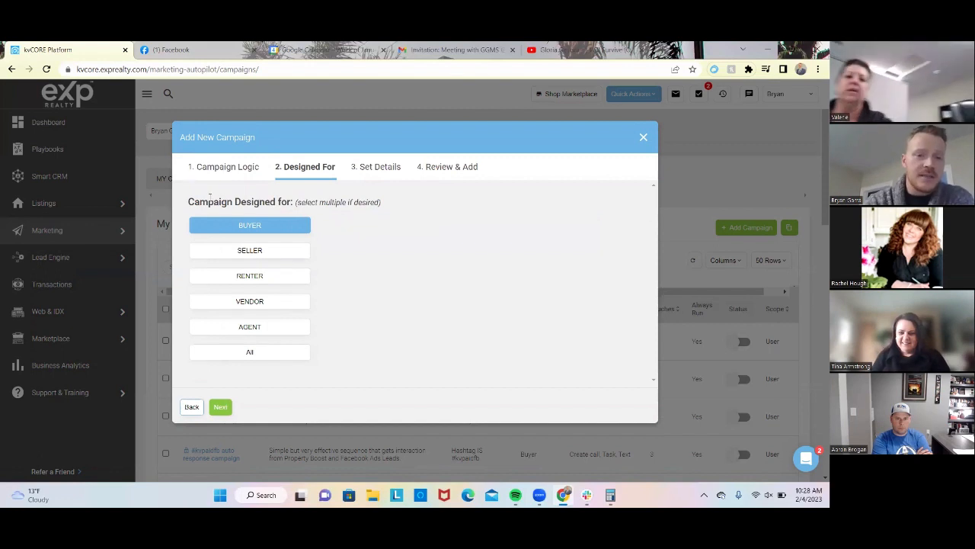
Try out the Seller and Renter audiences alongside Buyer and proceed to the campaign details
left_click(264, 232)
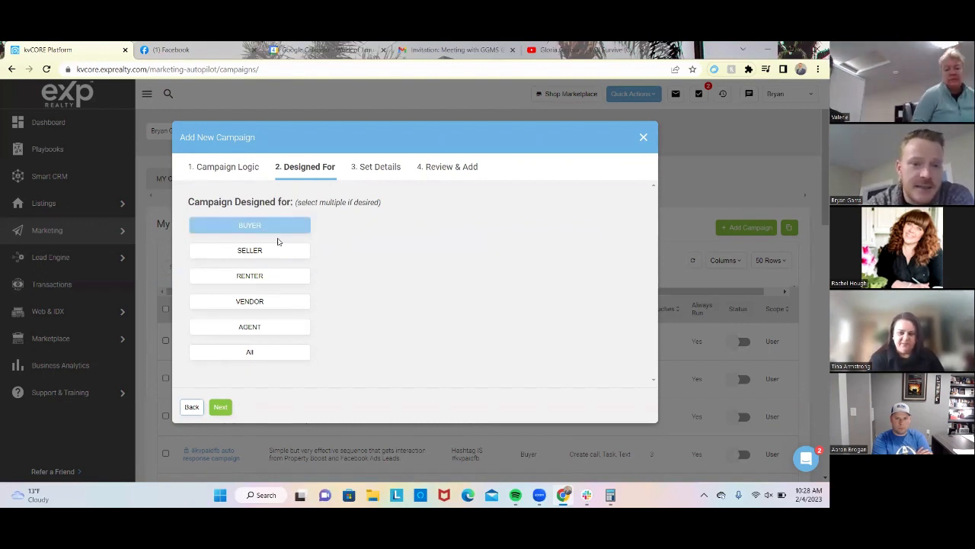
left_click(279, 250)
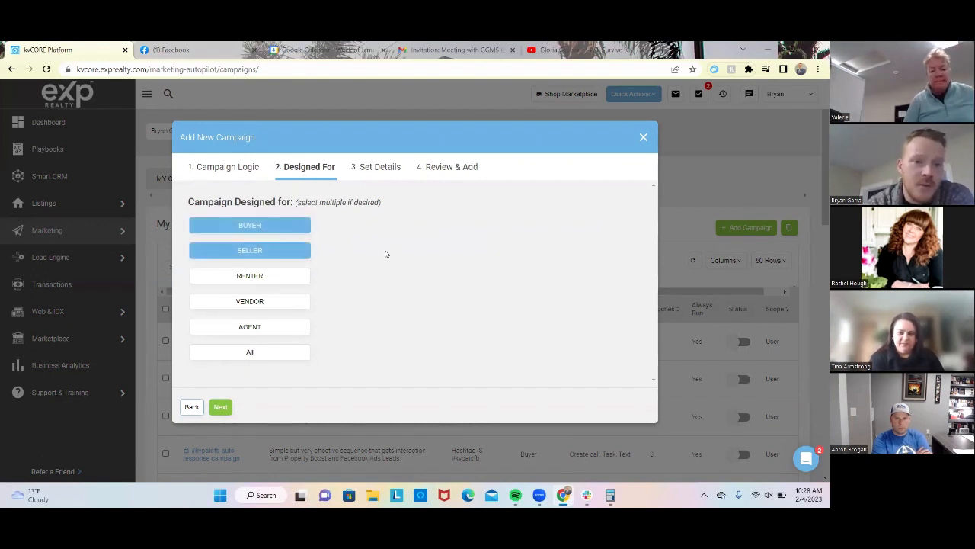
left_click(277, 249)
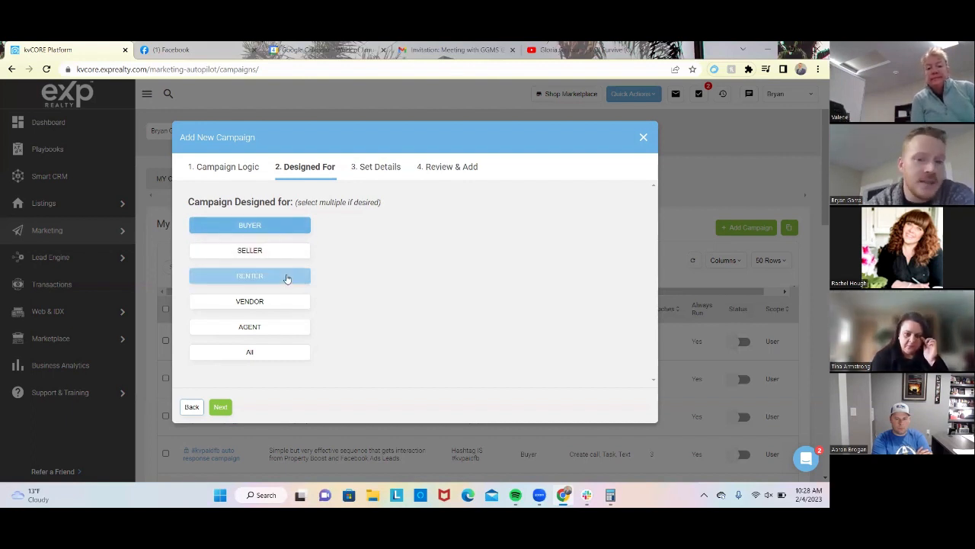
left_click(284, 277)
left_click(223, 408)
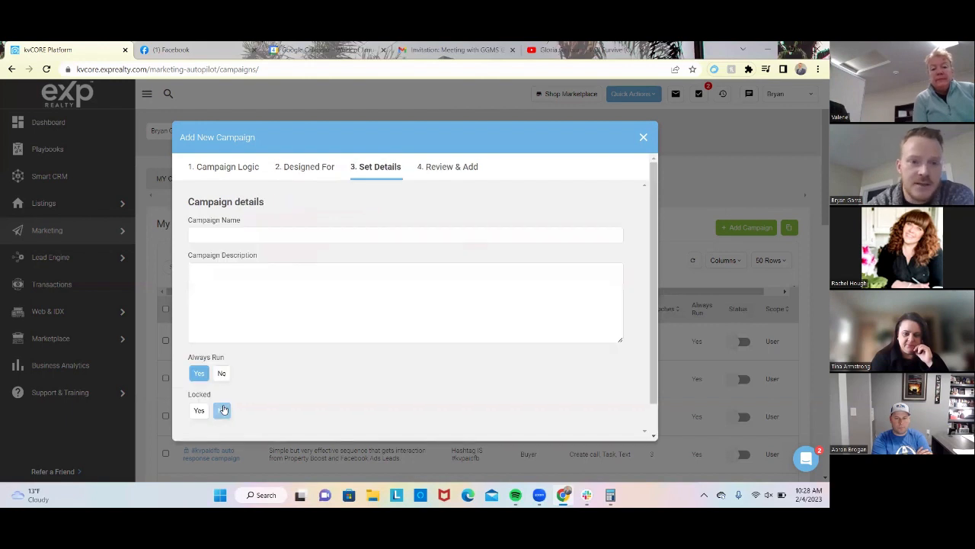
Name the campaign "Google Lead Campaign - Richfield Buyer"
left_click(387, 229)
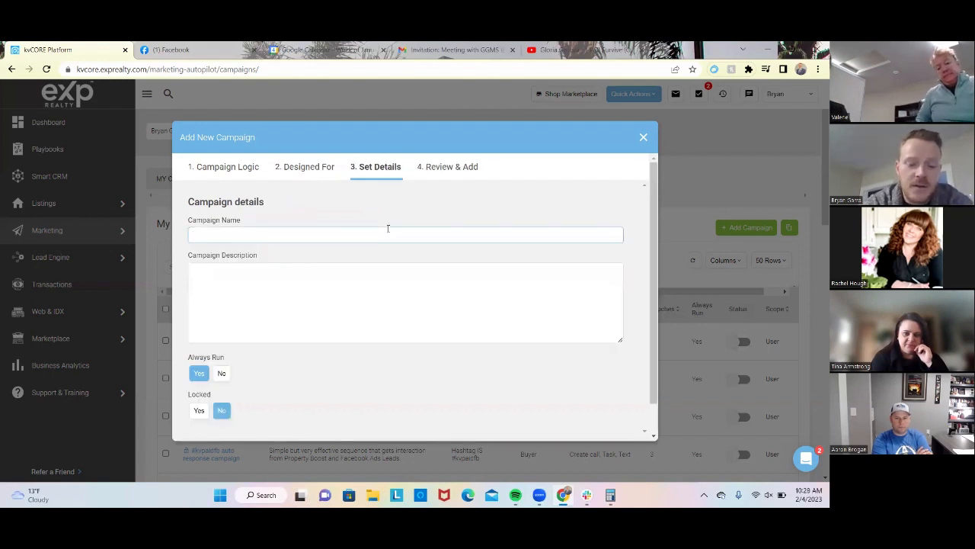
type("Google Lead")
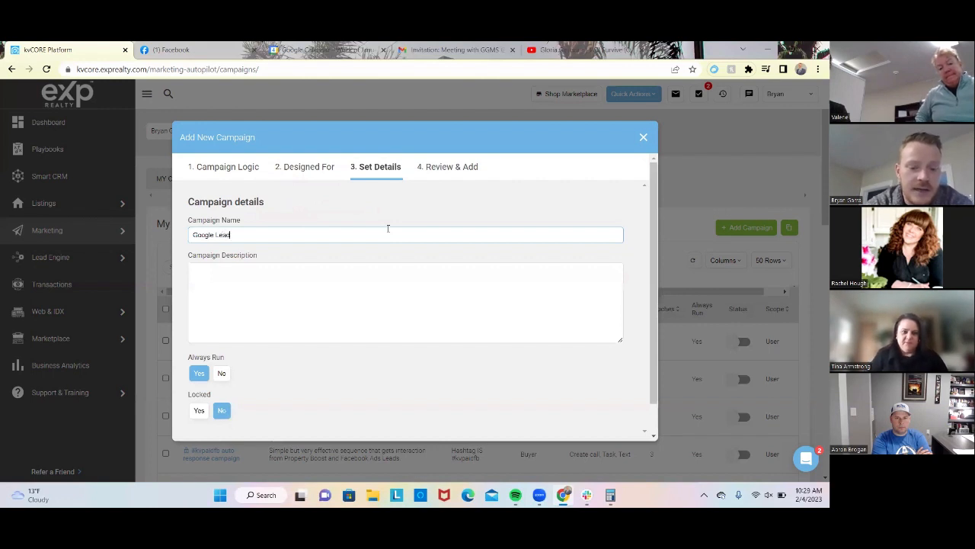
type(" Campaign - ")
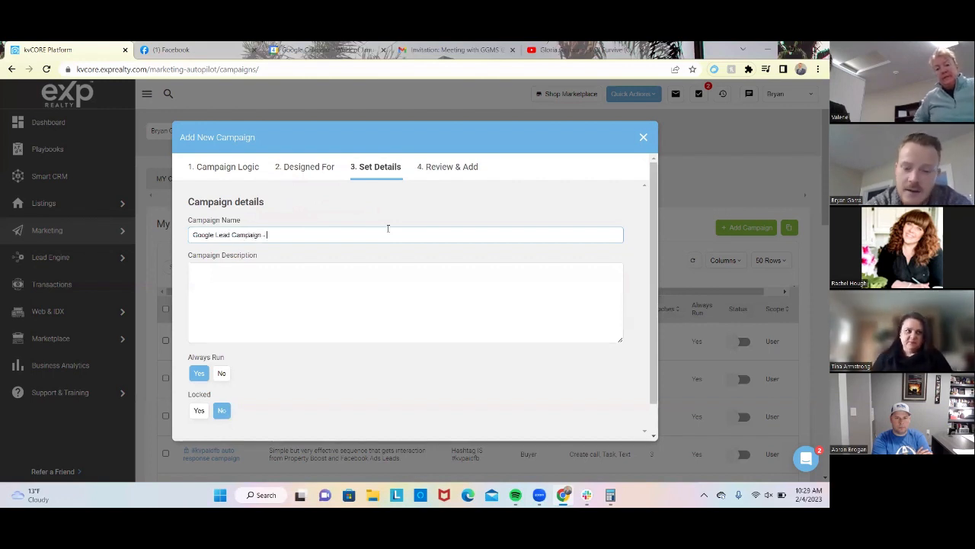
type("Richfield B")
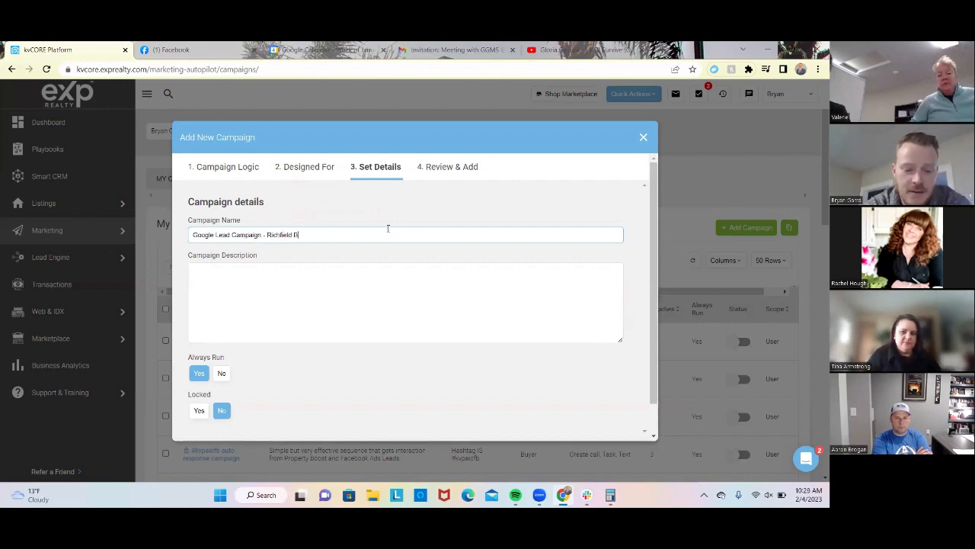
type("uyer")
Describe the campaign as "This is used when we get a new google lead from Richfield. It specifically talks about the city."
left_click(364, 269)
type("T")
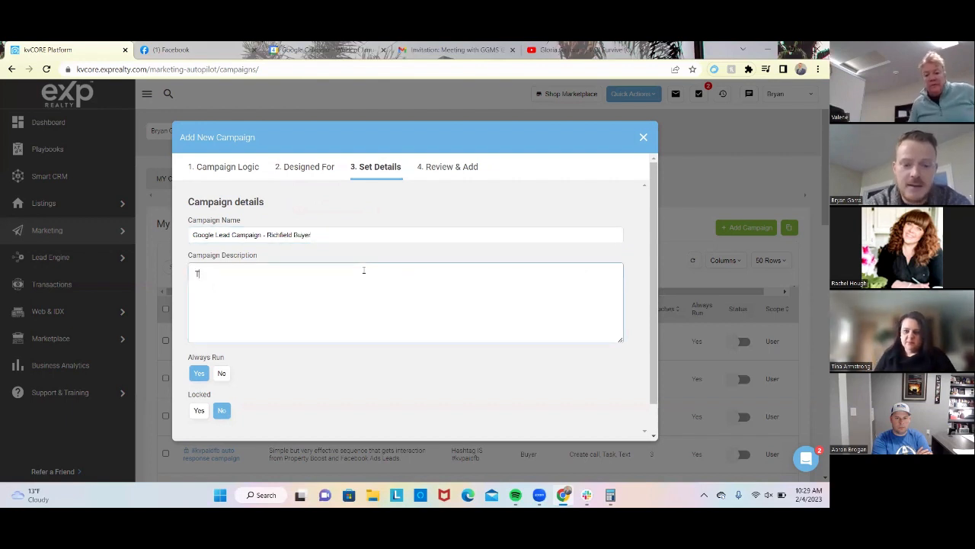
type("his is used whe")
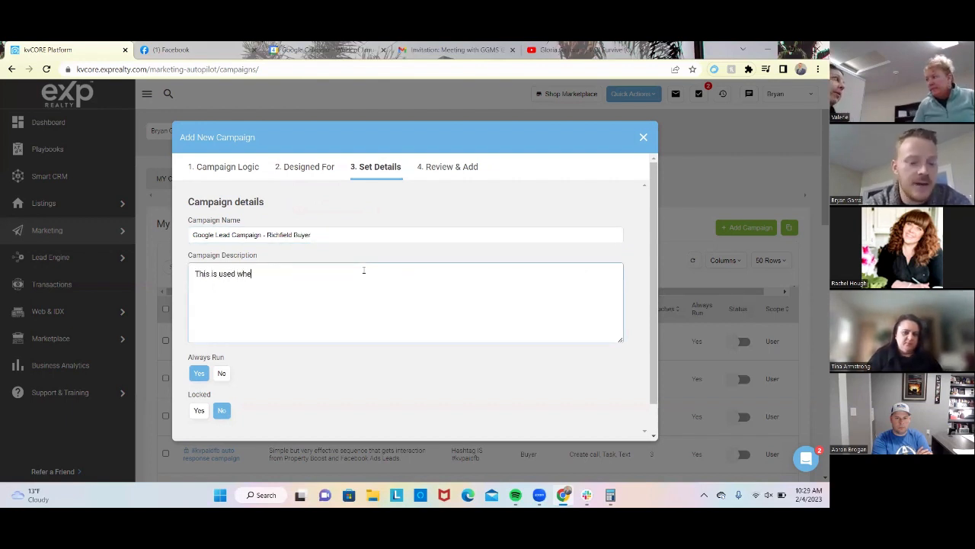
type("n we get a new")
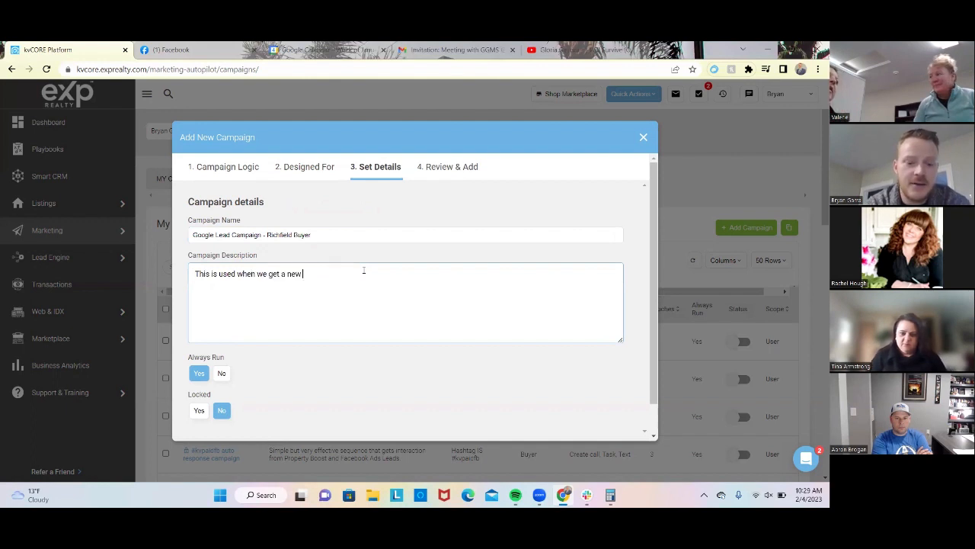
type(" google lead ")
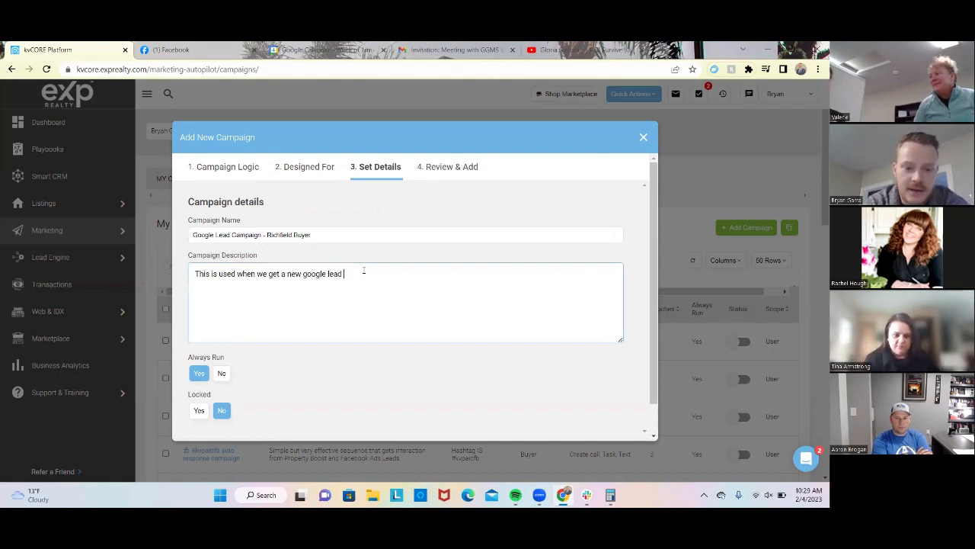
type("from Rchfi")
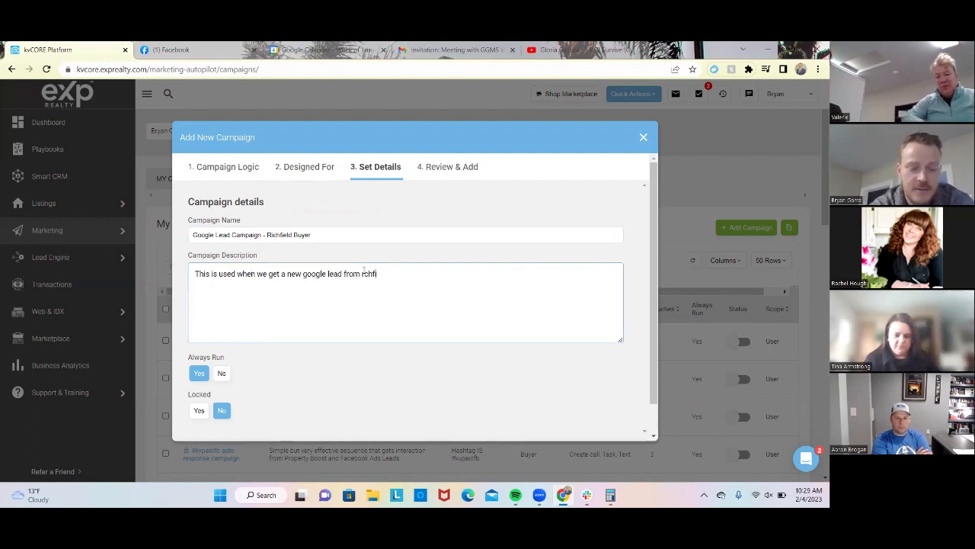
type("eld. It speci")
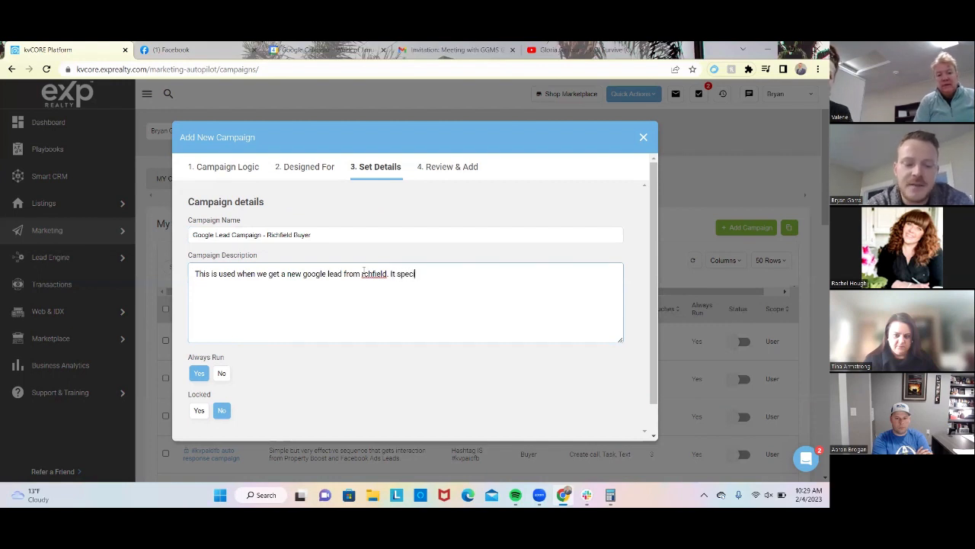
type("fically talks about the city.")
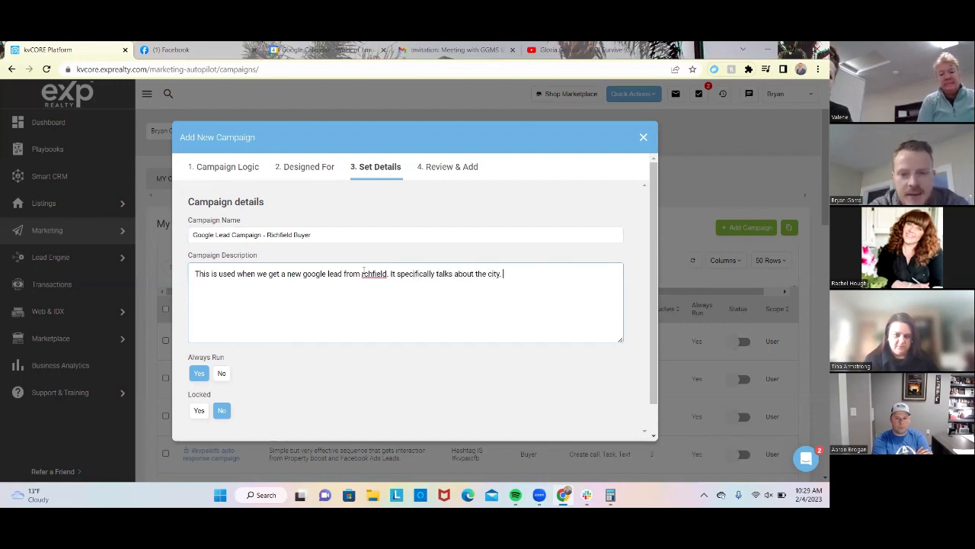
right_click(373, 272)
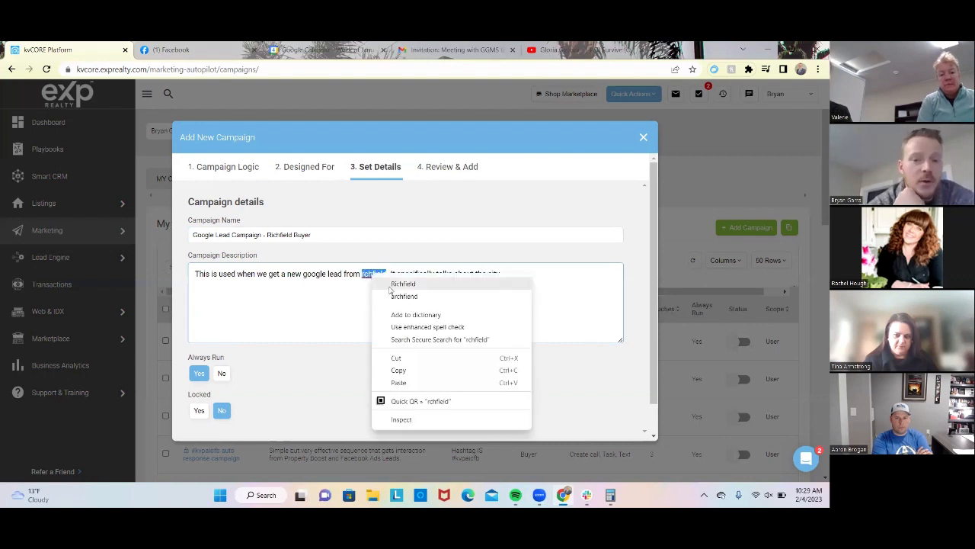
left_click(391, 285)
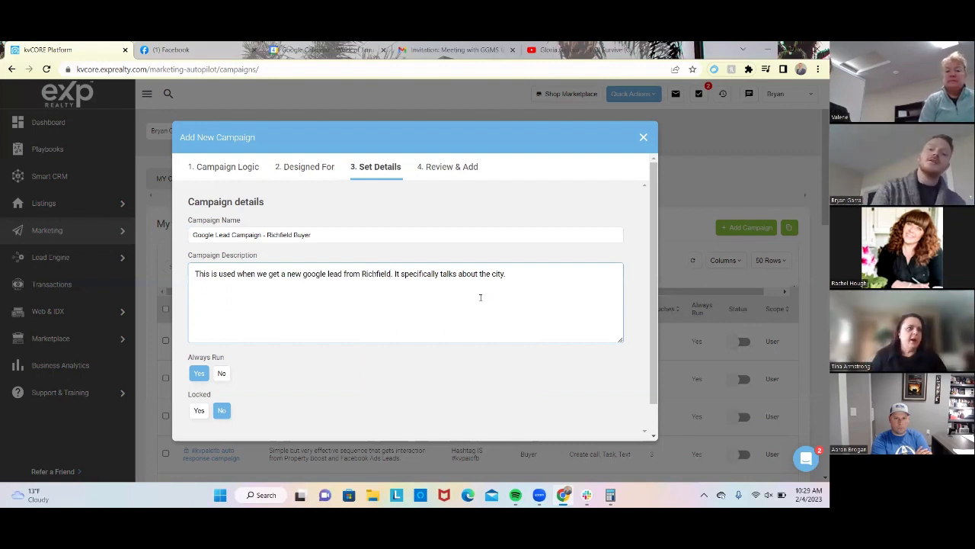
left_click(299, 235)
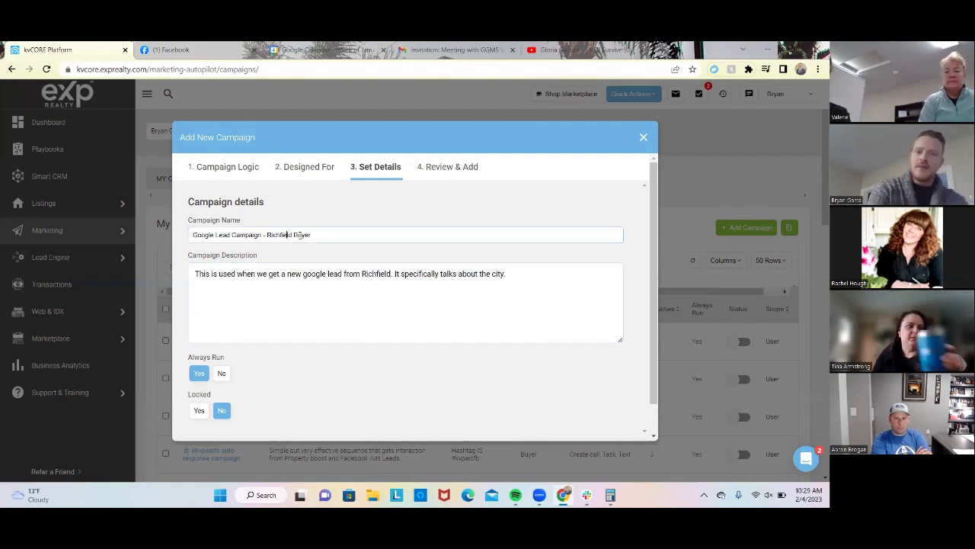
left_click_drag(313, 235, 180, 243)
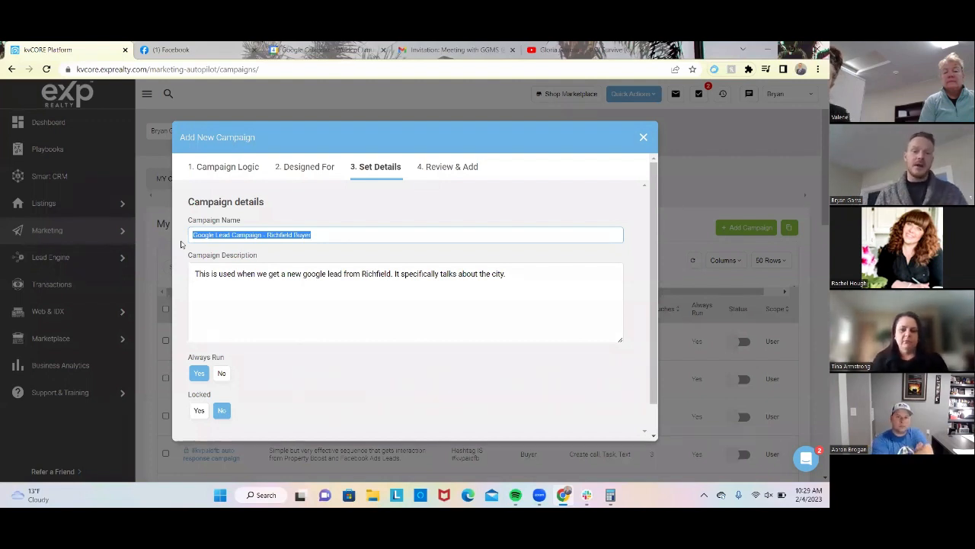
left_click(385, 396)
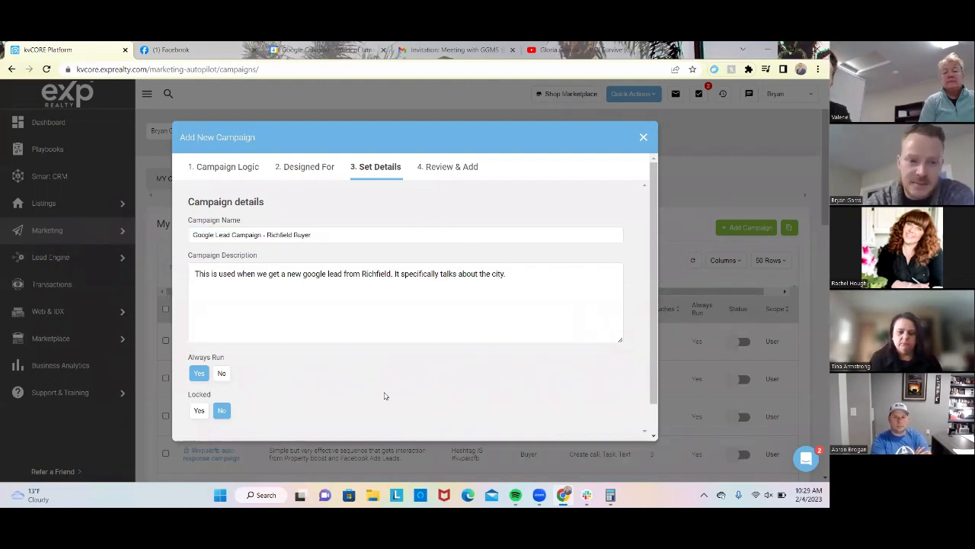
scroll(383, 394, "down", 1)
scroll(297, 364, "up", 1)
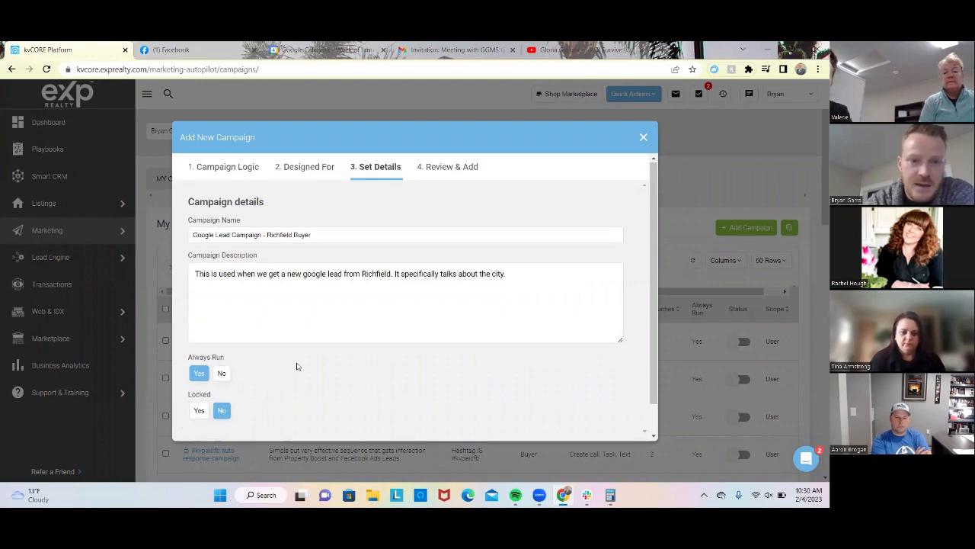
Go to the campaign review and finish adding the new campaign
left_click(455, 173)
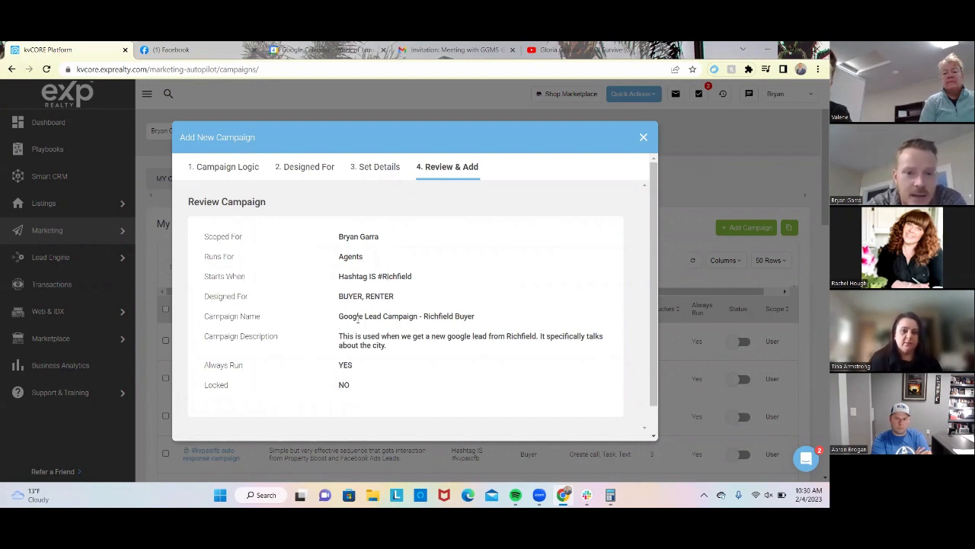
scroll(357, 320, "down", 1)
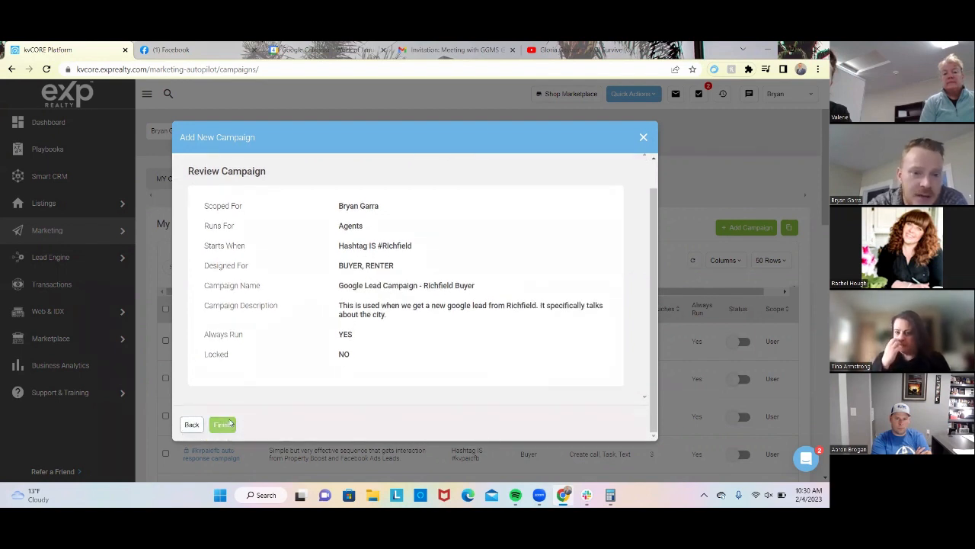
left_click(223, 424)
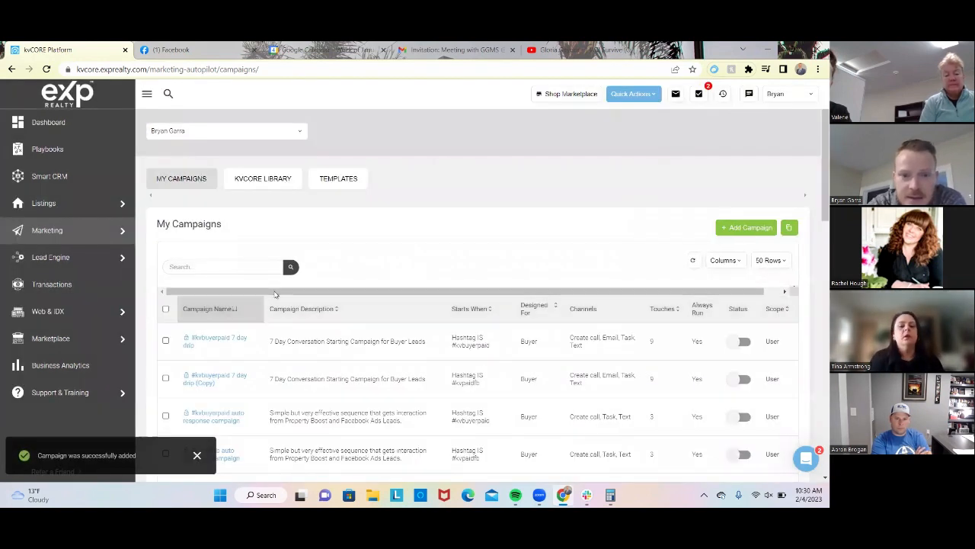
Search My Campaigns for "richfield" and open the "Google Lead Campaign - Richfield Buyer" campaign
left_click(253, 267)
type("ric")
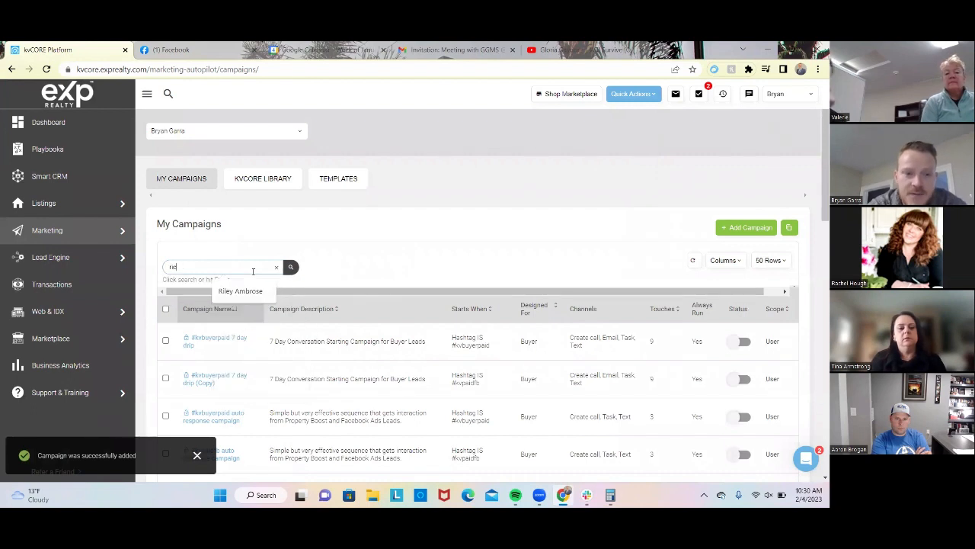
type("hfield")
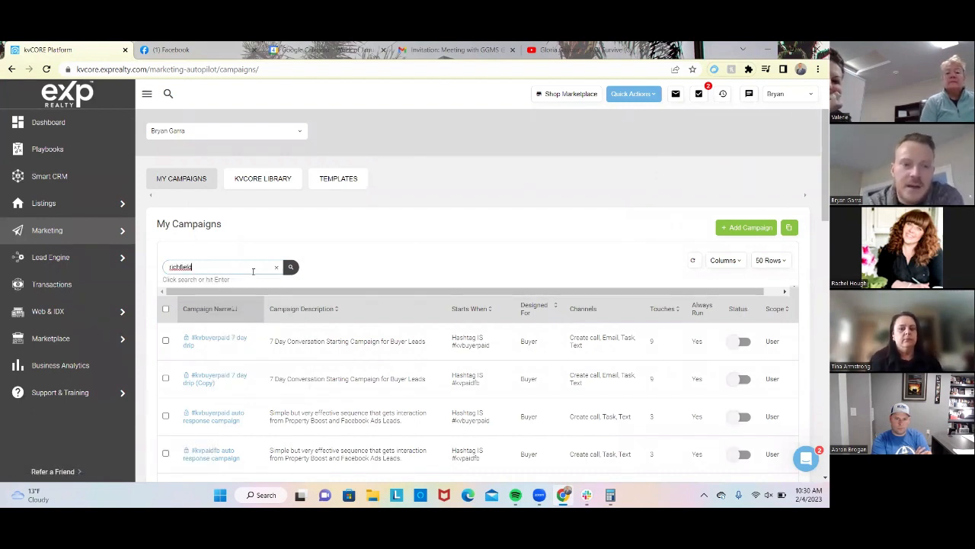
key("Return")
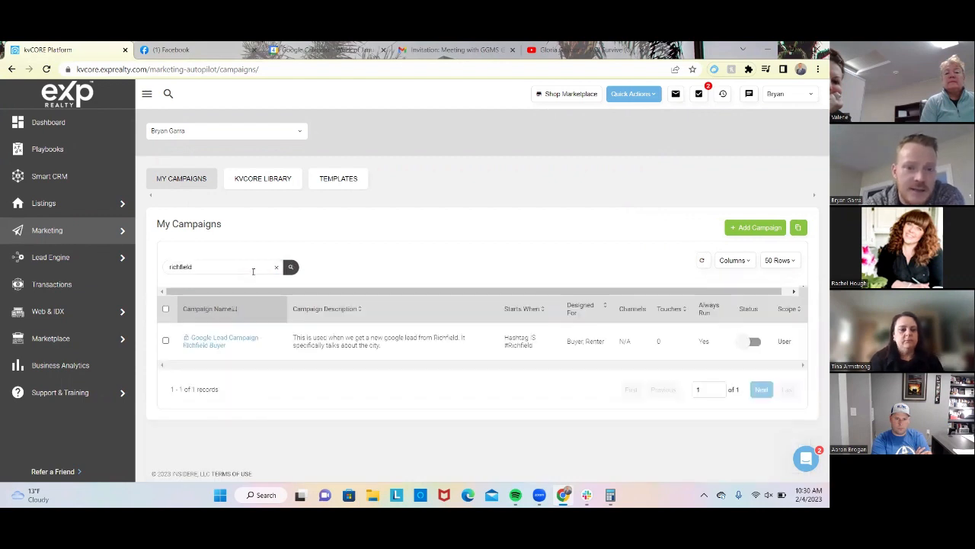
left_click(207, 344)
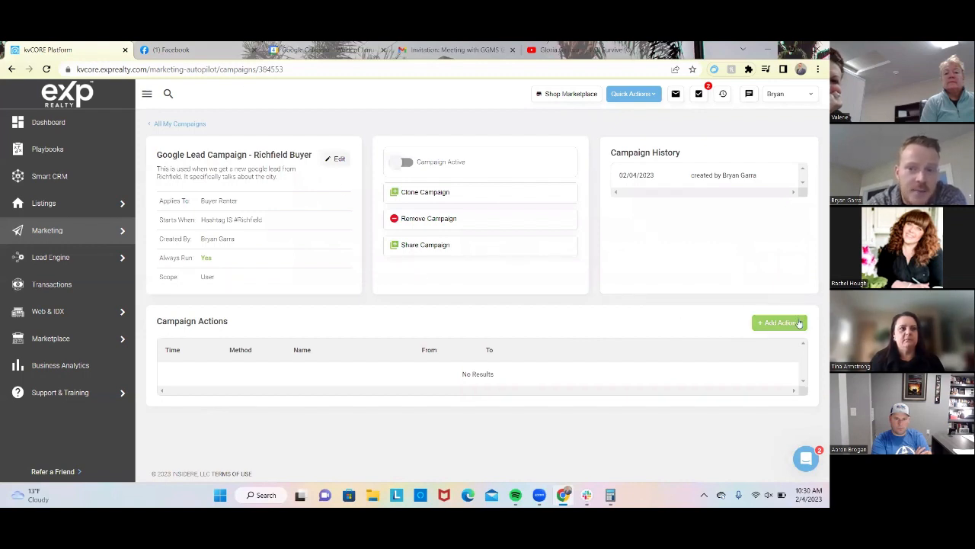
Start a new Text/SMS action in the Richfield buyer campaign's actions
left_click(798, 324)
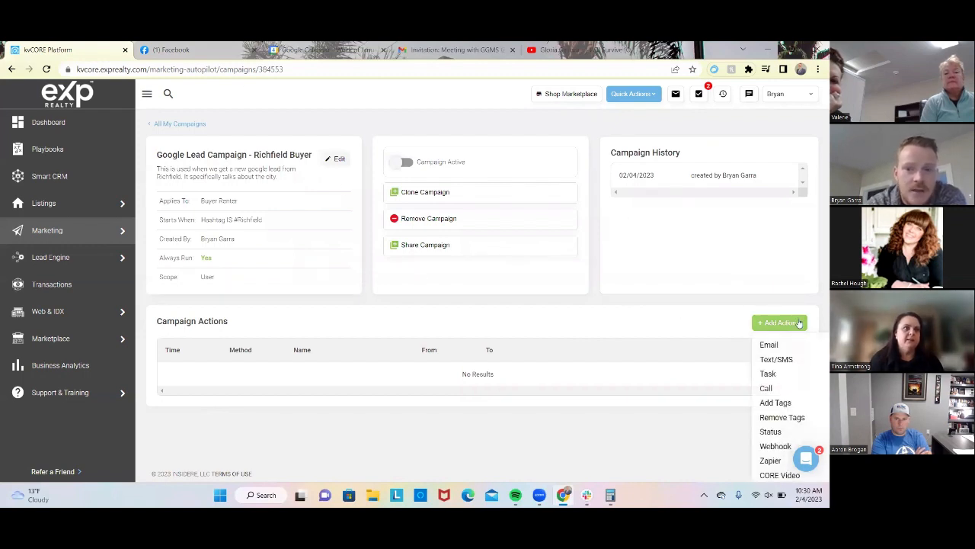
left_click(681, 323)
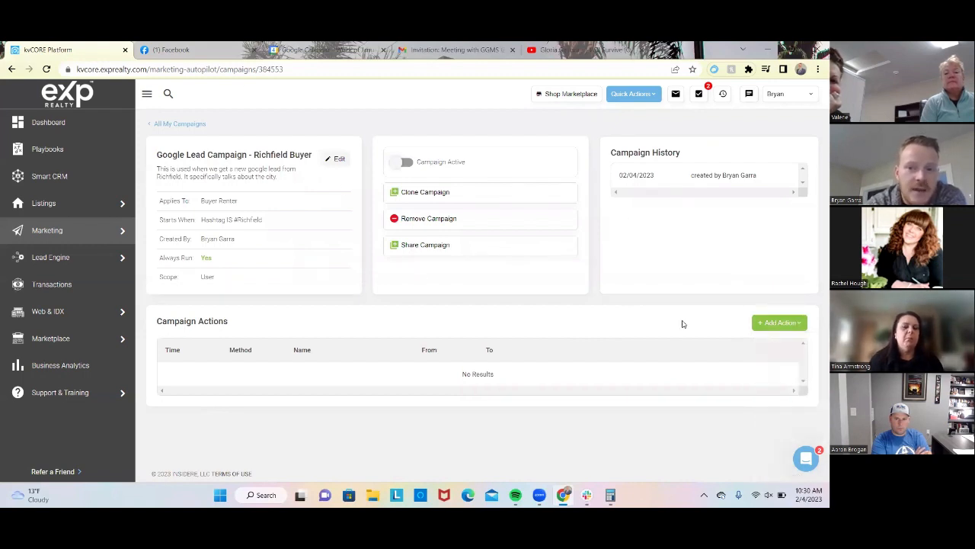
left_click(767, 323)
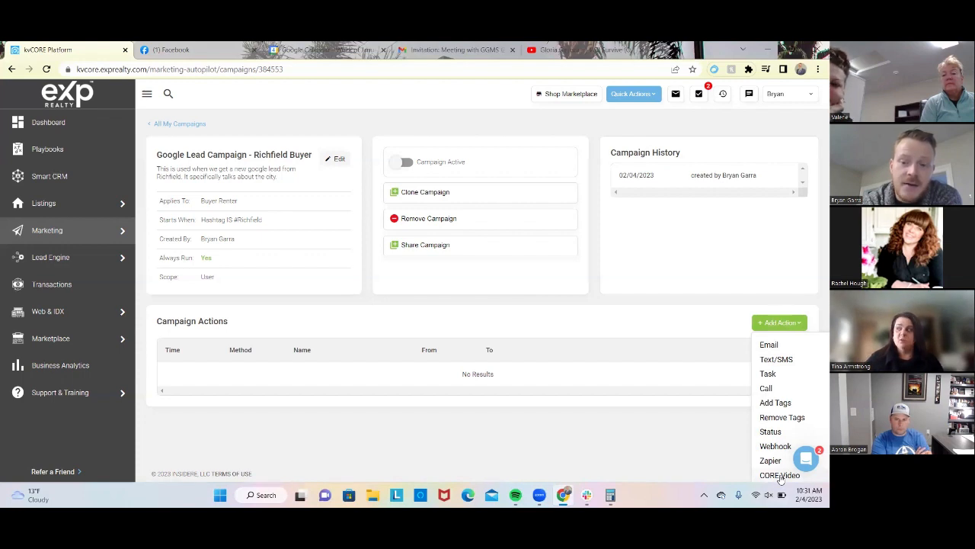
left_click(777, 360)
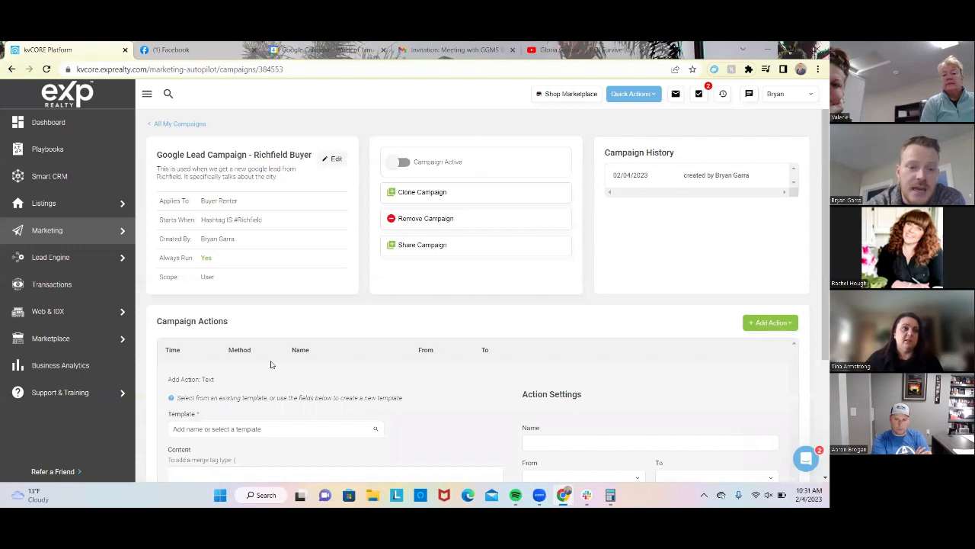
scroll(270, 365, "down", 2)
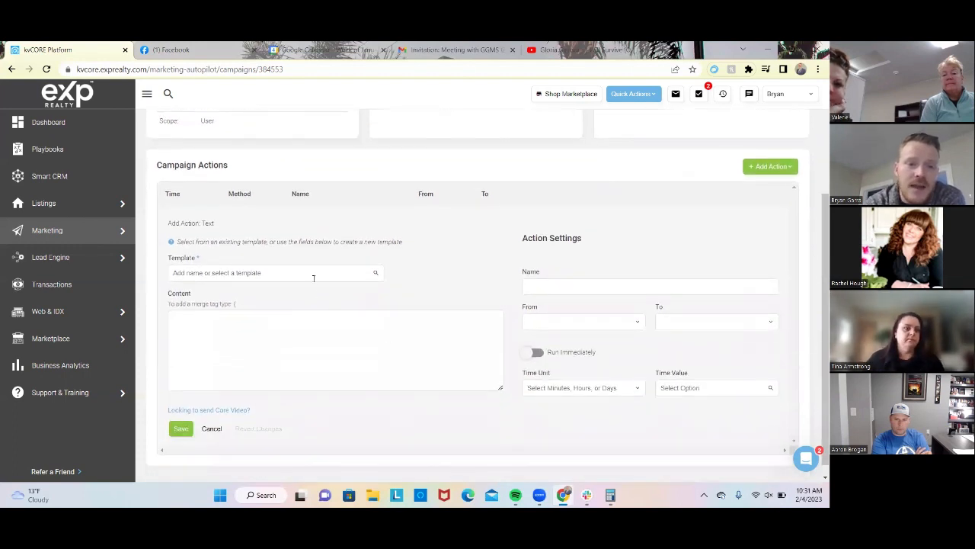
left_click(313, 278)
left_click(417, 271)
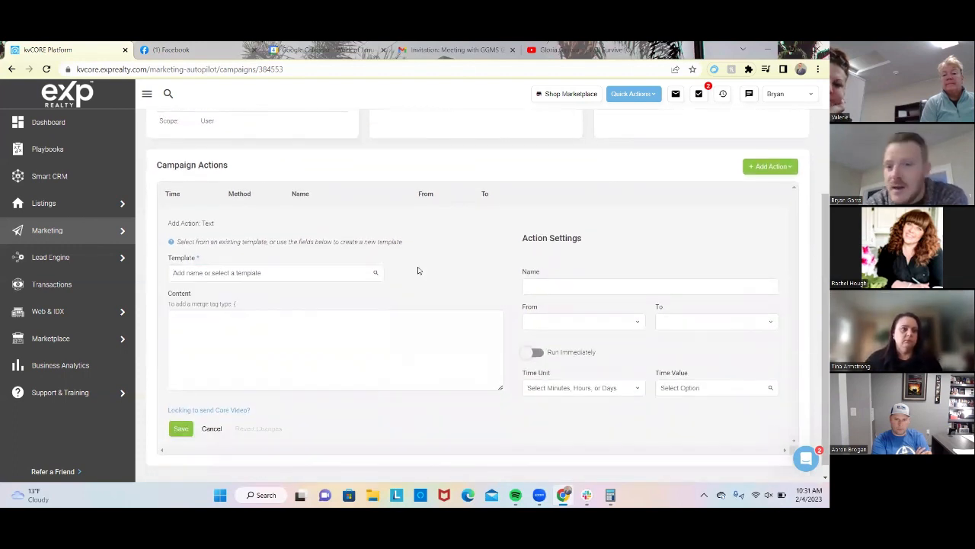
left_click(573, 283)
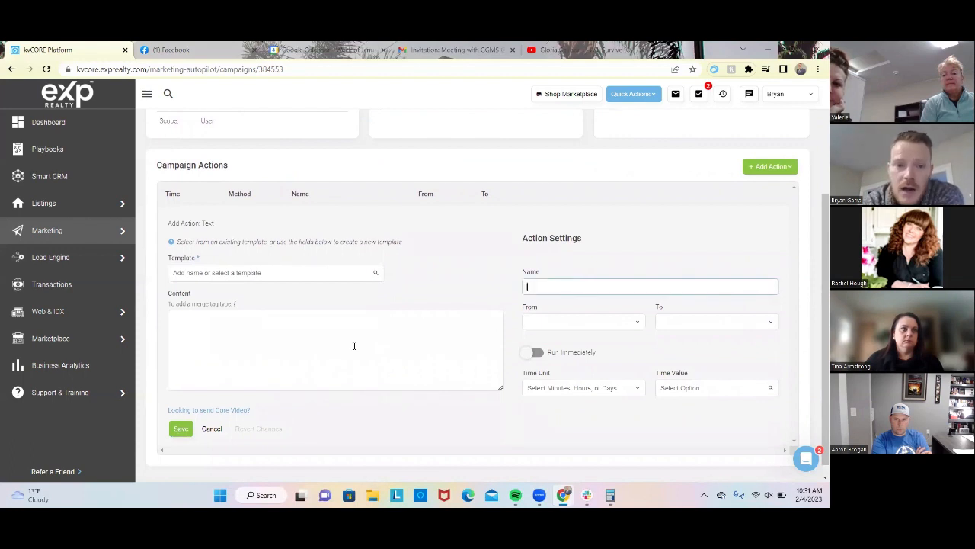
left_click(354, 346)
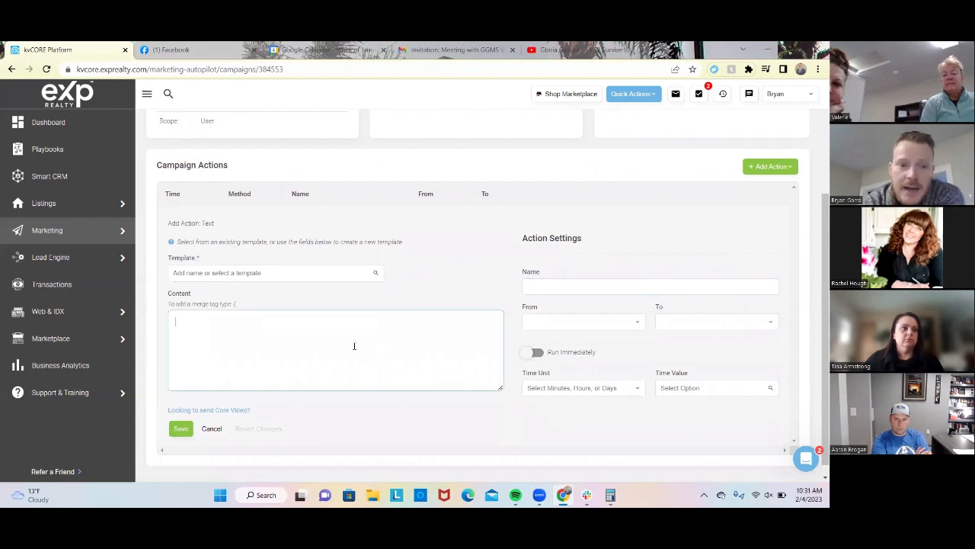
Load the "Post-call Text 2" template into the text action and replace its content with "testing testing 123"
left_click(287, 268)
left_click(286, 333)
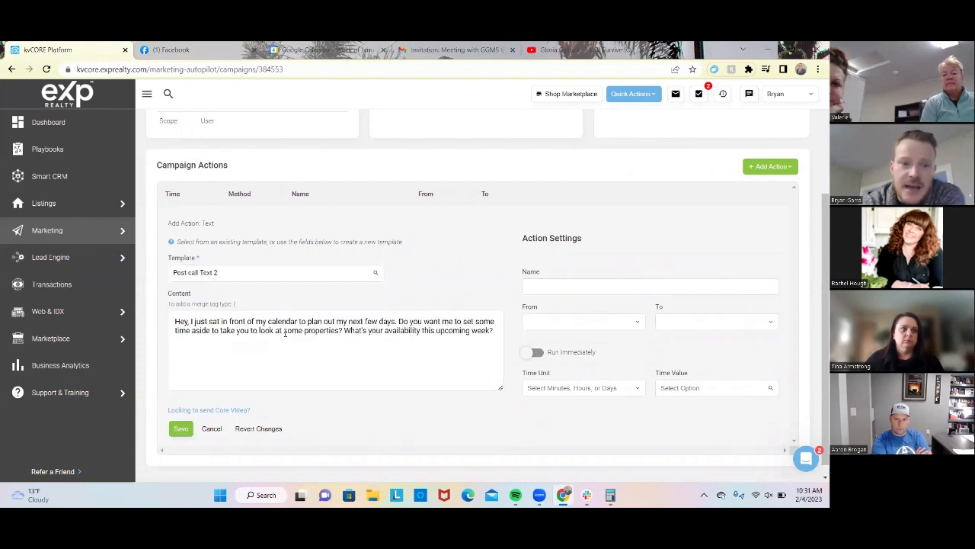
left_click(285, 333)
key("ctrl+a")
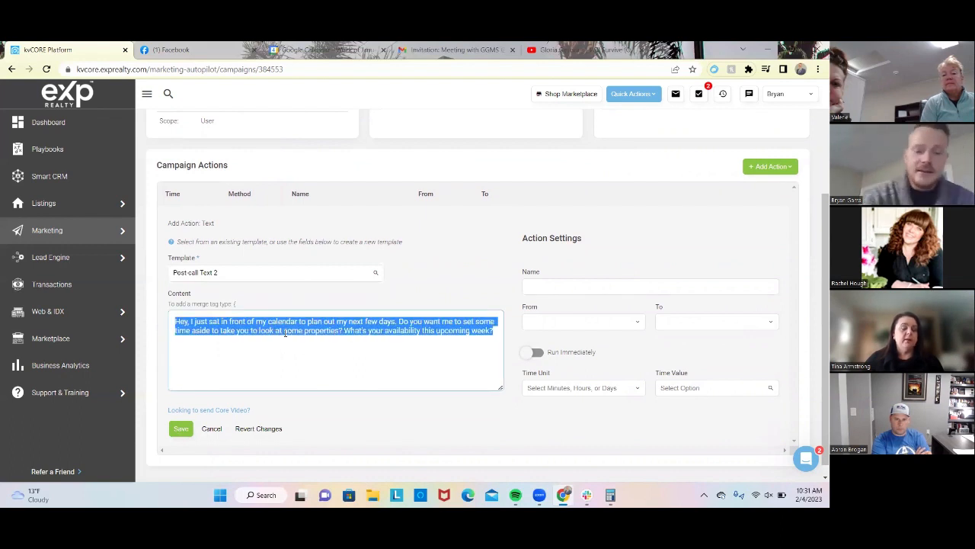
type("testing testing 123")
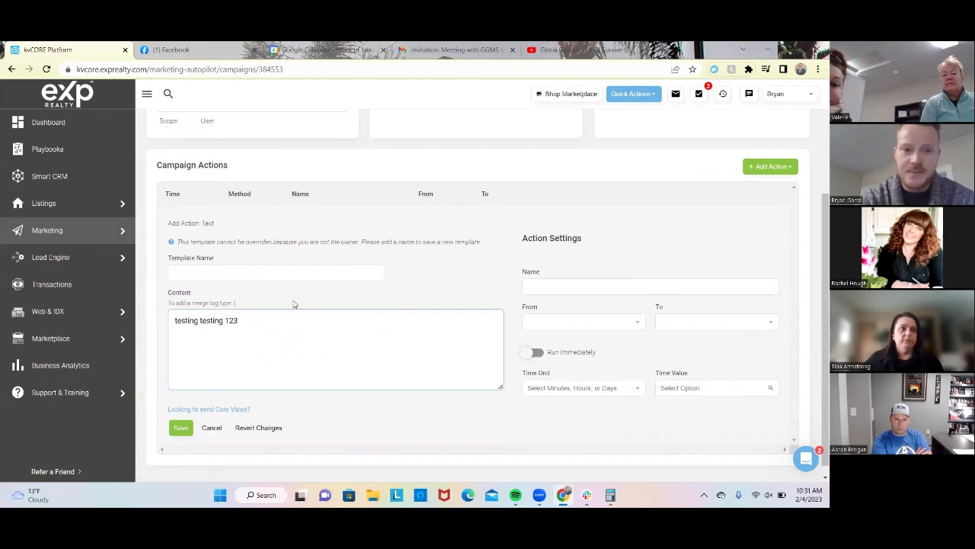
Name the new text template "First Text to New Buyer - Google Lead"
left_click(316, 265)
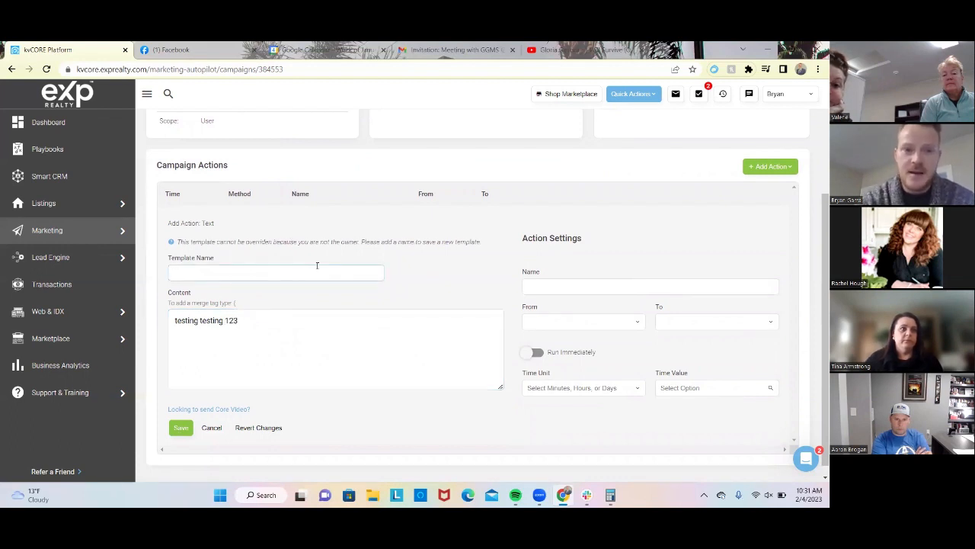
type("ldjf")
key("BackSpace")
key("BackSpace")
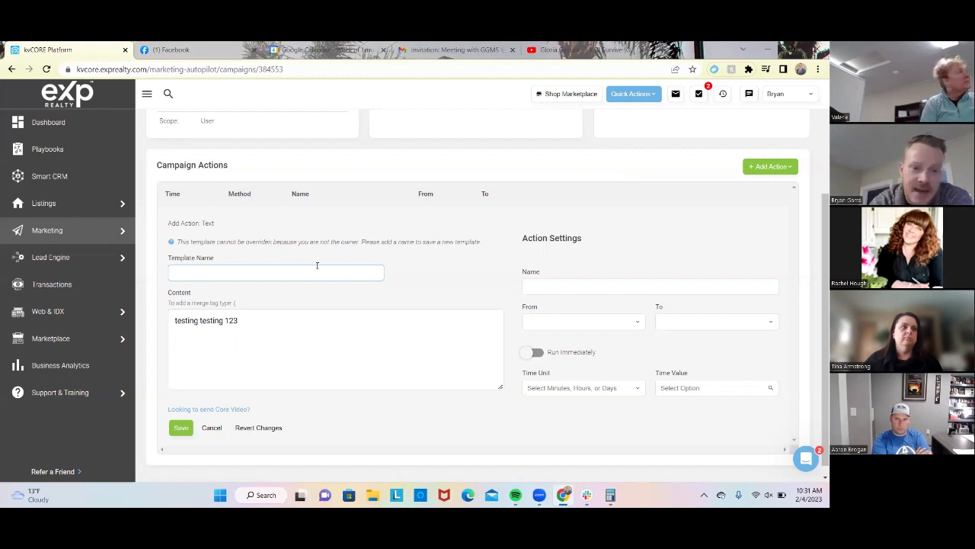
type("Fi")
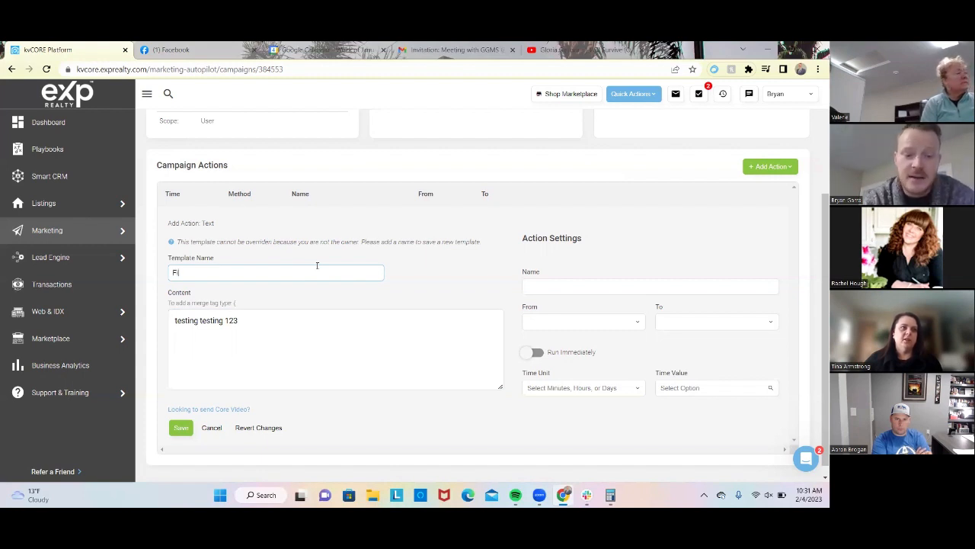
type("rst Text to New Buyer -")
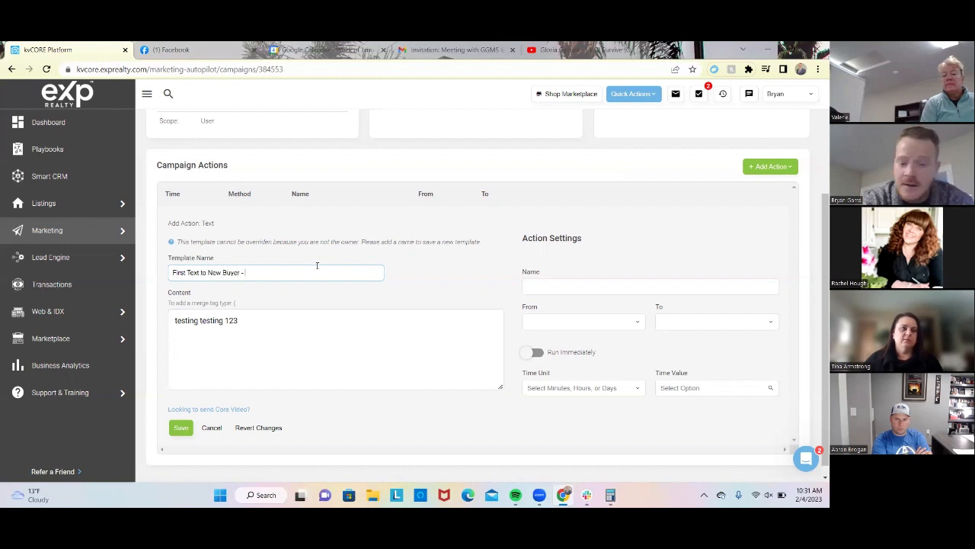
type(" Google Lead")
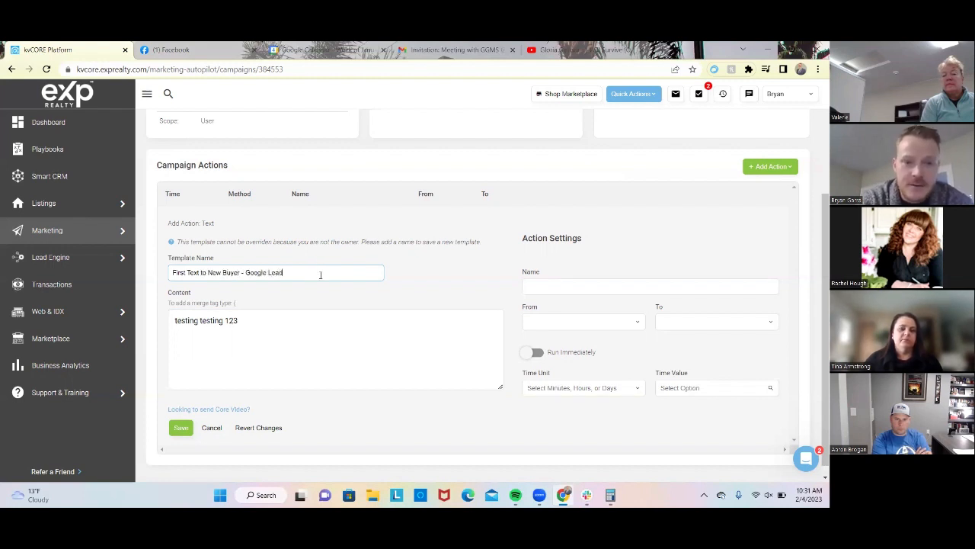
Replace the text message content with "Hey Mr Buyer, saw you chcked out some houses in RF"
left_click(355, 344)
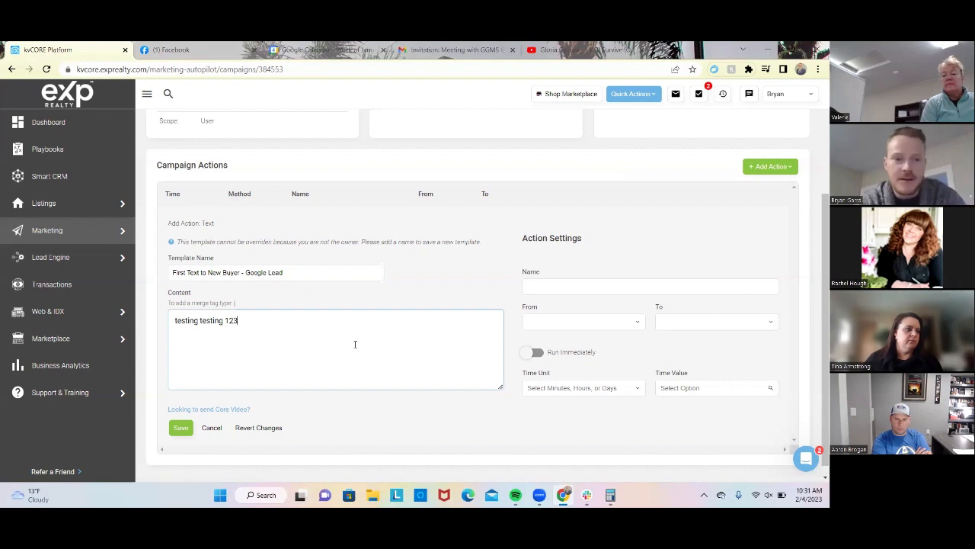
key("ctrl+a")
type("Hey Mr ")
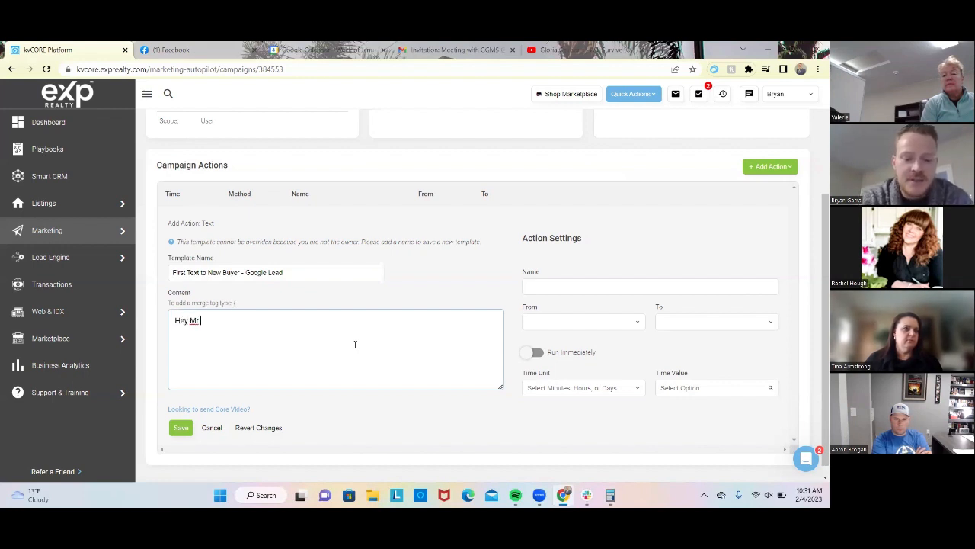
type("Buyer, say ")
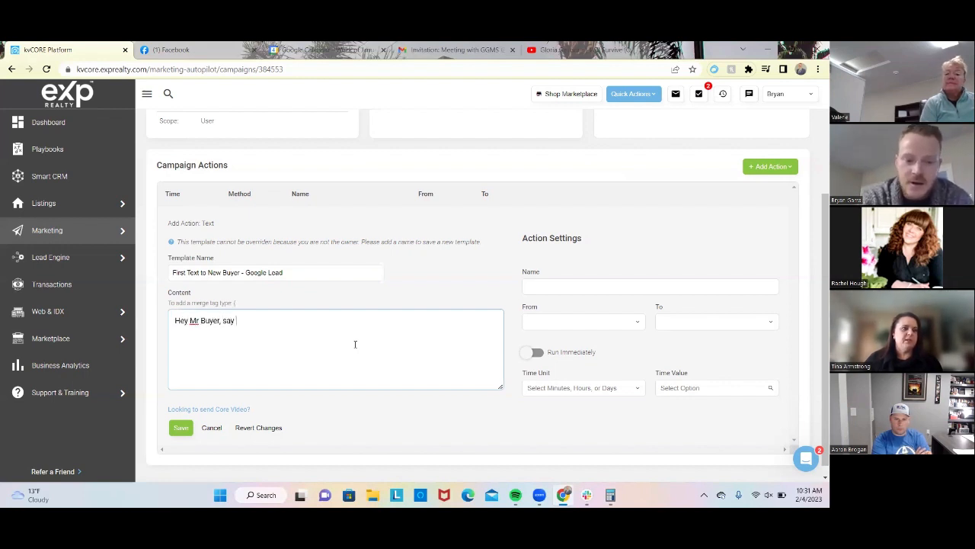
type("y")
key("BackSpace")
key("BackSpace")
key("BackSpace")
type("w you ch")
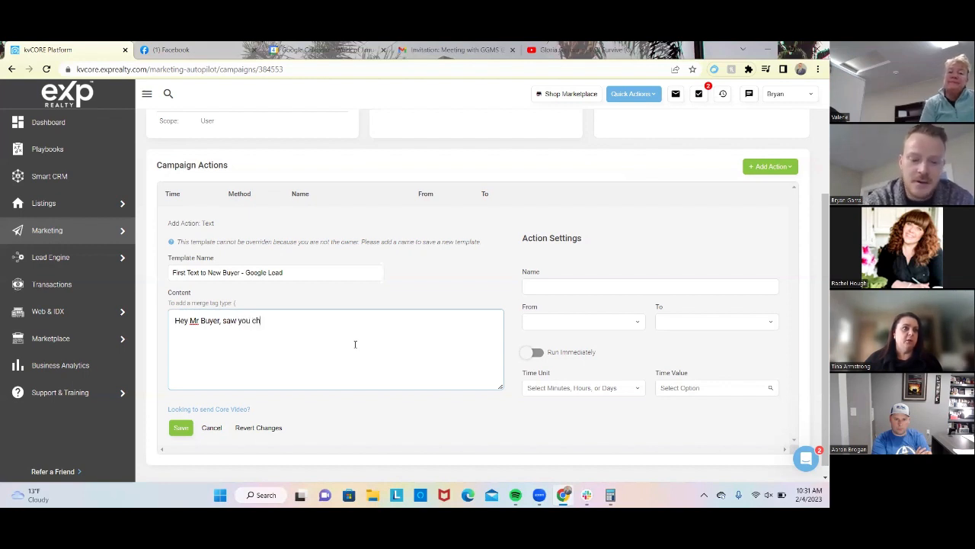
type("cked out some hous")
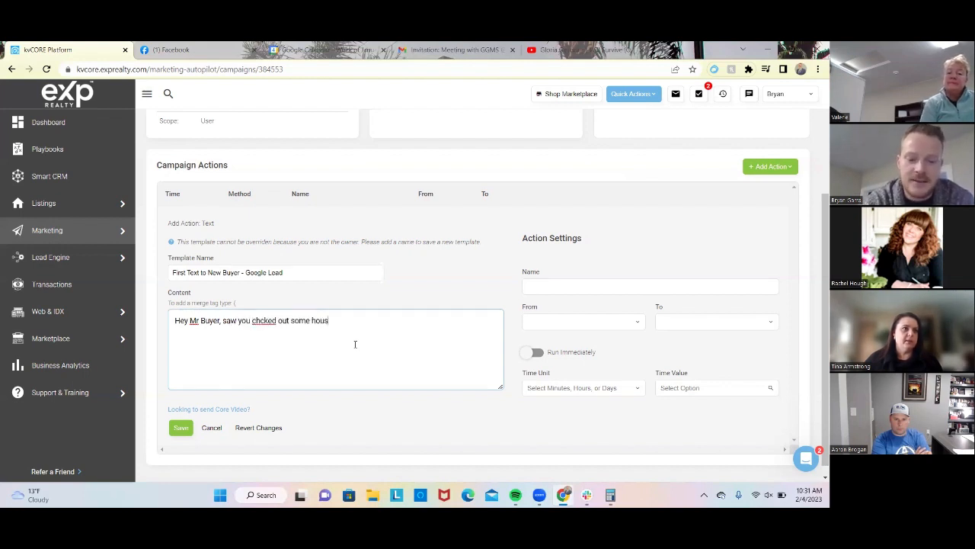
type("es in RF")
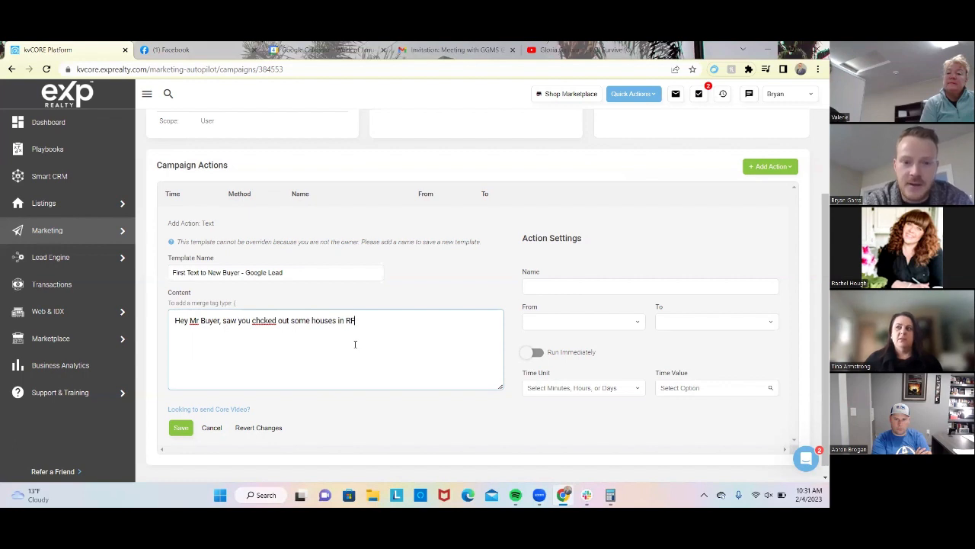
Name the text action "1st text" and set Agent as its sender
left_click(600, 282)
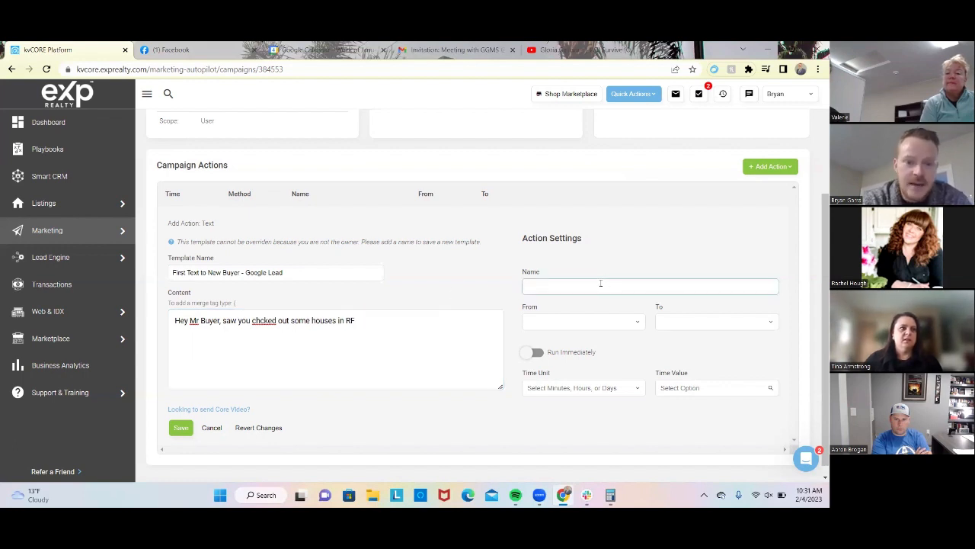
type("ts")
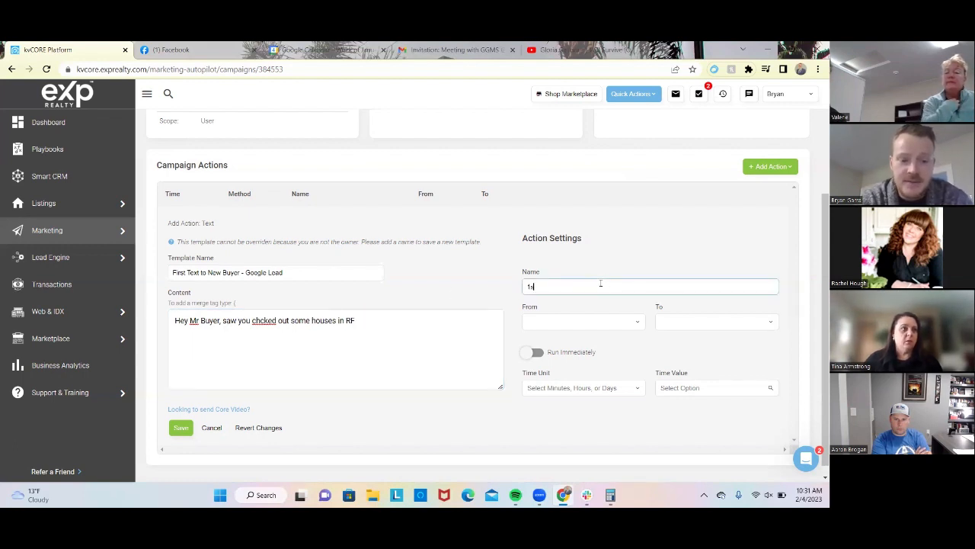
type("t tes")
type("t")
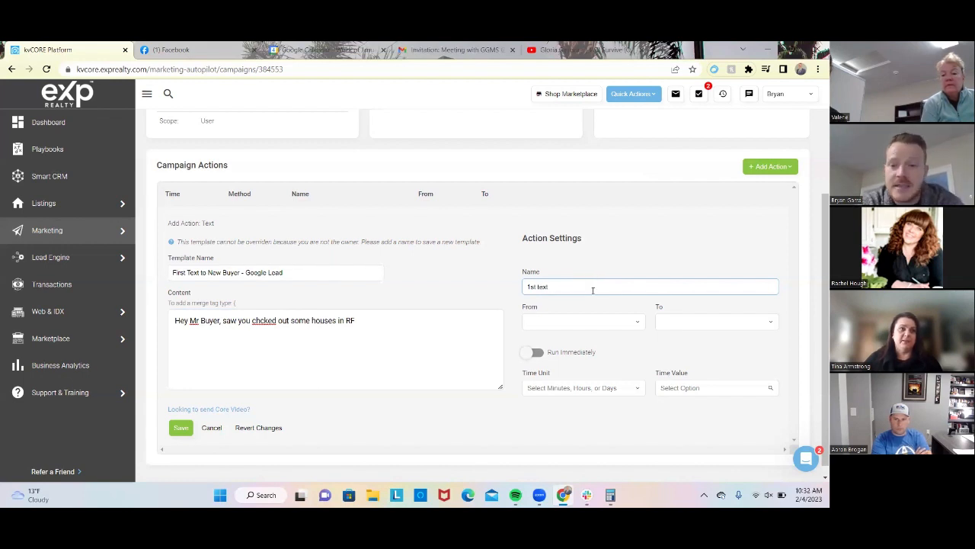
left_click(603, 321)
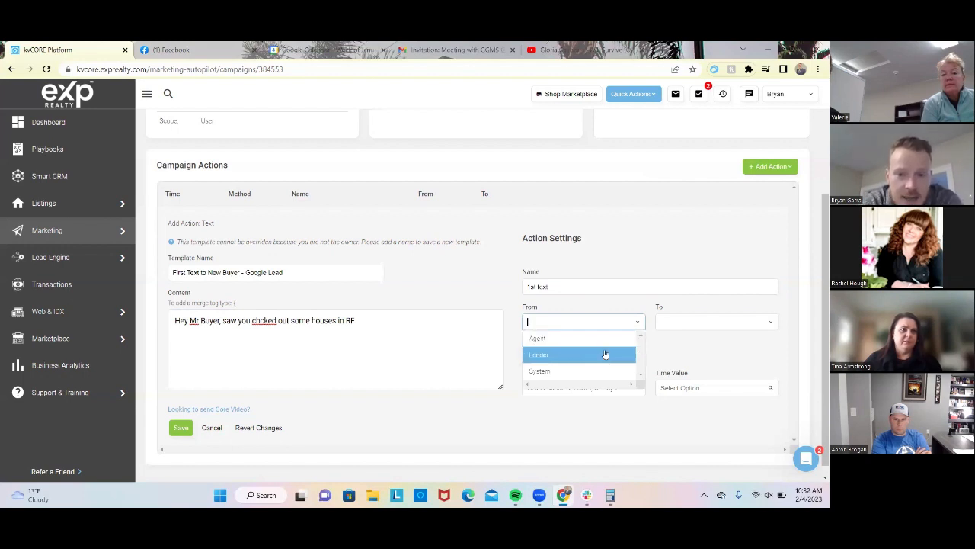
scroll(605, 338, "down", 1)
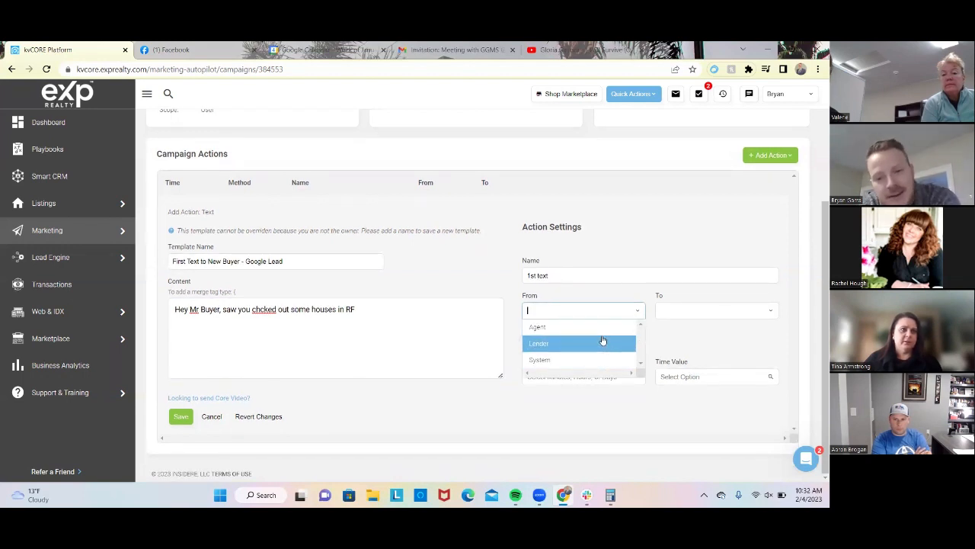
left_click(615, 327)
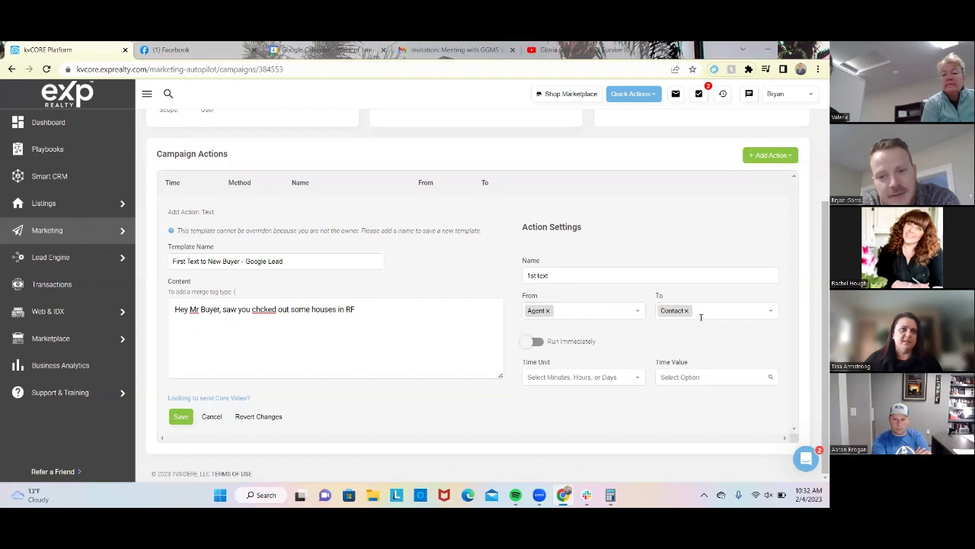
Try Lender and System as the text action's sender before setting it back to Agent
left_click(593, 323)
left_click(584, 346)
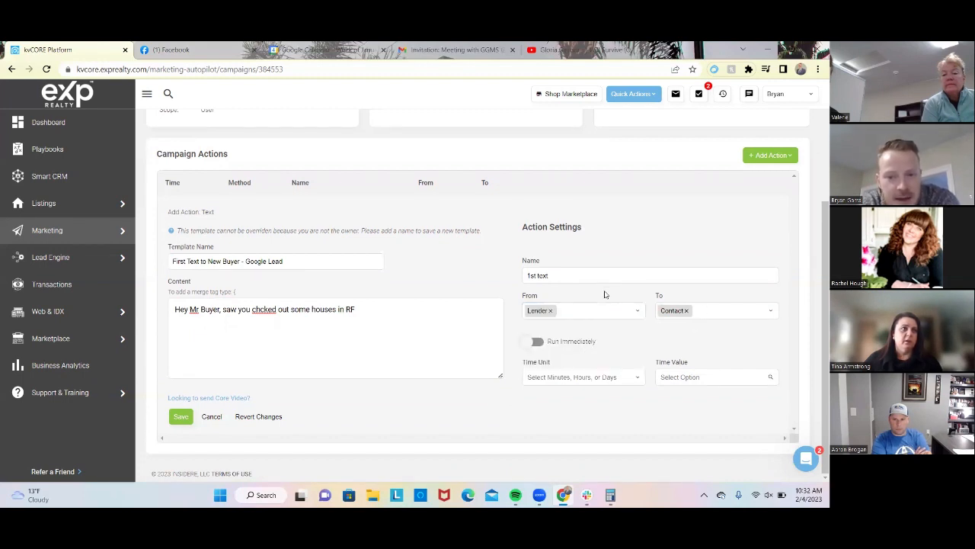
left_click(594, 310)
left_click(577, 359)
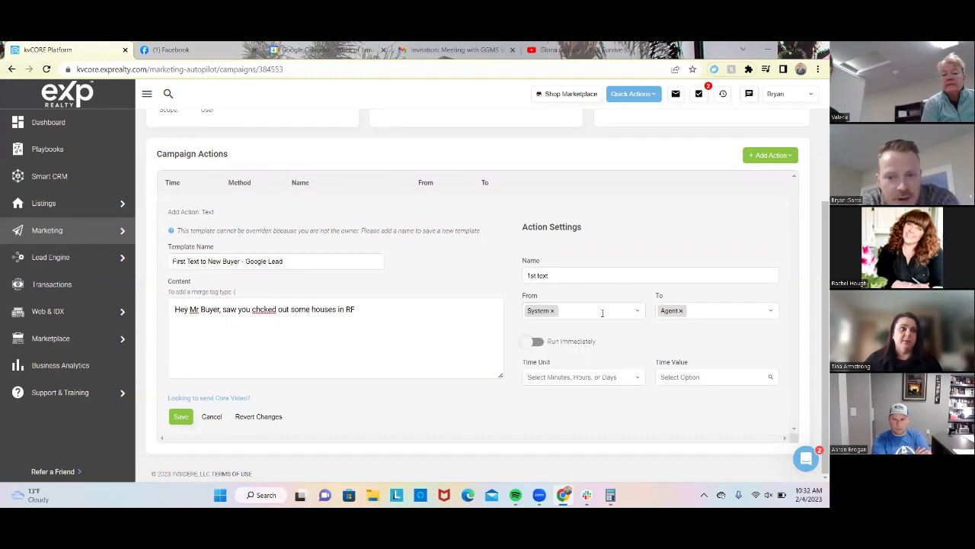
left_click(602, 311)
left_click(595, 332)
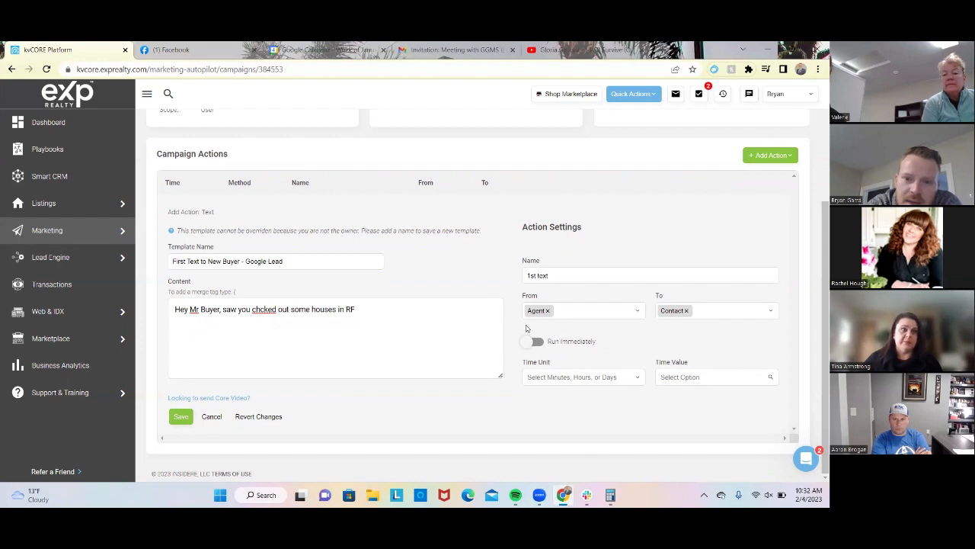
Schedule the text action at 3 minutes and save it to the campaign
left_click(561, 377)
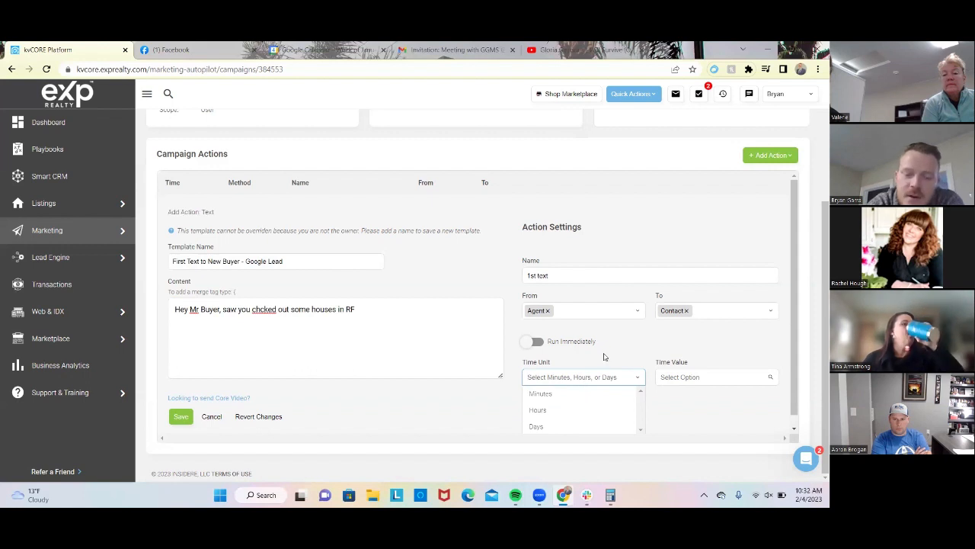
left_click(539, 357)
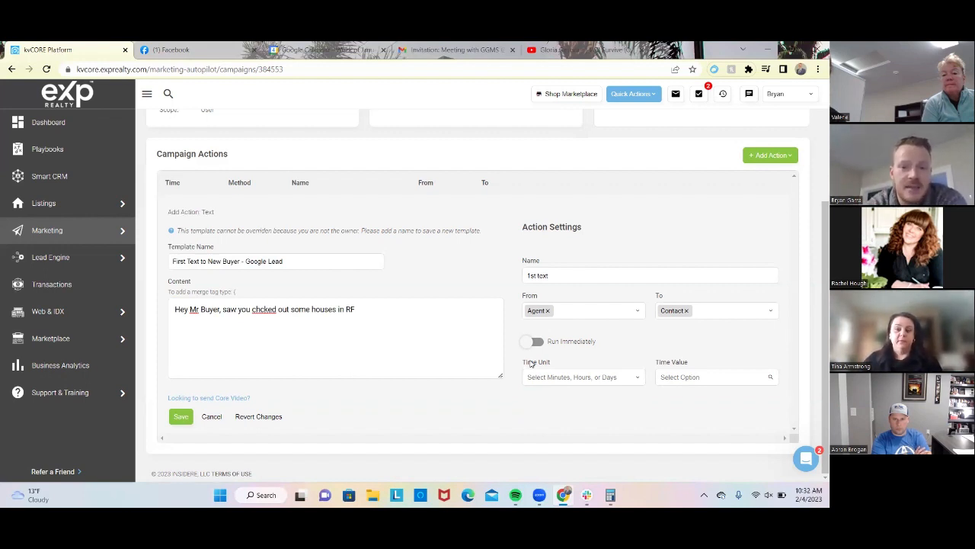
left_click(565, 376)
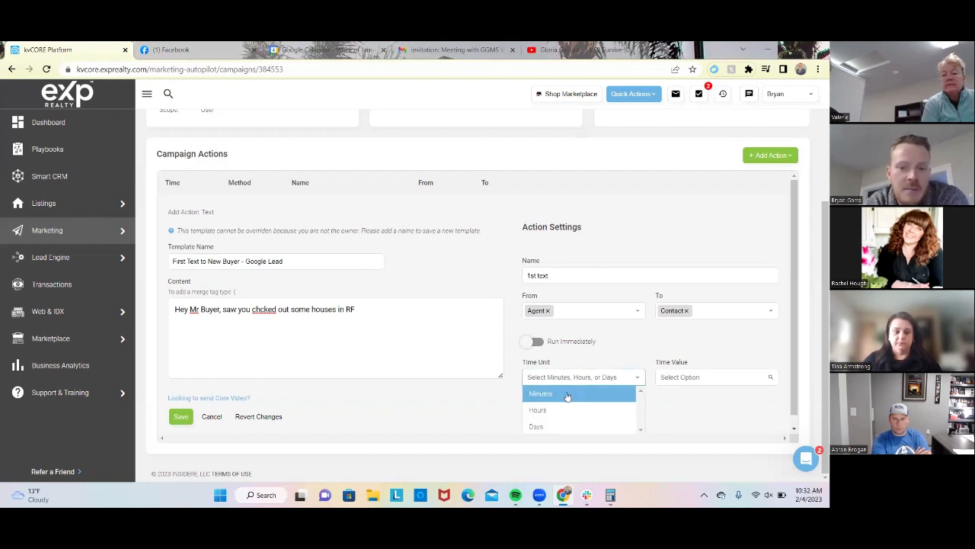
left_click(568, 394)
left_click(710, 375)
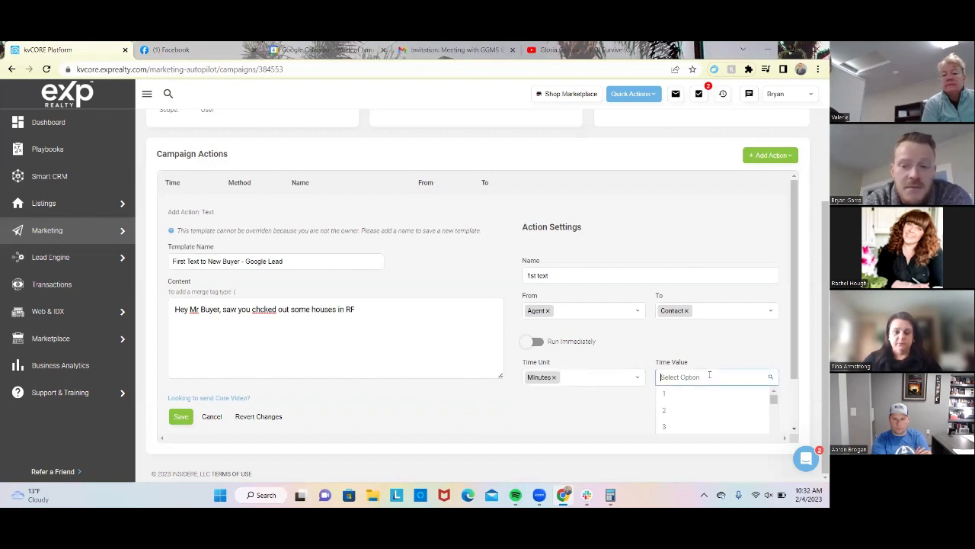
type("3")
key("Return")
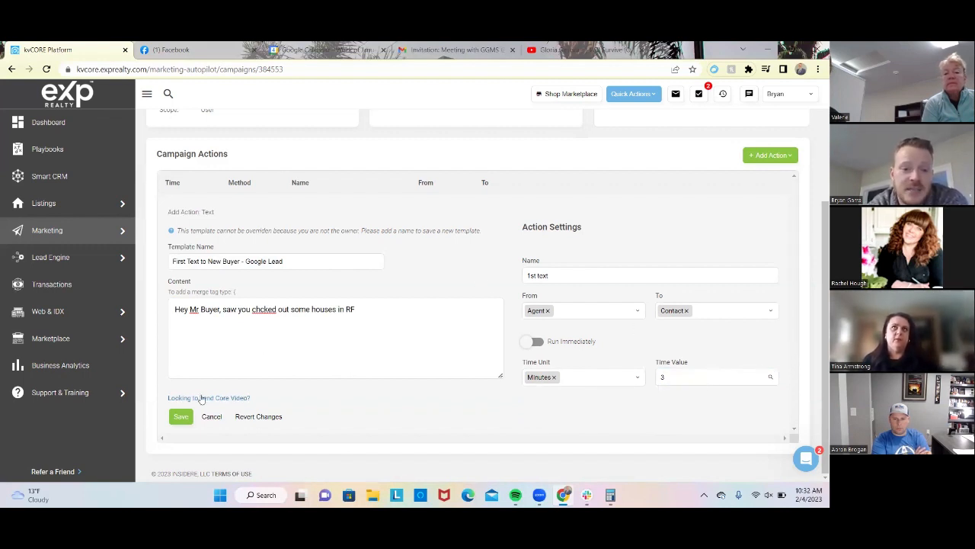
left_click(176, 417)
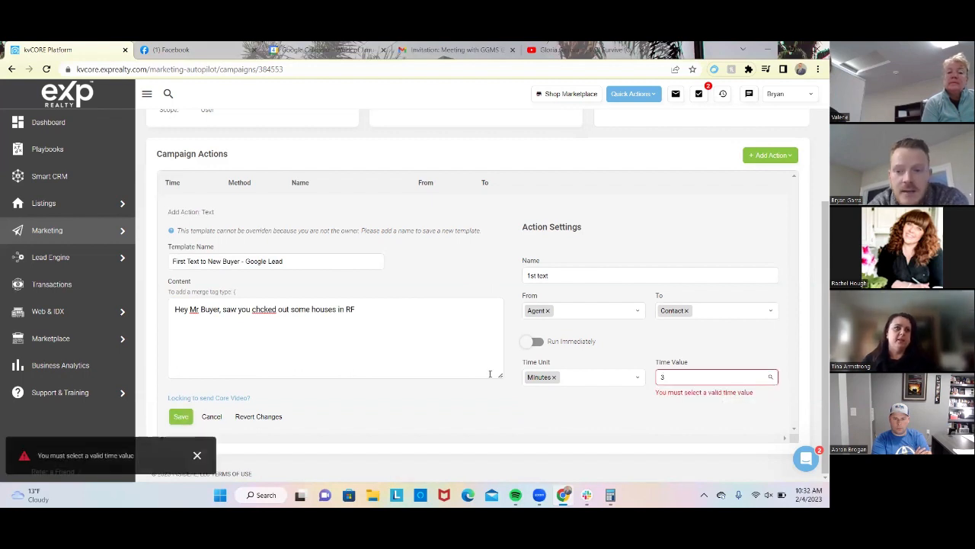
left_click(660, 377)
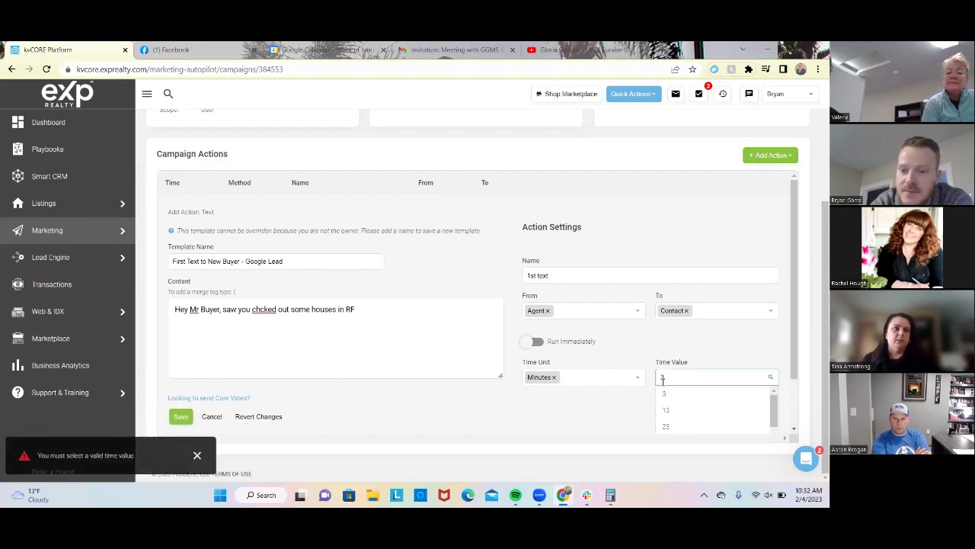
left_click(674, 394)
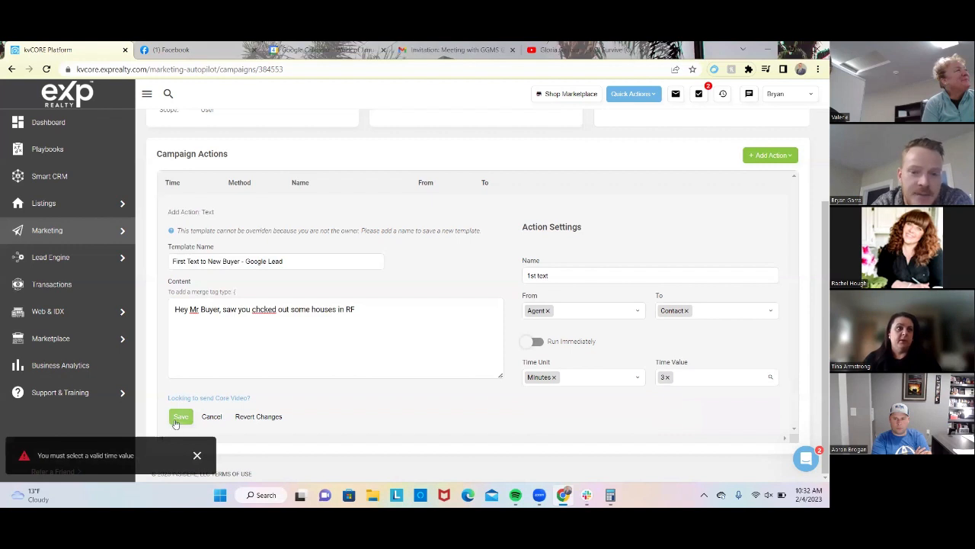
left_click(179, 418)
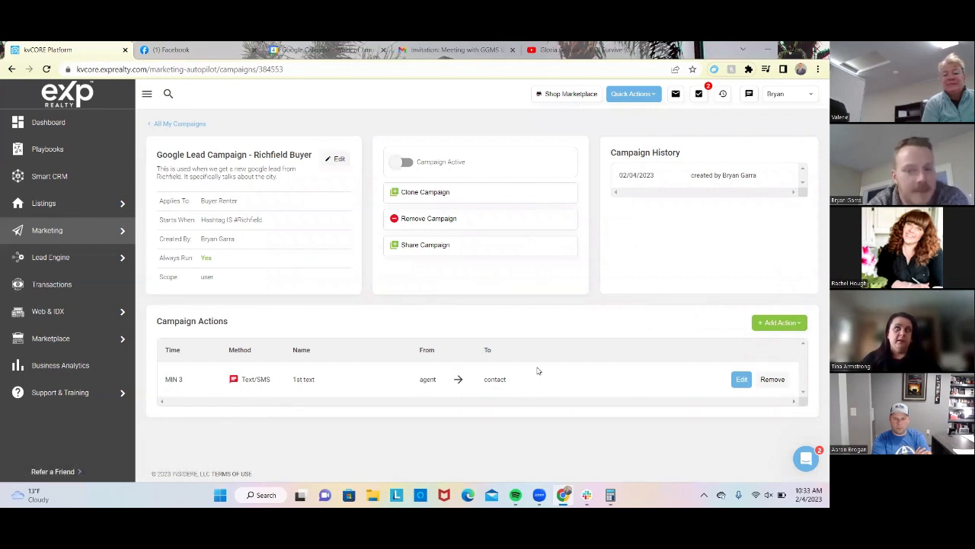
Examine the list of incomplete tasks and close it again
left_click(763, 322)
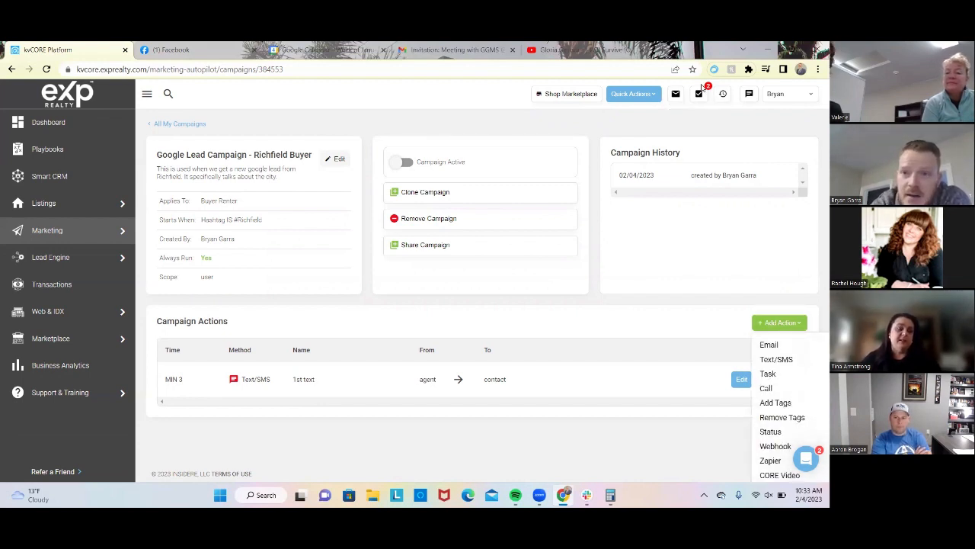
left_click(705, 114)
left_click(701, 100)
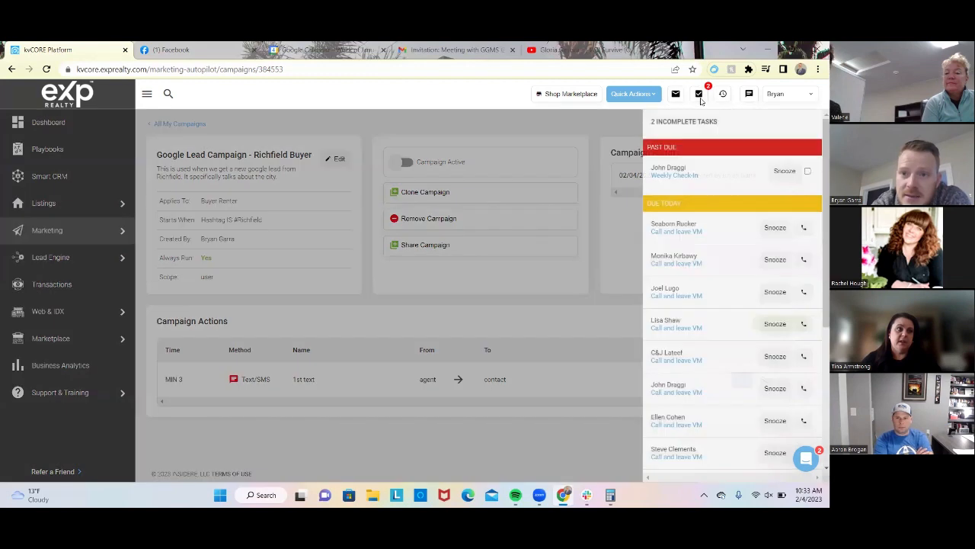
left_click(701, 99)
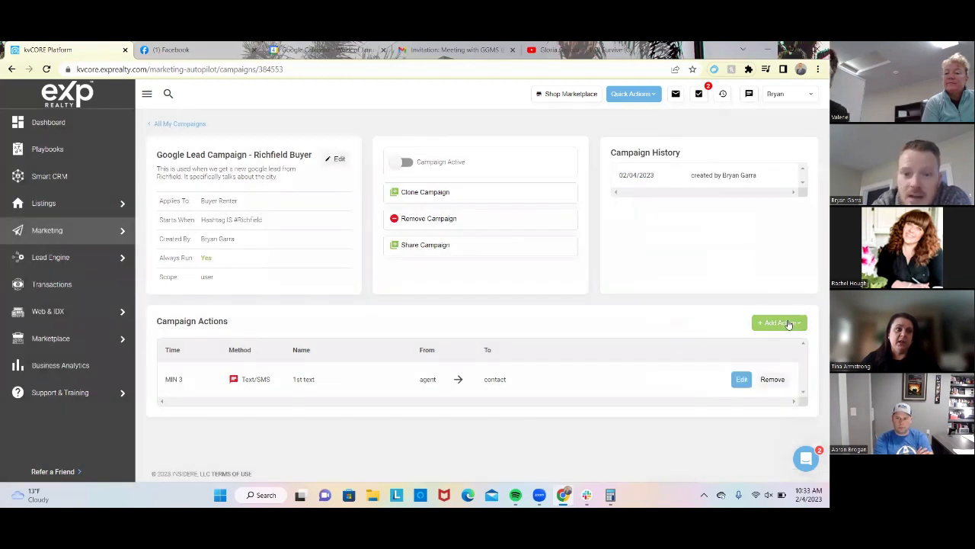
Add a Task action to the campaign and load the "Buyer first interaction" template into it
left_click(780, 322)
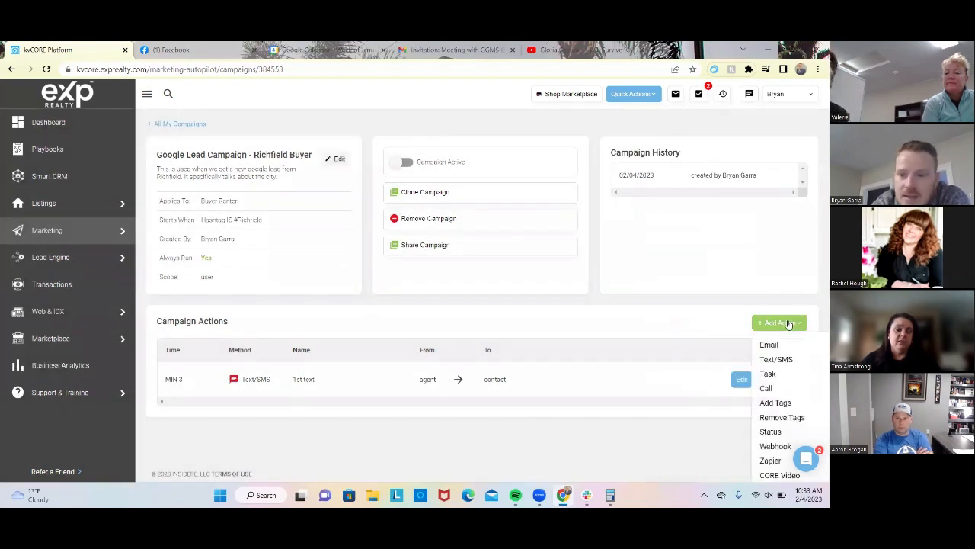
left_click(781, 379)
scroll(311, 327, "down", 3)
left_click(312, 328)
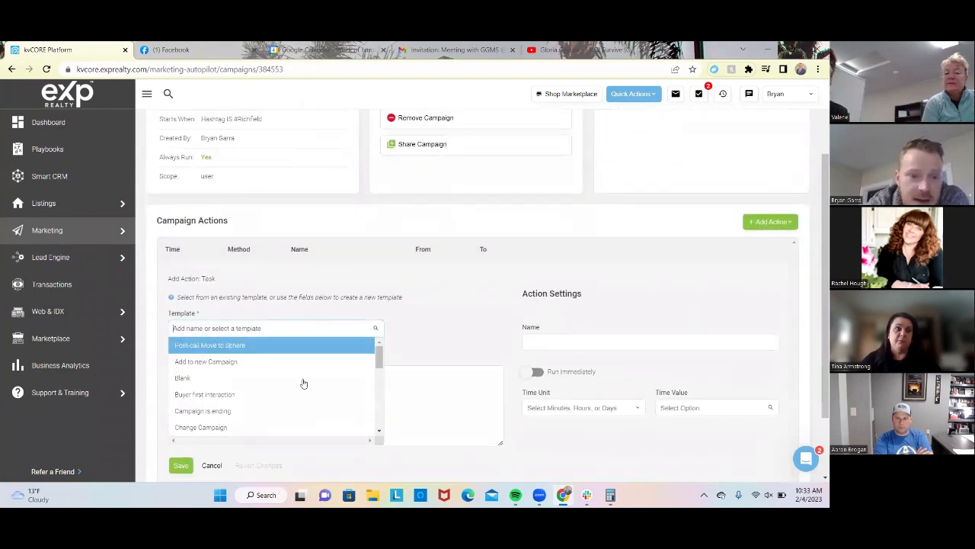
scroll(302, 385, "down", 5)
scroll(302, 391, "down", 5)
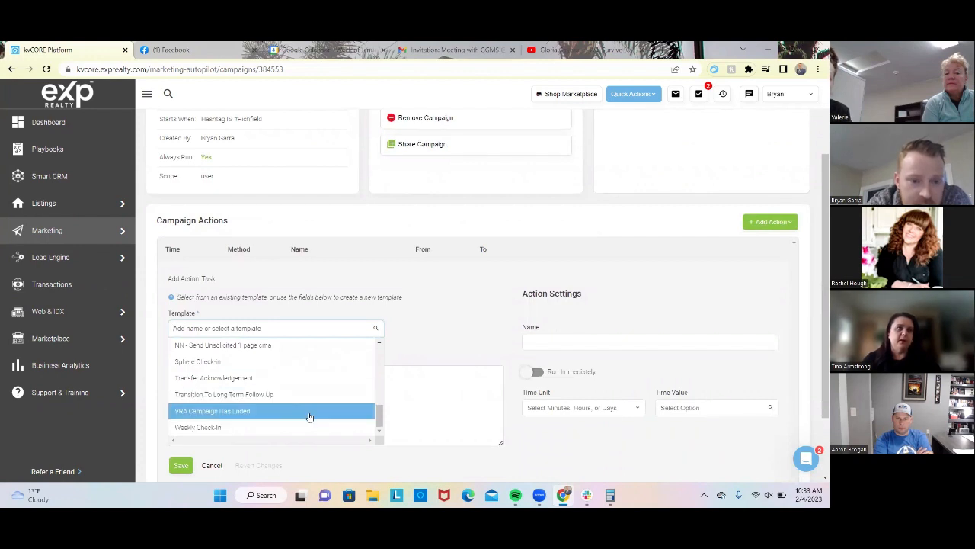
scroll(319, 374, "up", 2)
scroll(319, 374, "up", 5)
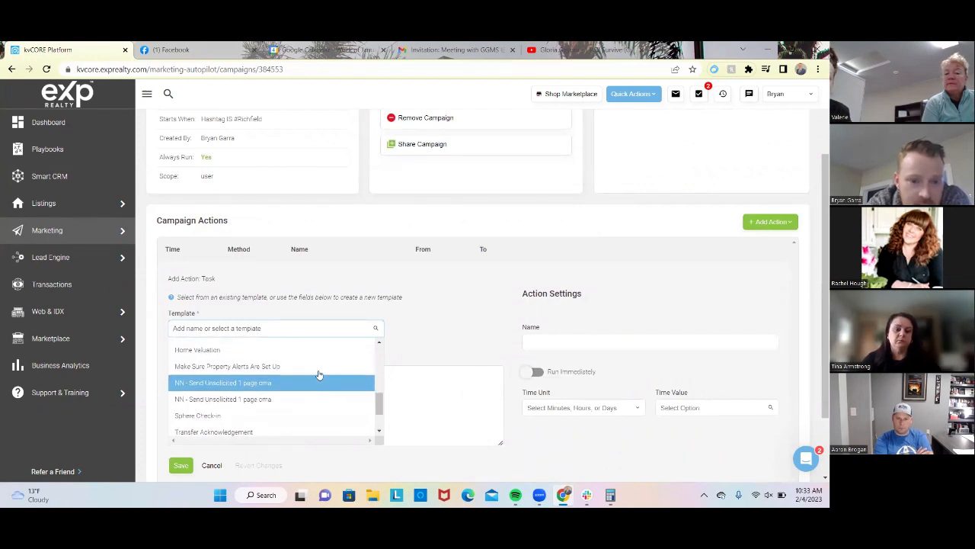
scroll(320, 374, "up", 4)
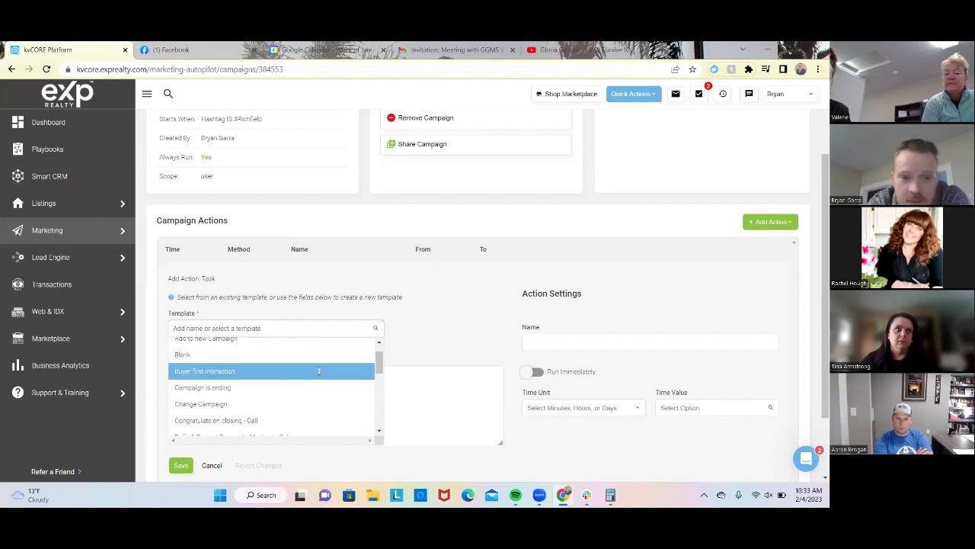
left_click(319, 373)
left_click(361, 382)
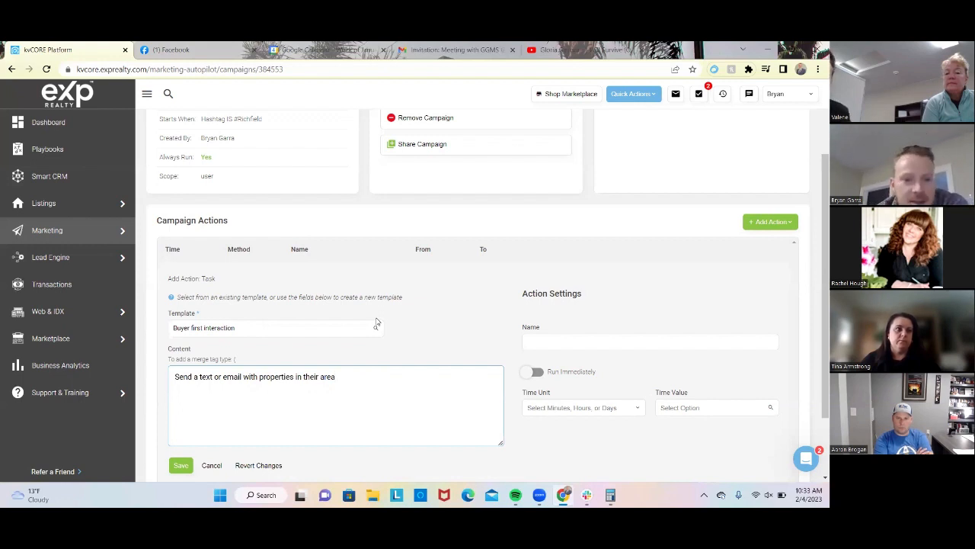
Name the task action "Send The Prospect Some Properties"
left_click(613, 342)
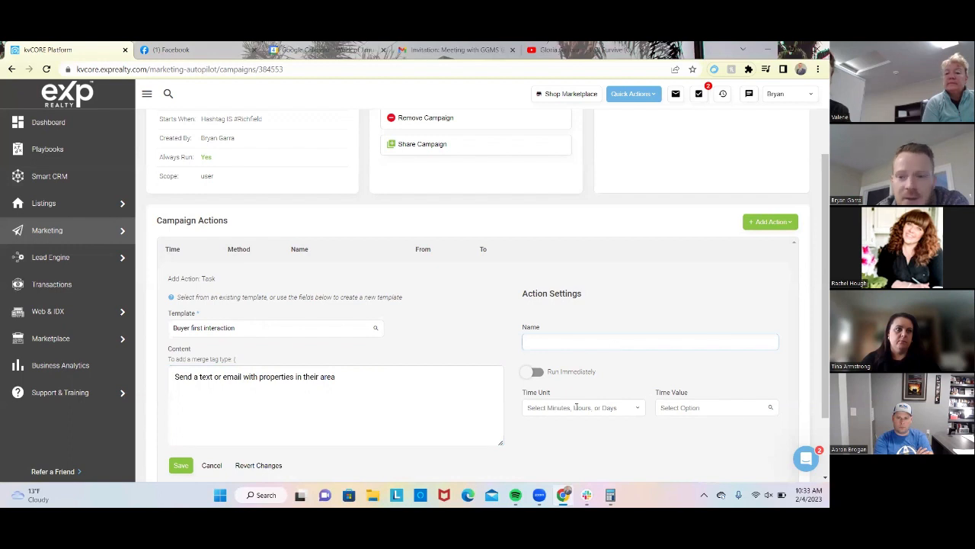
scroll(577, 407, "down", 2)
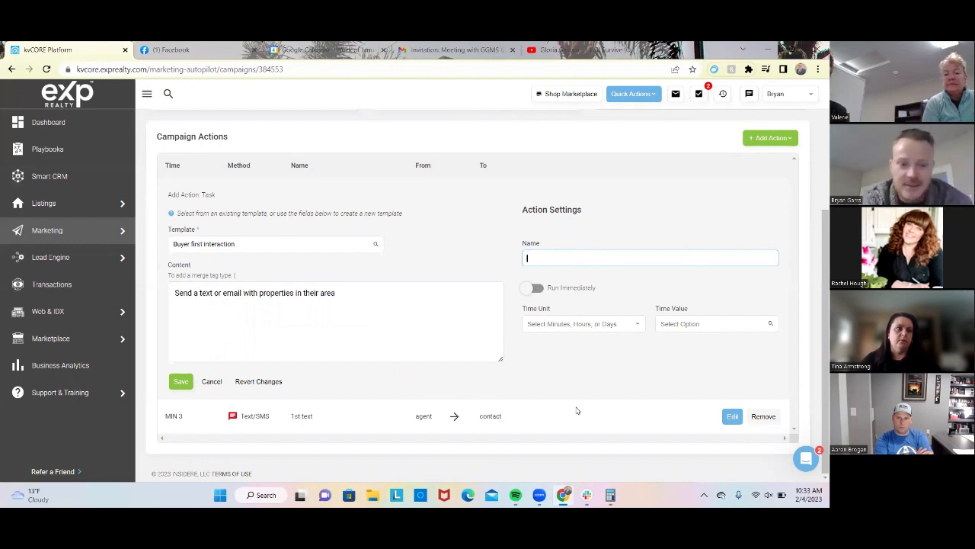
type("Sen")
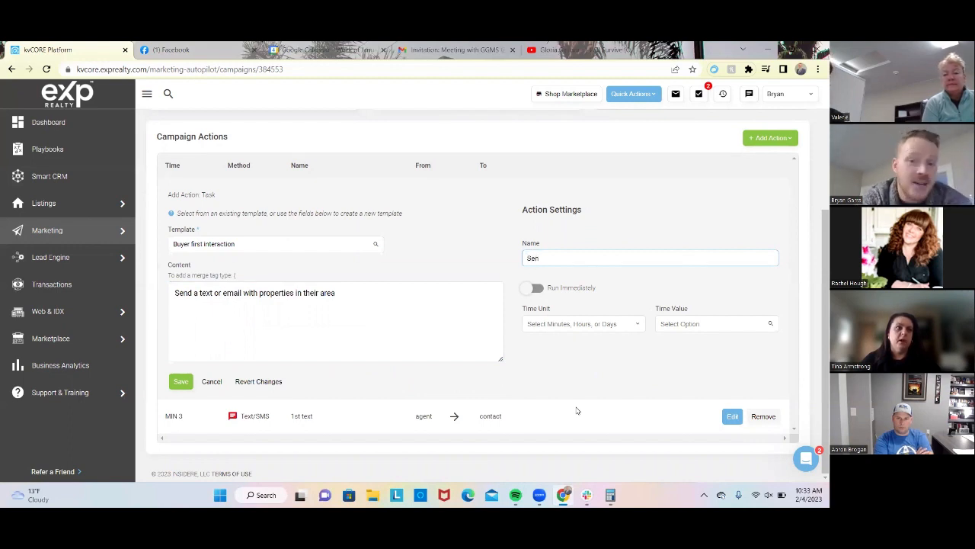
type("d The Pro")
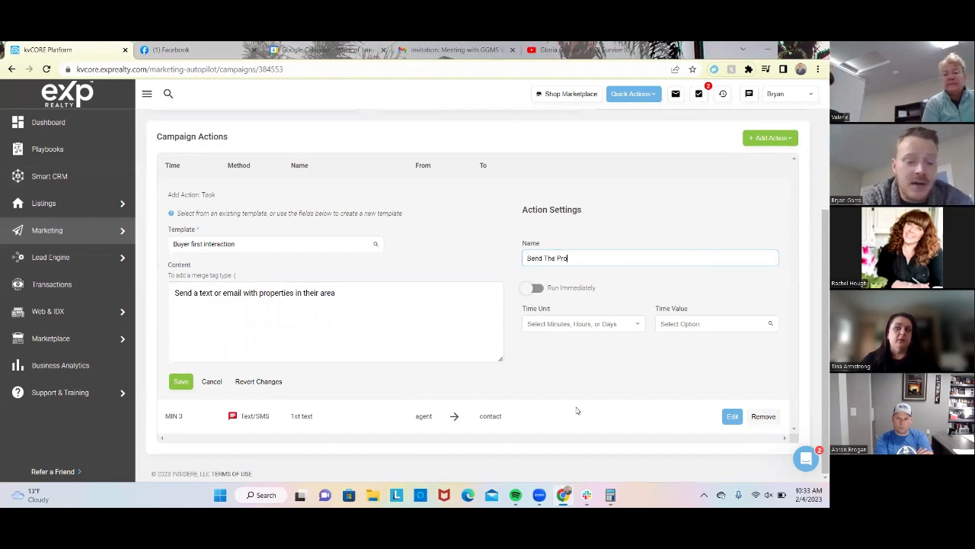
type("spect Some Pl")
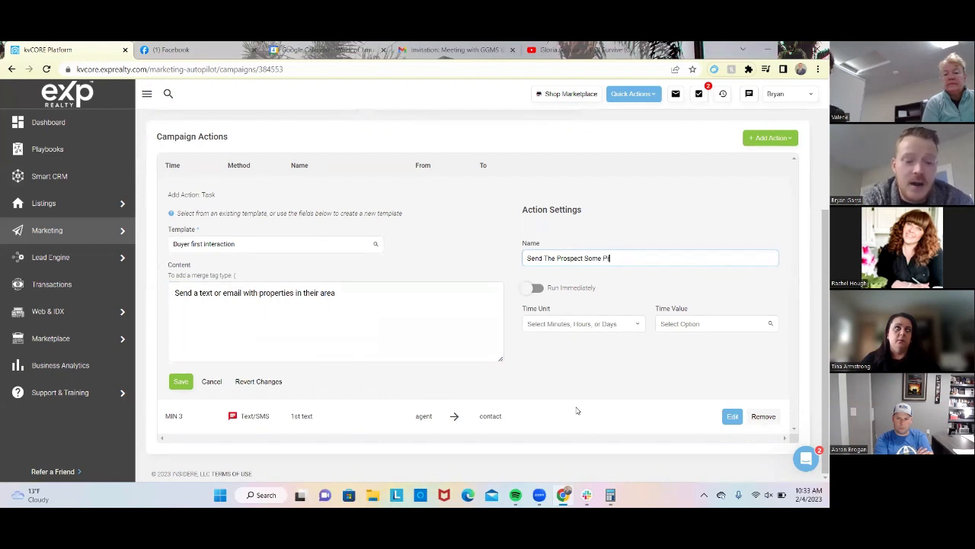
key("BackSpace")
type("roperties")
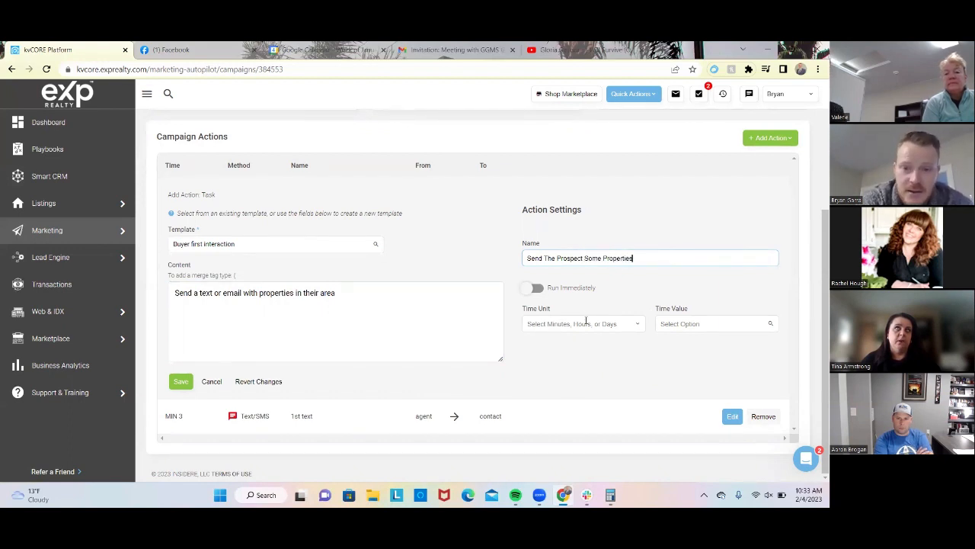
Schedule the task action at 2 days and save it to the campaign
left_click(585, 323)
left_click(581, 373)
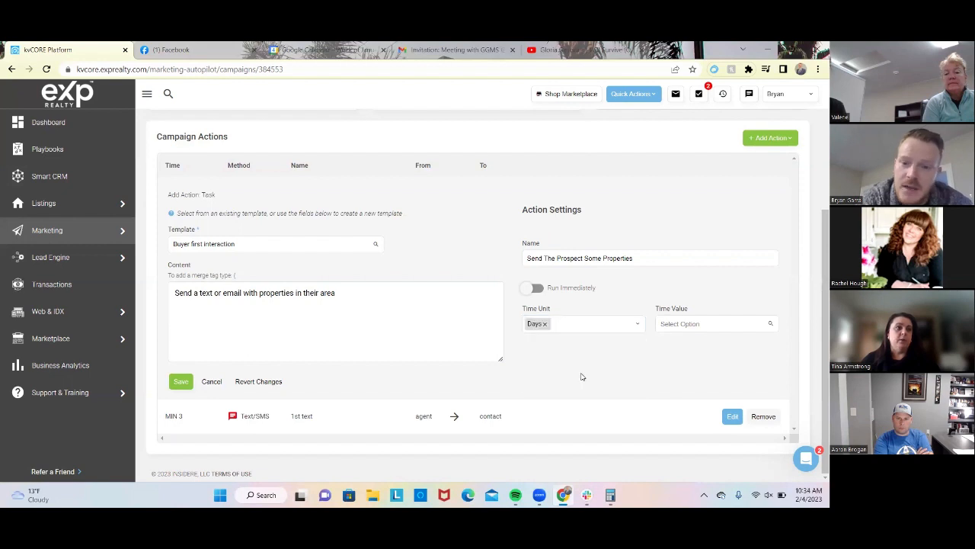
left_click(716, 323)
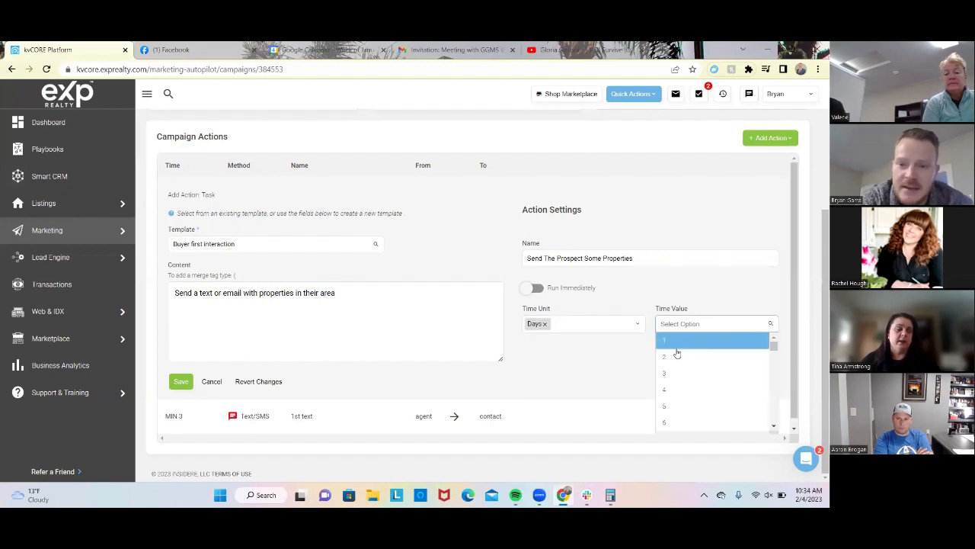
left_click(674, 357)
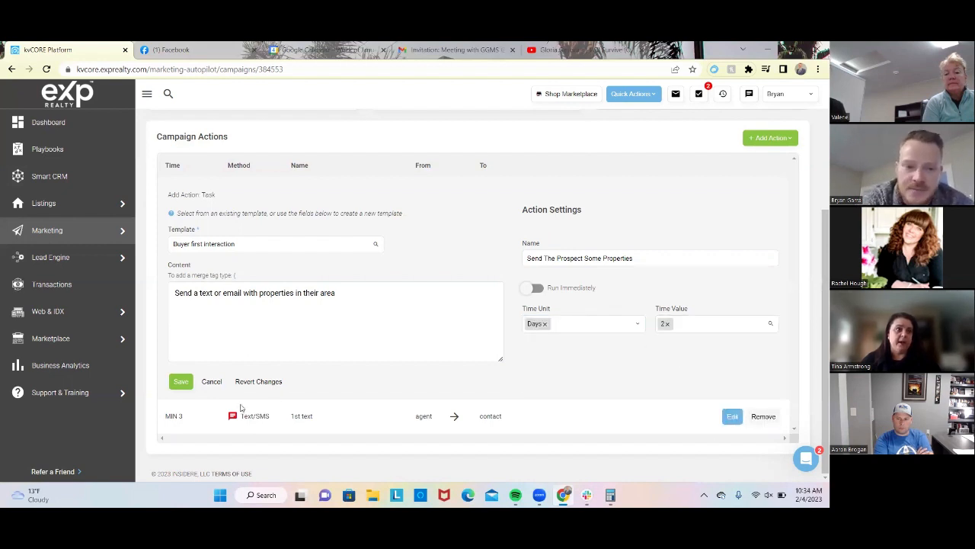
left_click(178, 384)
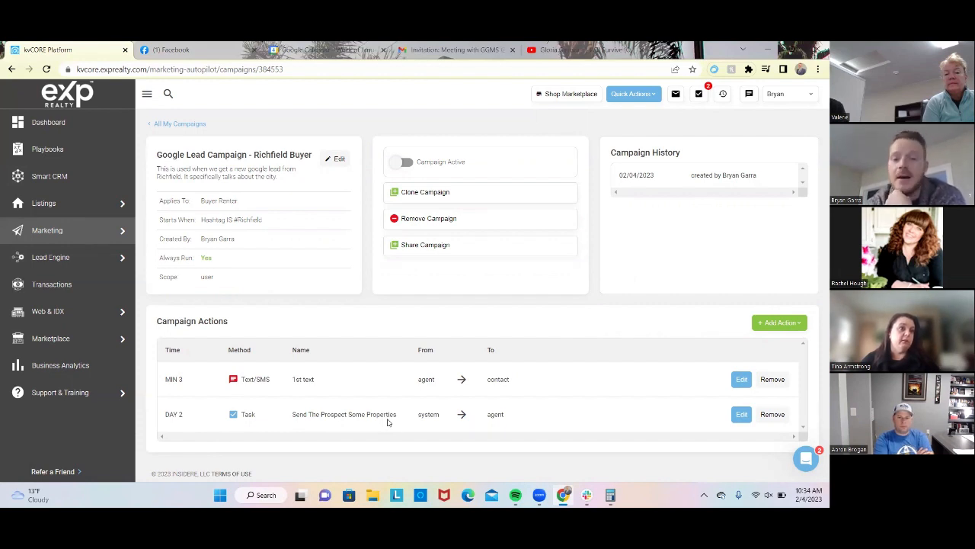
Add a Call action to the campaign
left_click(772, 325)
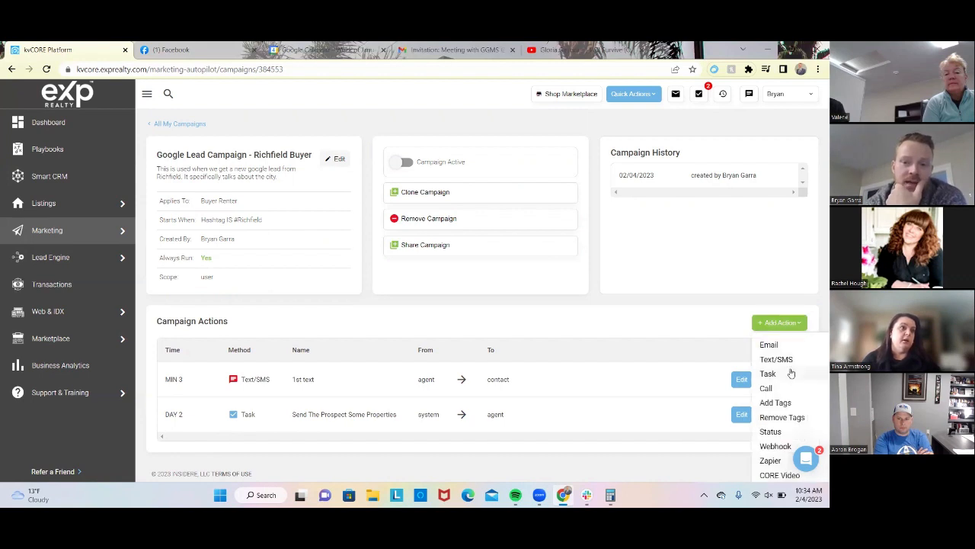
left_click(790, 392)
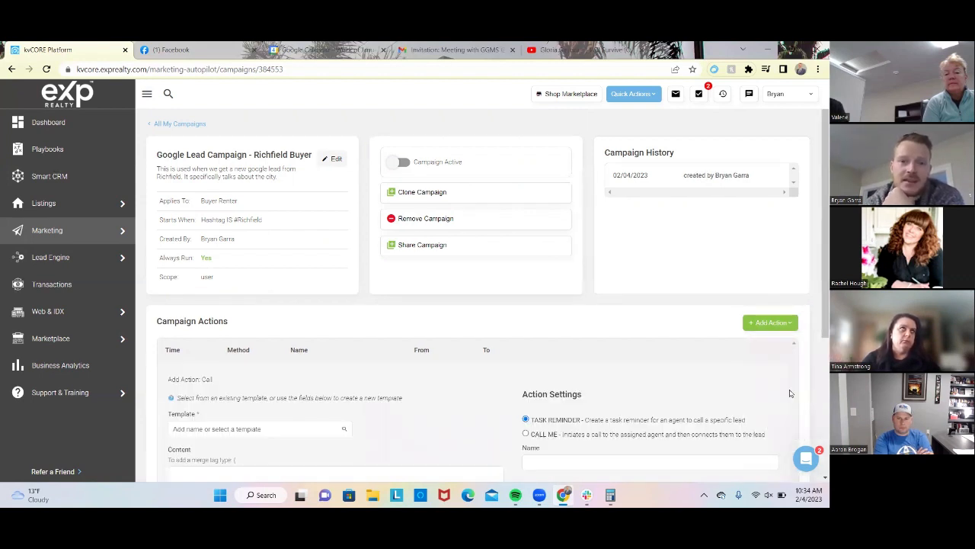
scroll(791, 393, "down", 2)
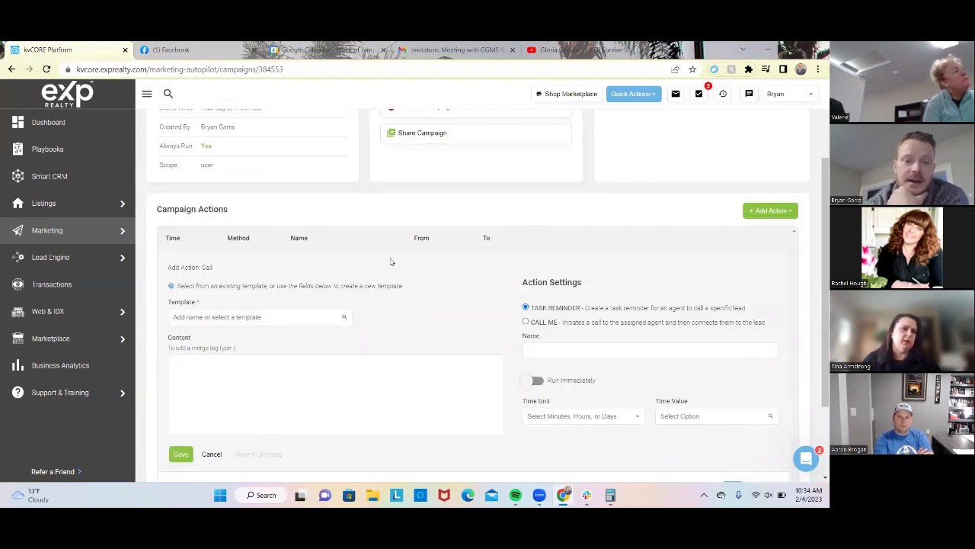
Try the Call Me option with 3 new lead calls, and switch the call action back to Task Reminder
left_click(528, 323)
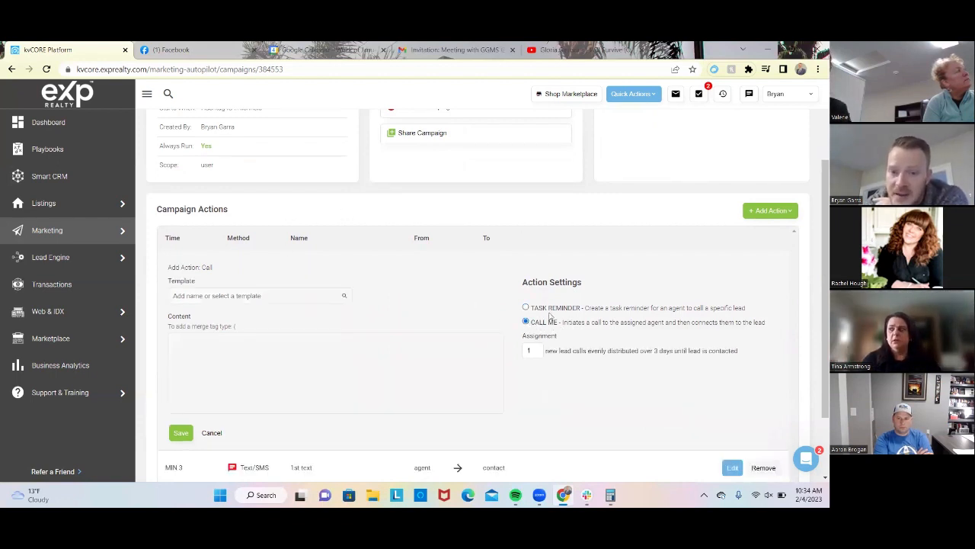
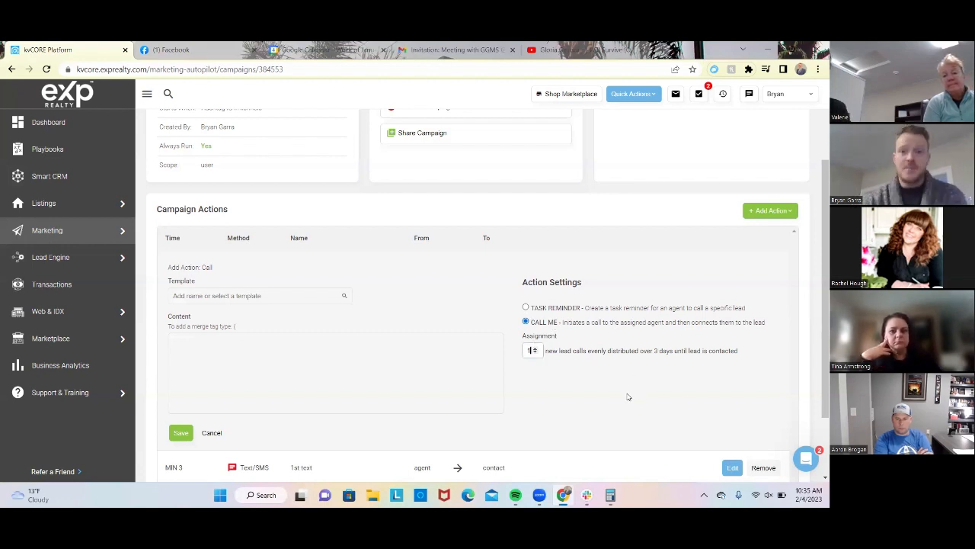
key("BackSpace")
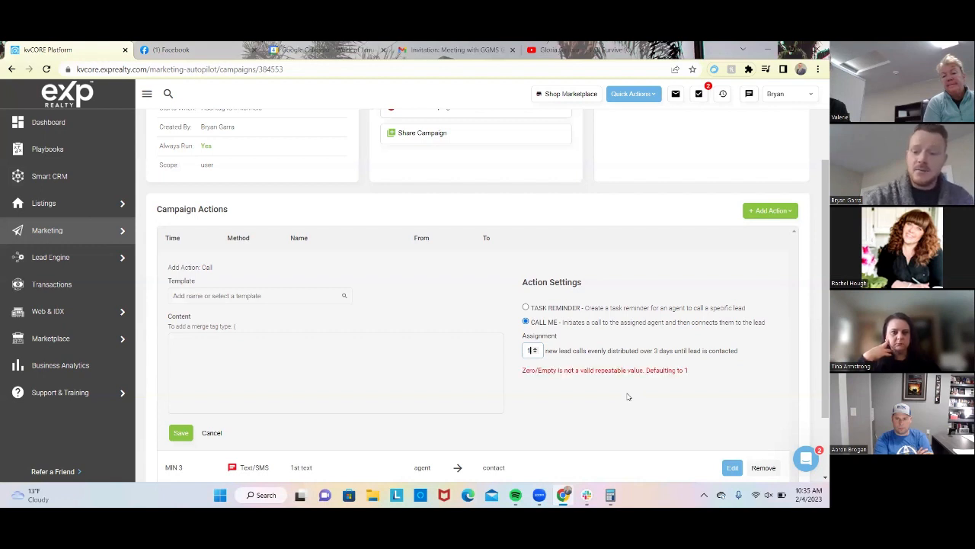
type("3")
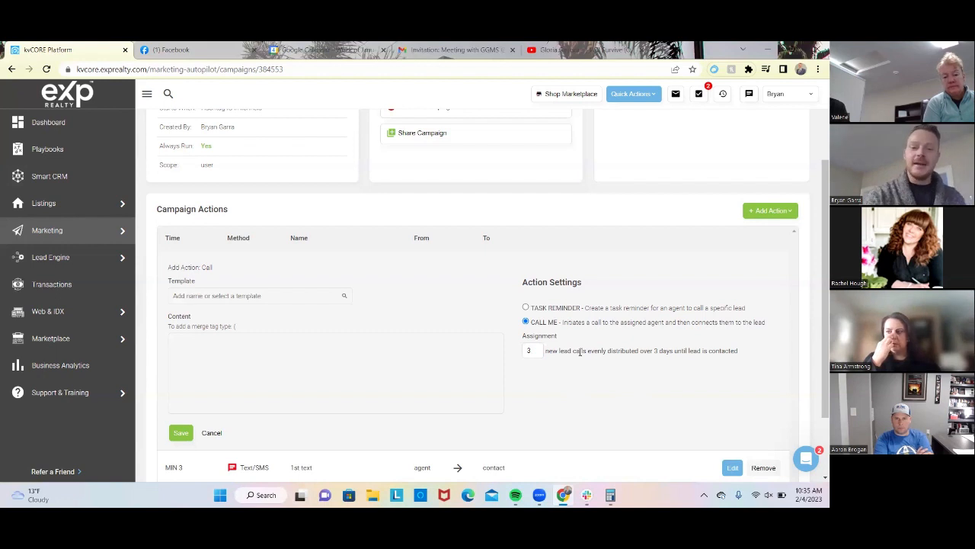
left_click(526, 308)
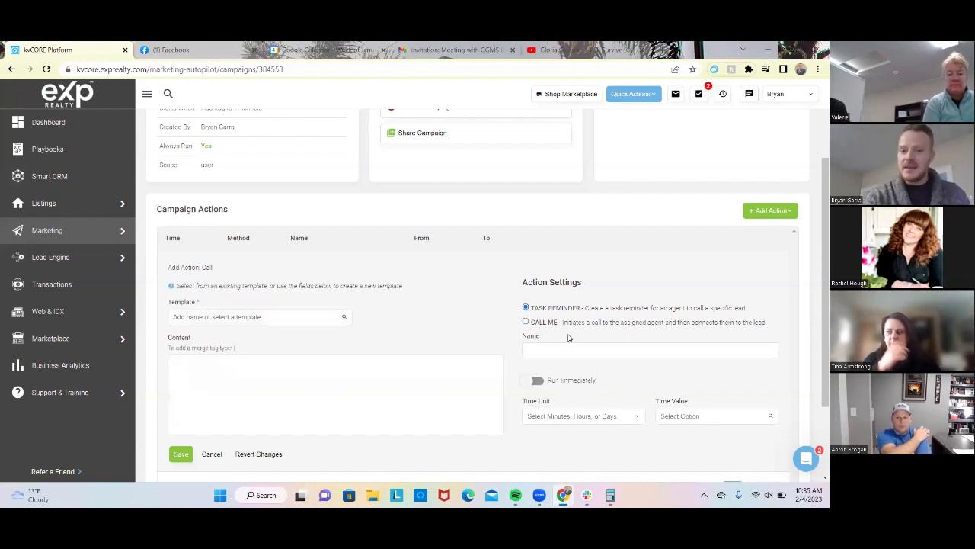
Check the call reminders in the list of incomplete tasks and close the list
left_click(699, 93)
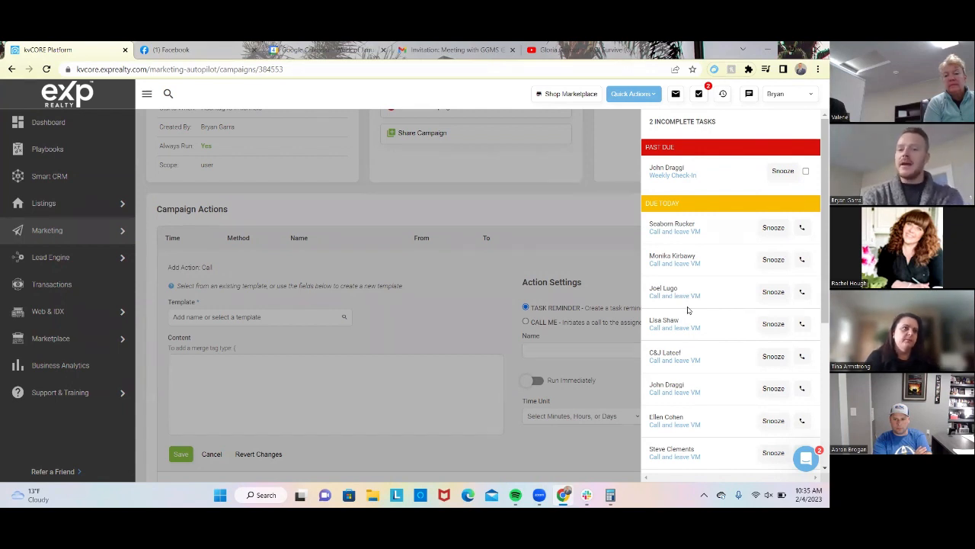
left_click(616, 244)
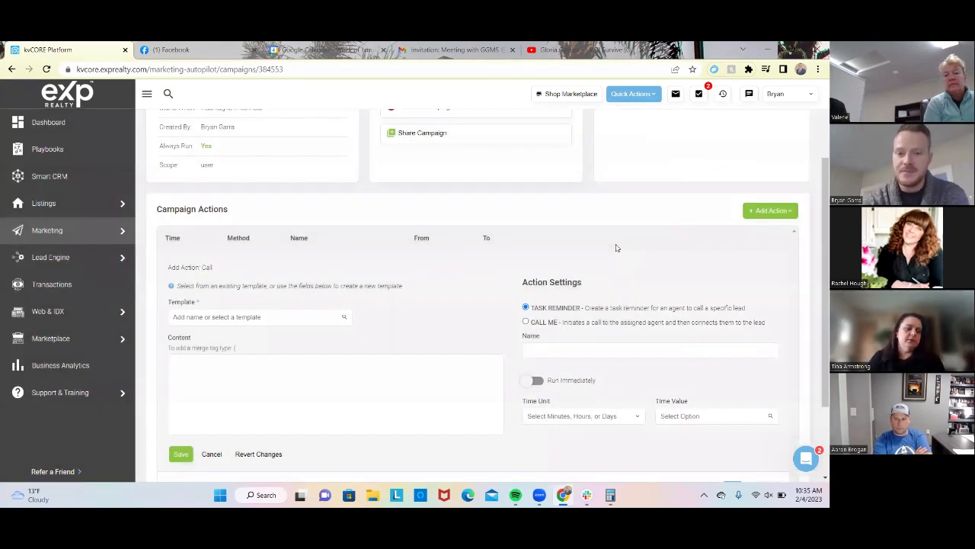
Name the call action "Call and shoot the shit" and copy the same text into its content
left_click(586, 347)
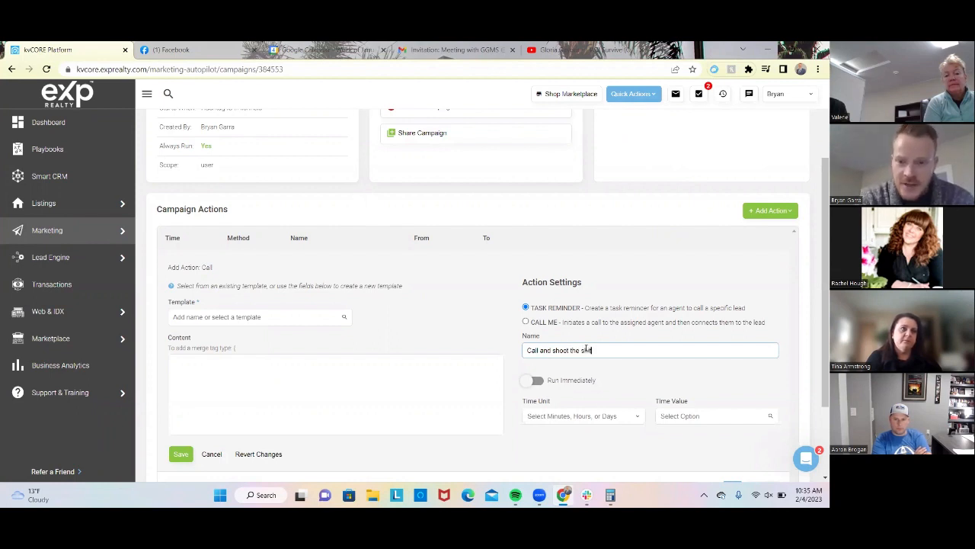
left_click(368, 398)
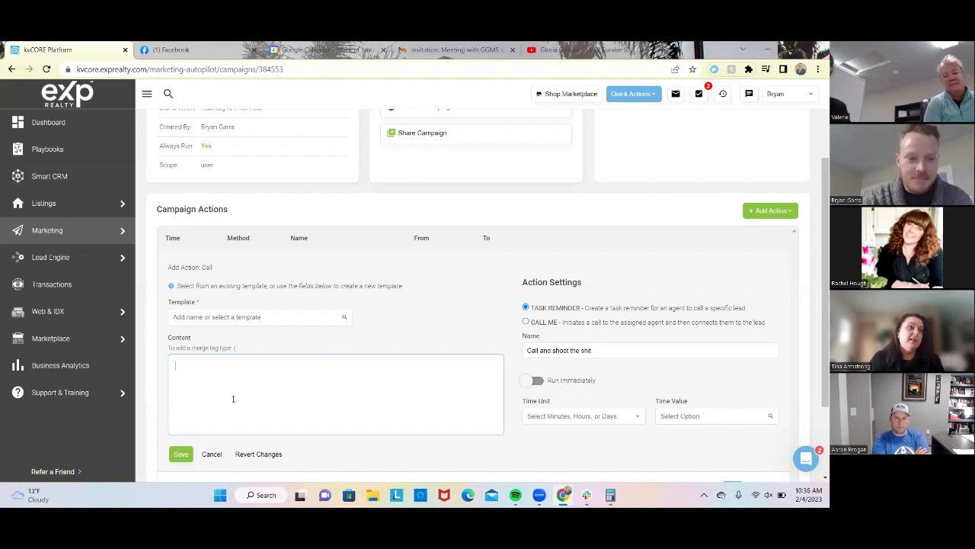
left_click(619, 352)
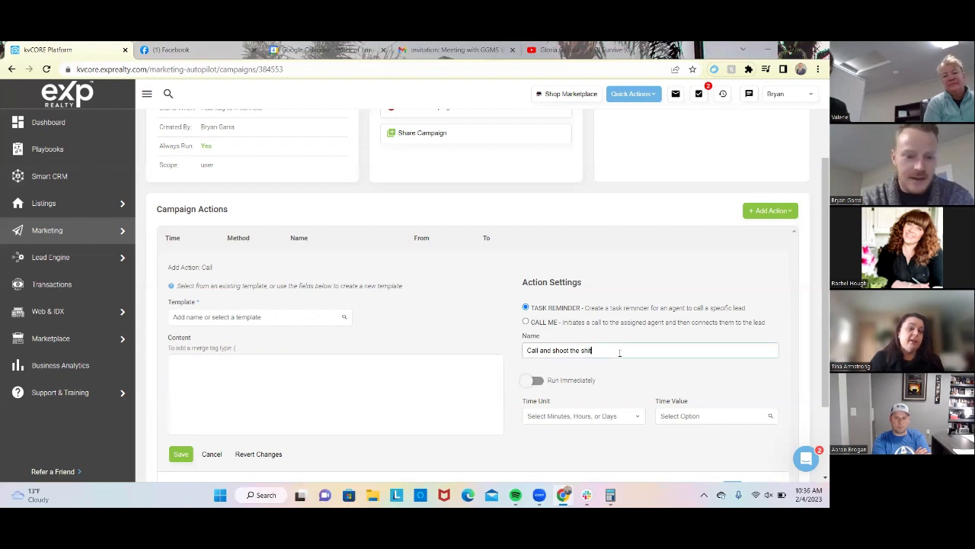
key("ctrl+a")
key("ctrl+c")
left_click(429, 374)
key("ctrl+v")
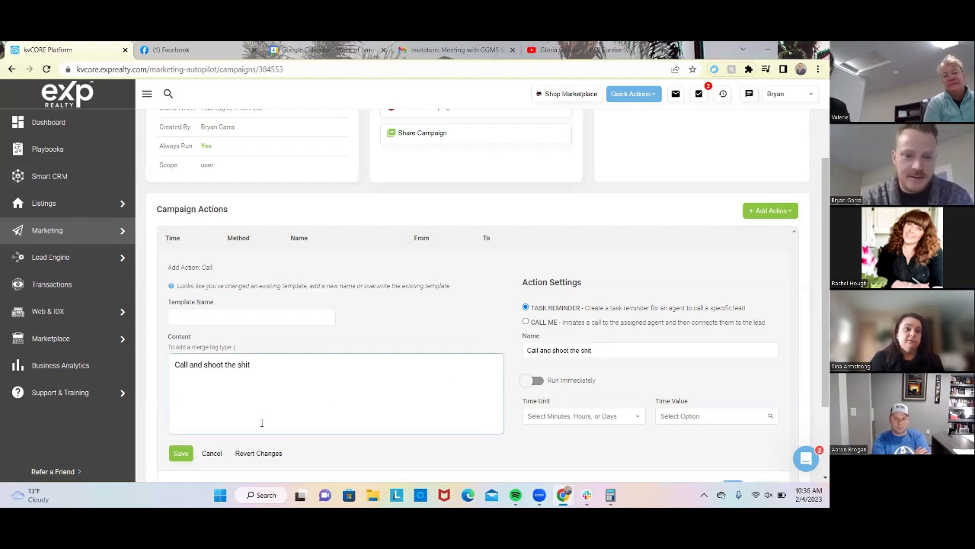
Enter "Call and shoot the shit" as the template name and try to save the call action
left_click(181, 453)
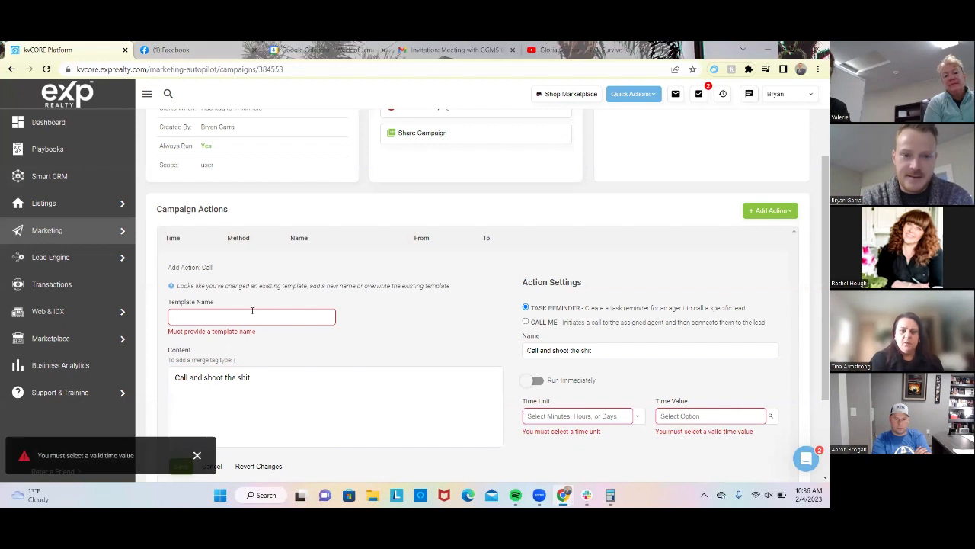
left_click(253, 313)
key("ctrl+v")
scroll(195, 387, "down", 1)
left_click(191, 385)
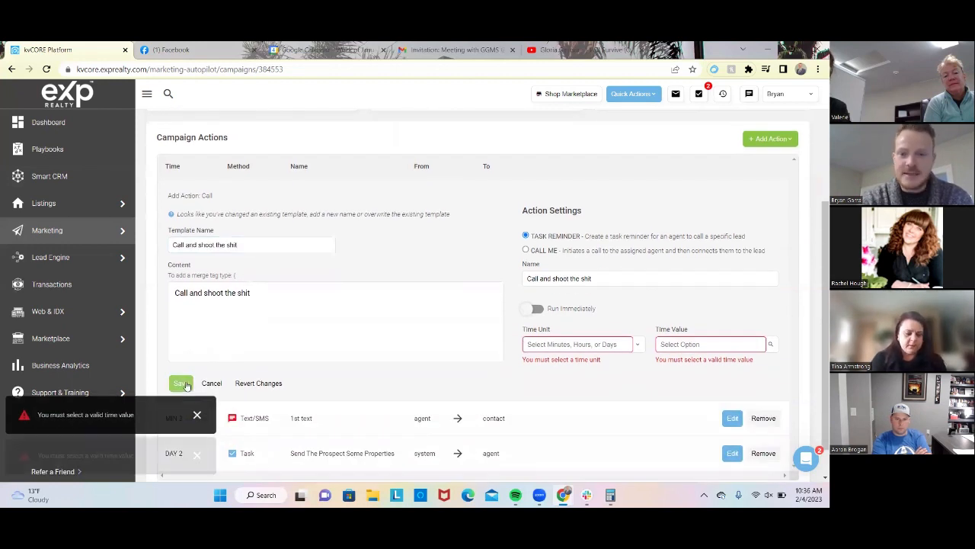
Schedule the call action at 4 days and save it to the campaign
left_click(610, 347)
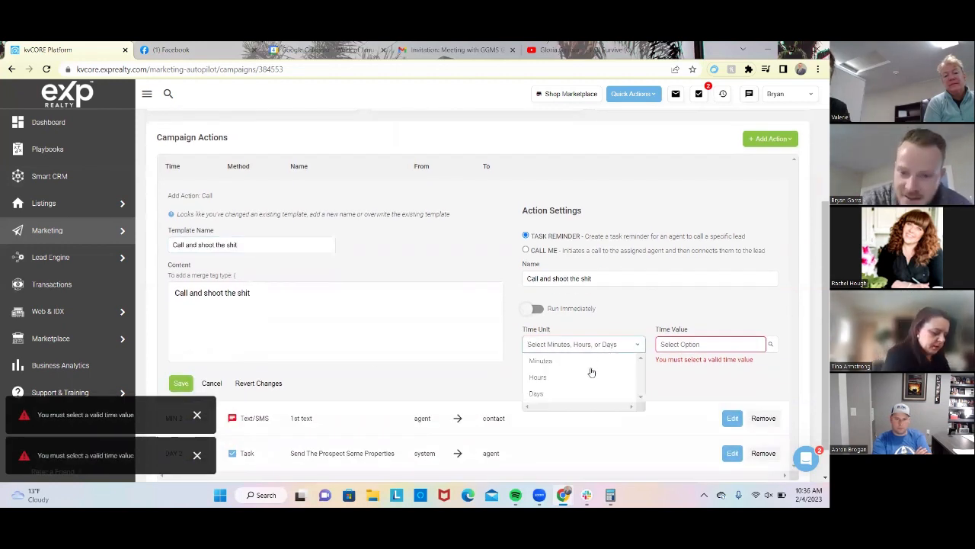
left_click(575, 393)
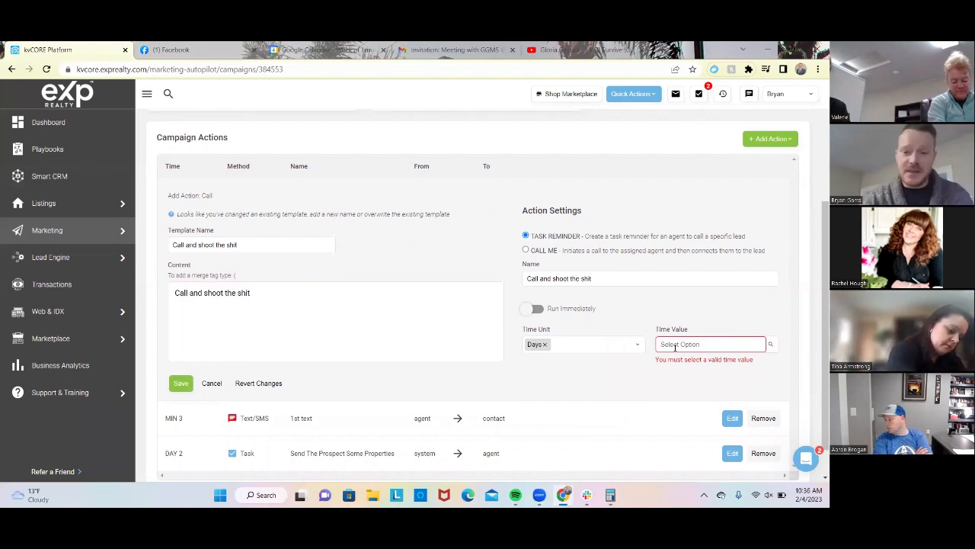
left_click(675, 346)
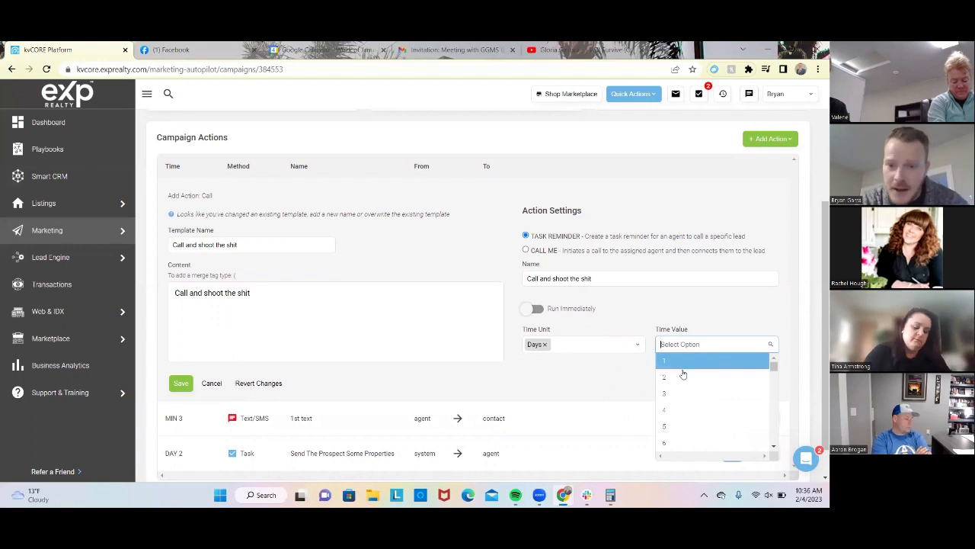
left_click(686, 410)
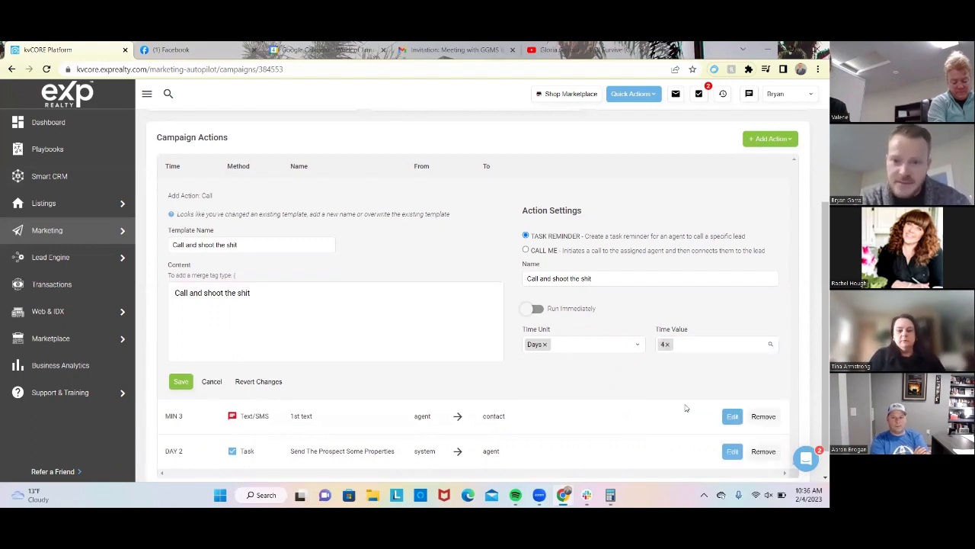
scroll(643, 402, "down", 1)
left_click(183, 350)
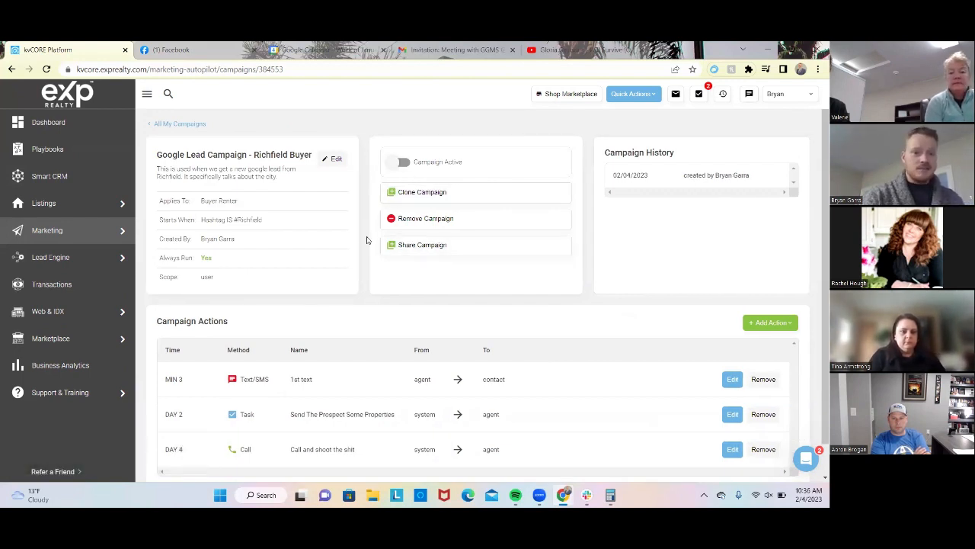
Activate the Richfield buyer campaign and confirm that its future actions may run
left_click(394, 165)
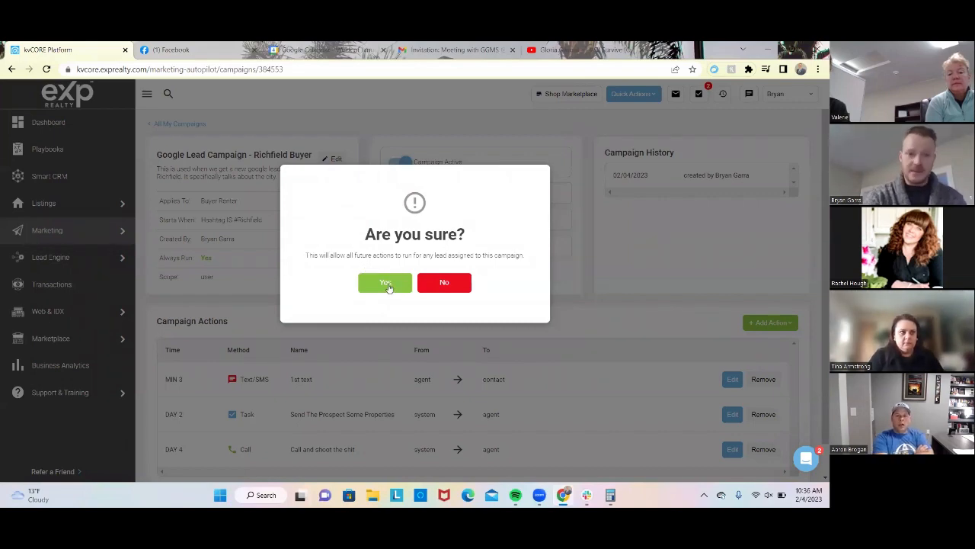
left_click(385, 283)
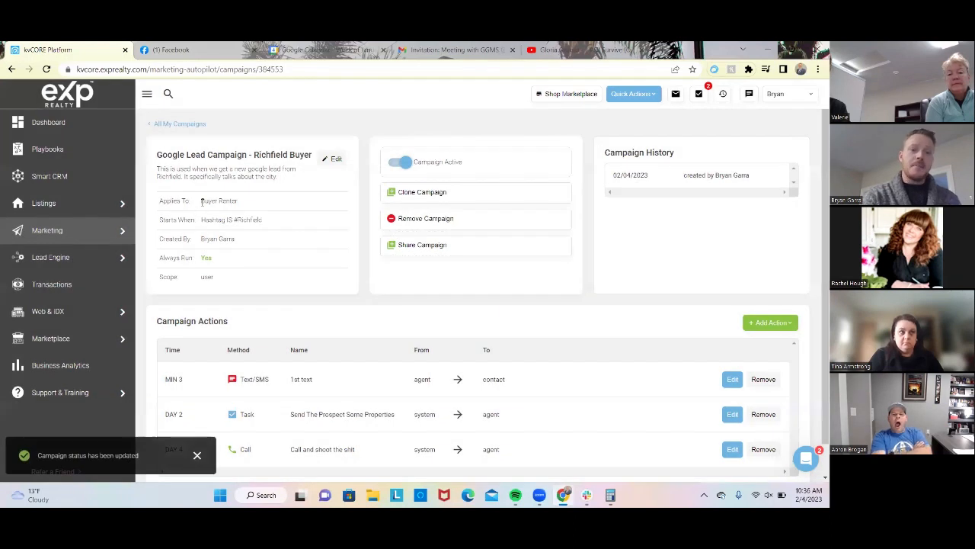
Highlight the #Richfield hashtag in the campaign's start condition and clear the highlight
left_click_drag(202, 201, 236, 220)
left_click(271, 220)
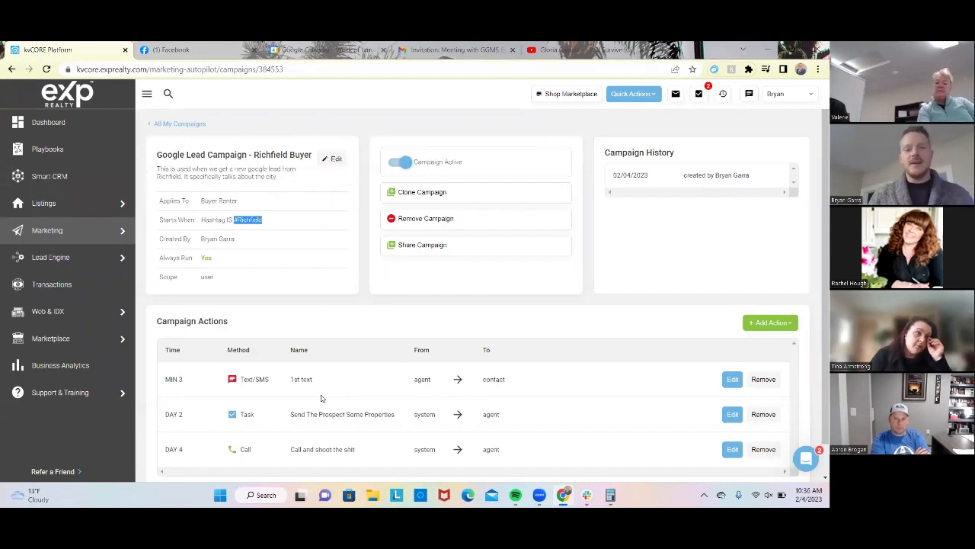
left_click(293, 294)
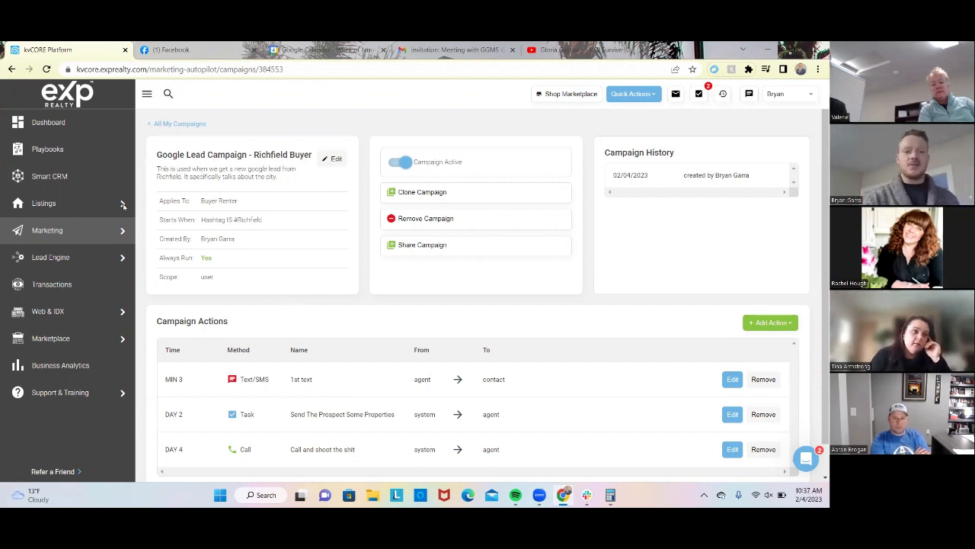
Open the Smart CRM contact list, view the most recently created contact's record and close it
left_click(96, 177)
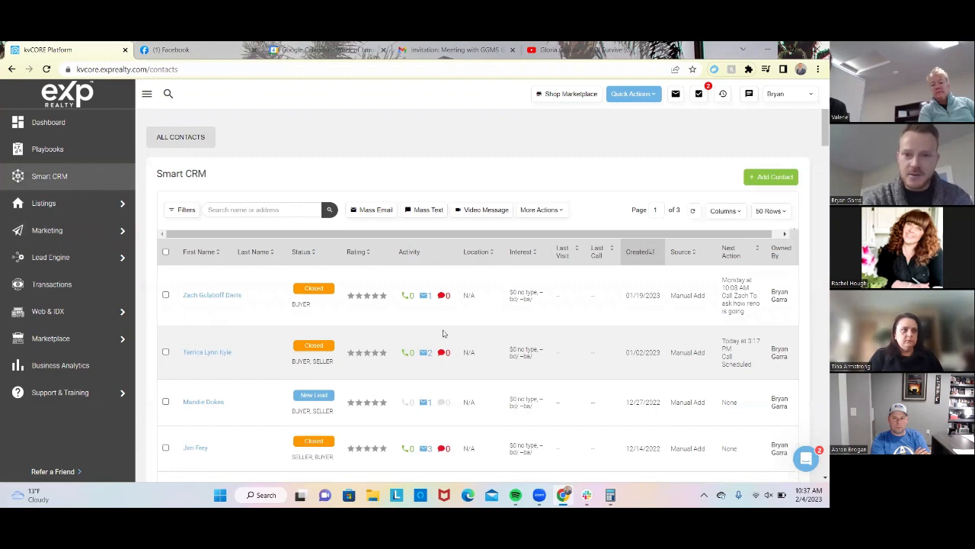
left_click(222, 298)
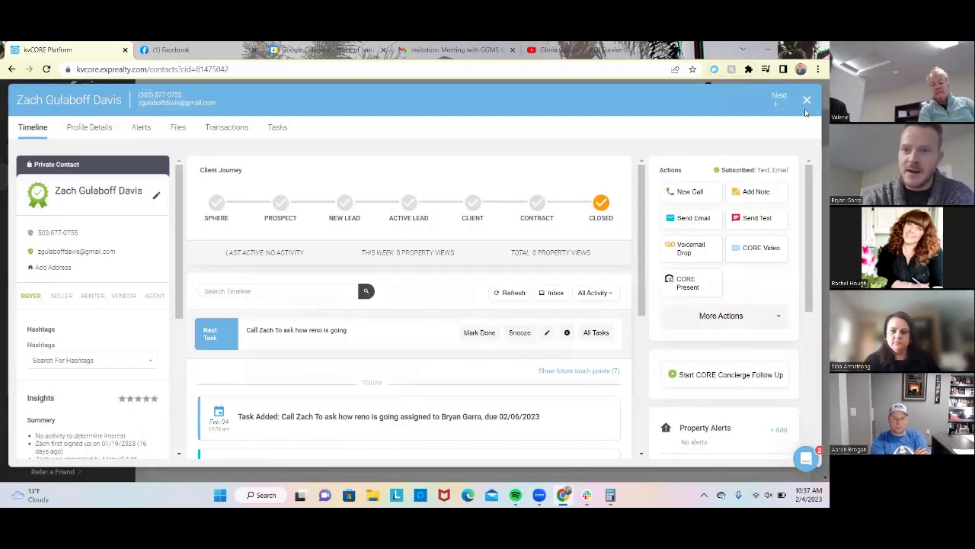
key("Escape")
Open the record of the New Lead seller created 11/07/2022 and examine its active campaigns
scroll(450, 366, "down", 4)
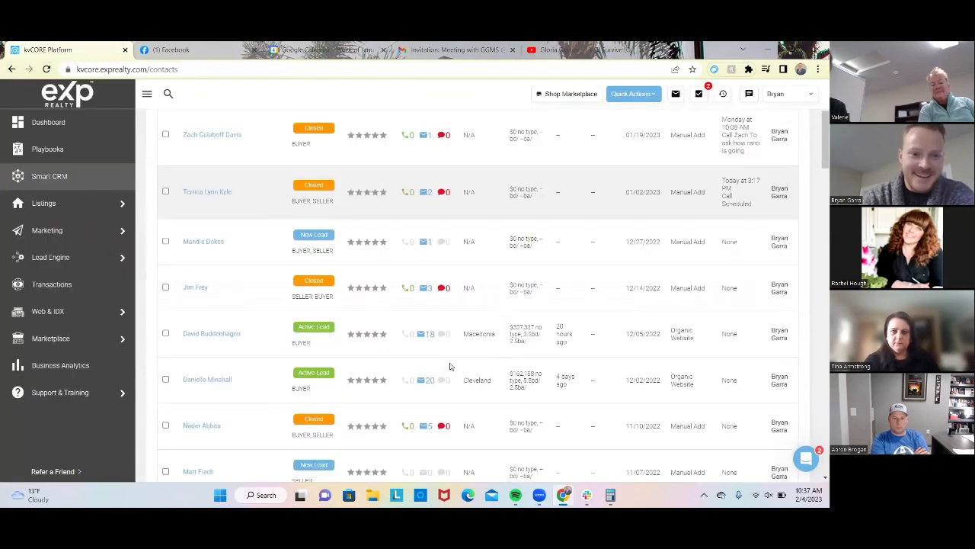
scroll(450, 366, "down", 3)
left_click_drag(335, 364, 299, 272)
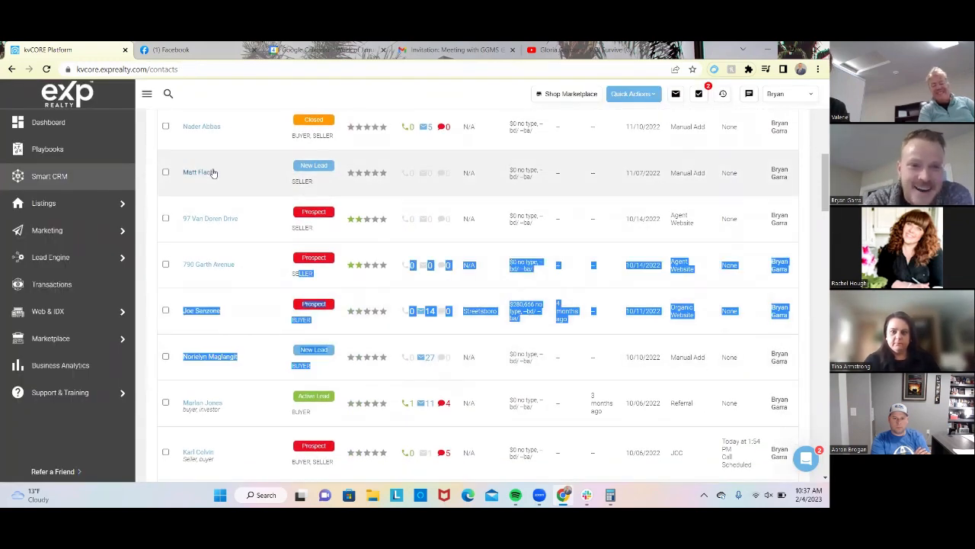
left_click(213, 171)
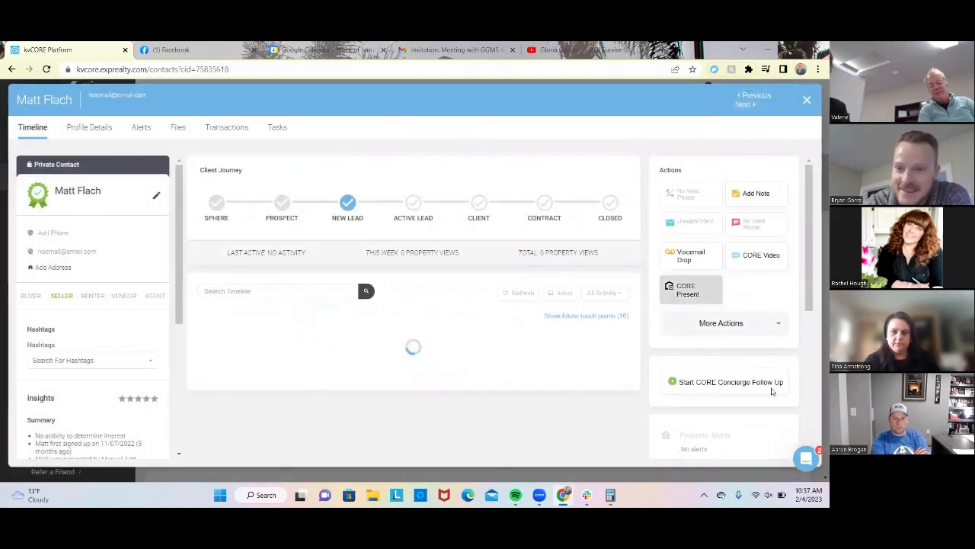
scroll(810, 412, "down", 1)
right_click(810, 412)
left_click(726, 439)
scroll(725, 431, "down", 3)
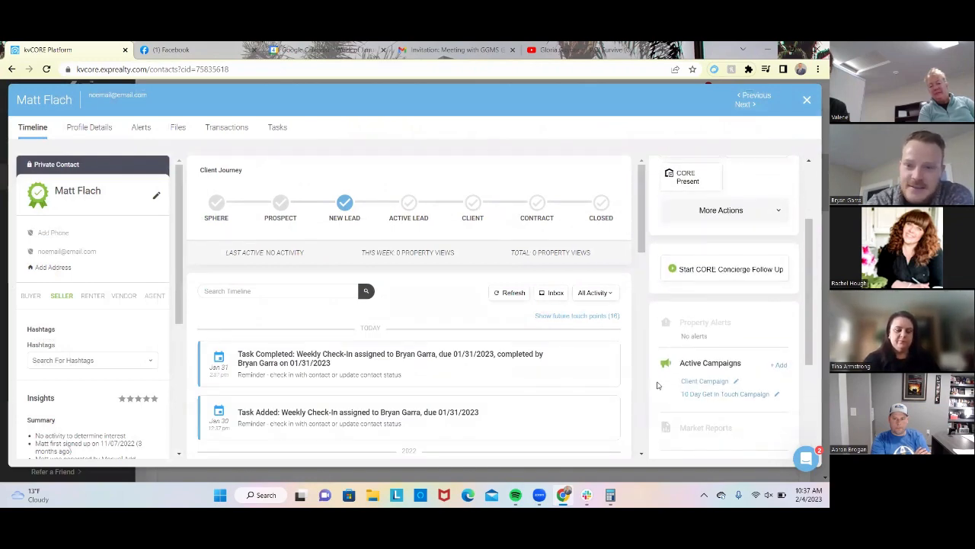
Add the Google Lead Campaign - Richfield Buyer to the open contact's active campaigns
left_click(780, 365)
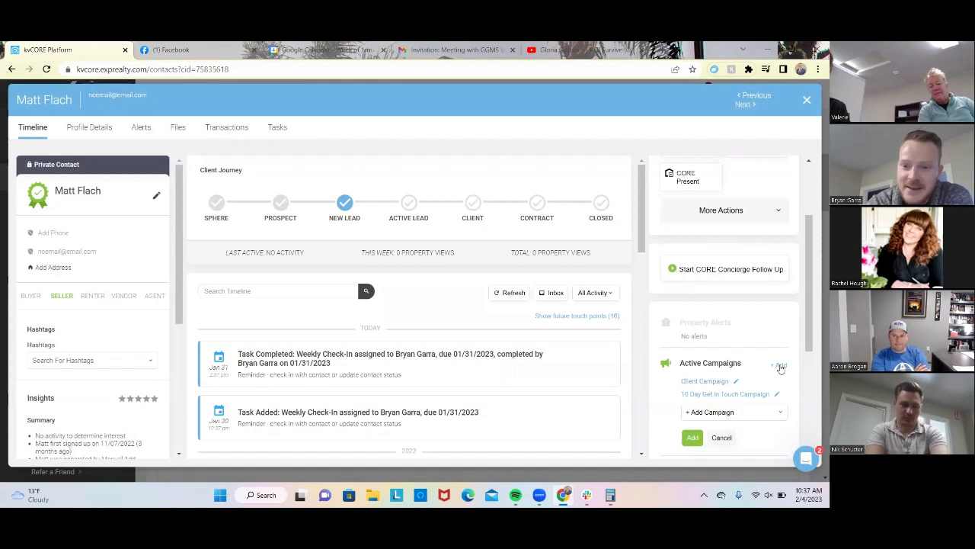
left_click(741, 412)
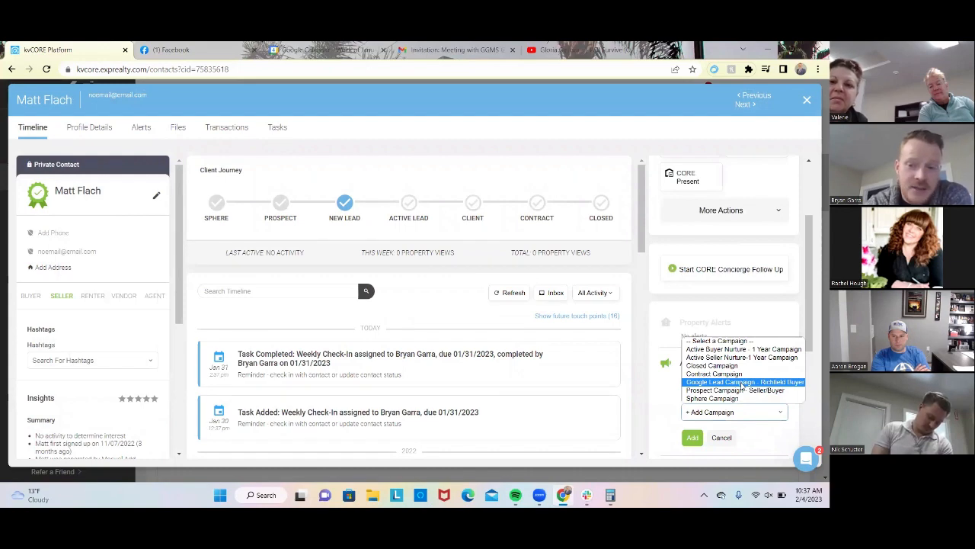
left_click(741, 386)
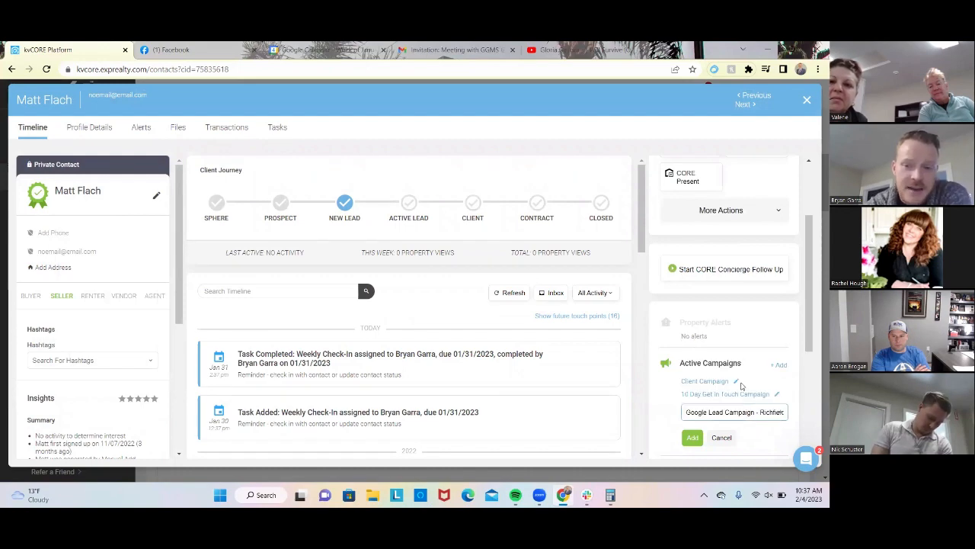
left_click(693, 439)
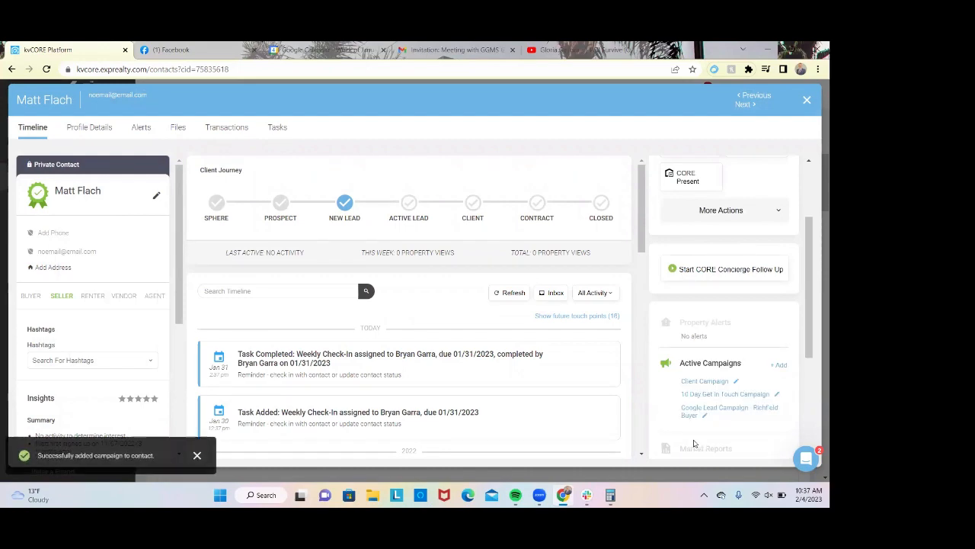
Show the contact's future touch points, examine the scheduled campaign actions in the timeline and close the record
left_click(602, 315)
scroll(600, 320, "down", 13)
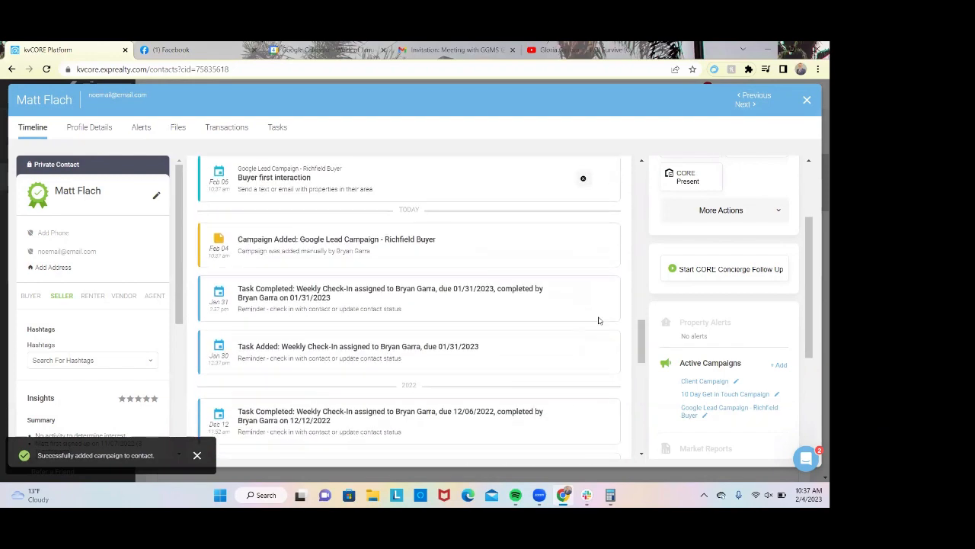
scroll(600, 320, "up", 16)
scroll(599, 320, "up", 5)
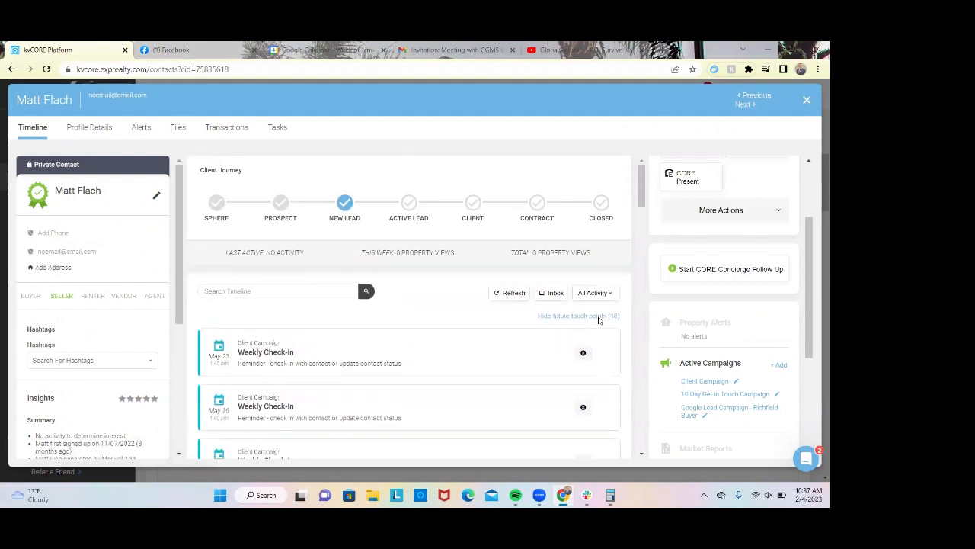
scroll(599, 320, "down", 1)
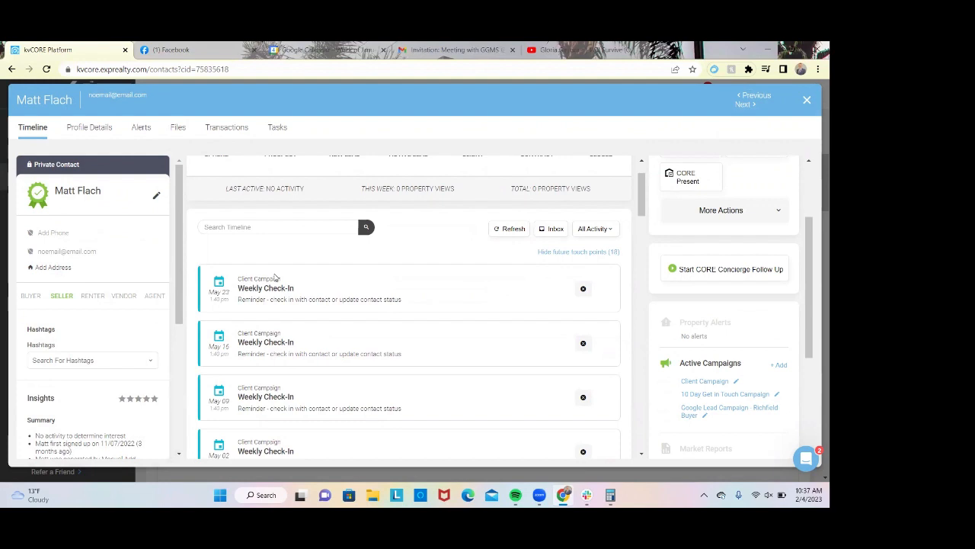
scroll(275, 277, "up", 1)
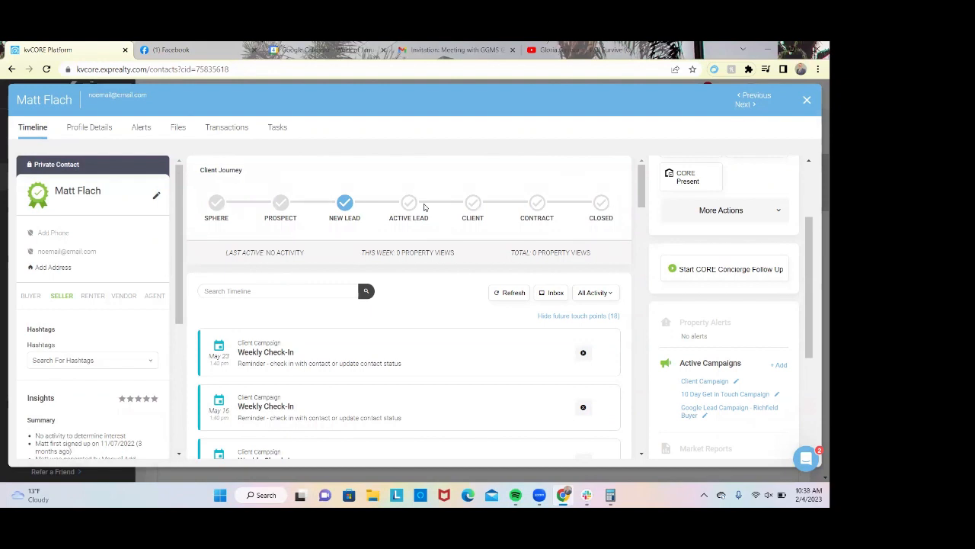
left_click(809, 102)
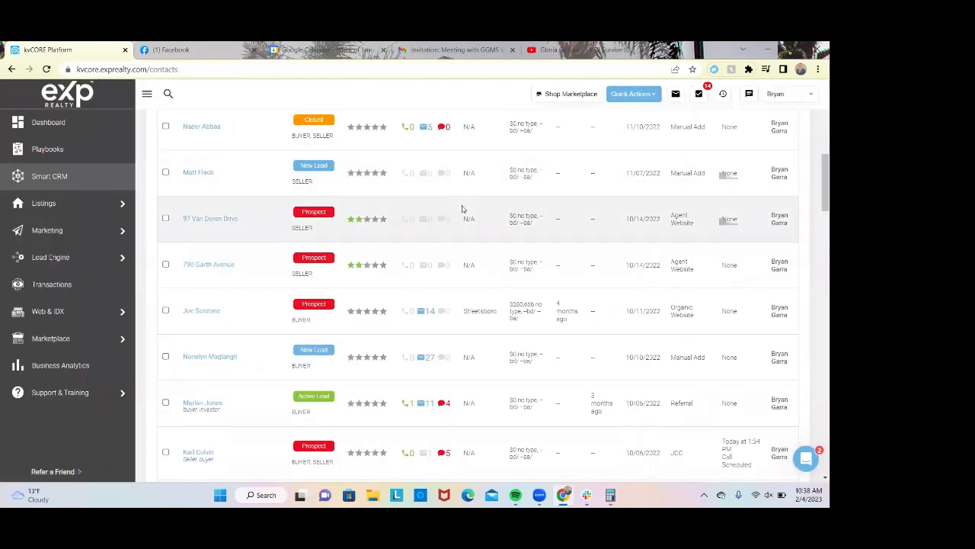
View the dashboard and return to the Smart CRM contact list
scroll(462, 207, "up", 6)
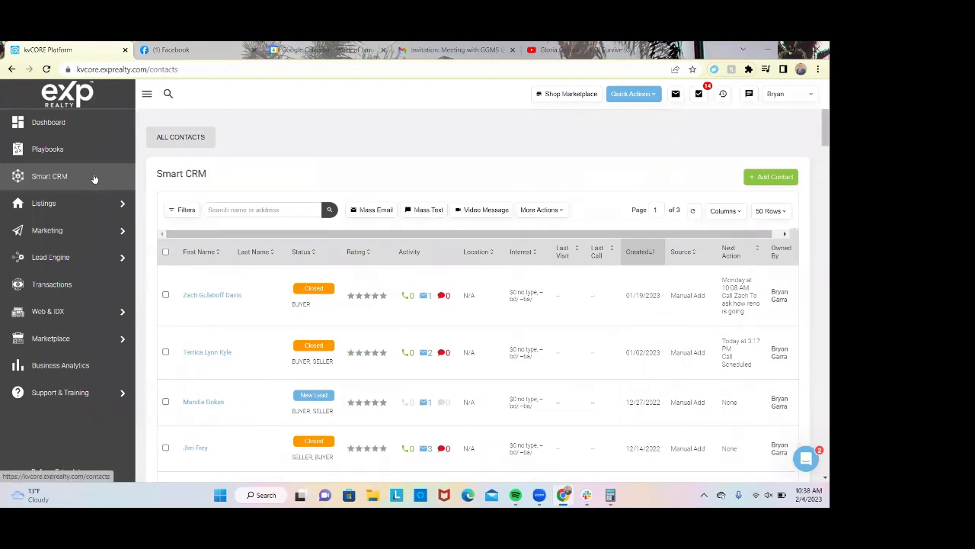
left_click(92, 133)
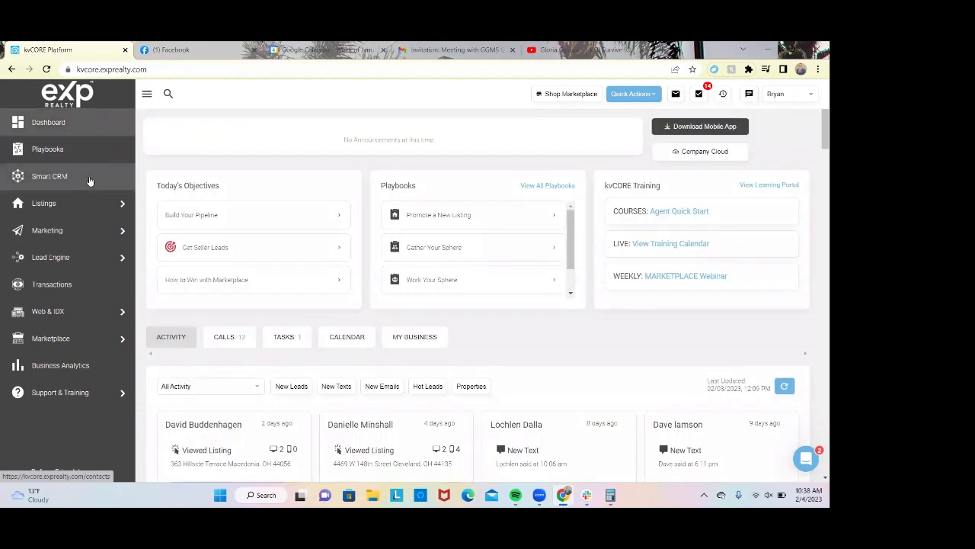
left_click(89, 181)
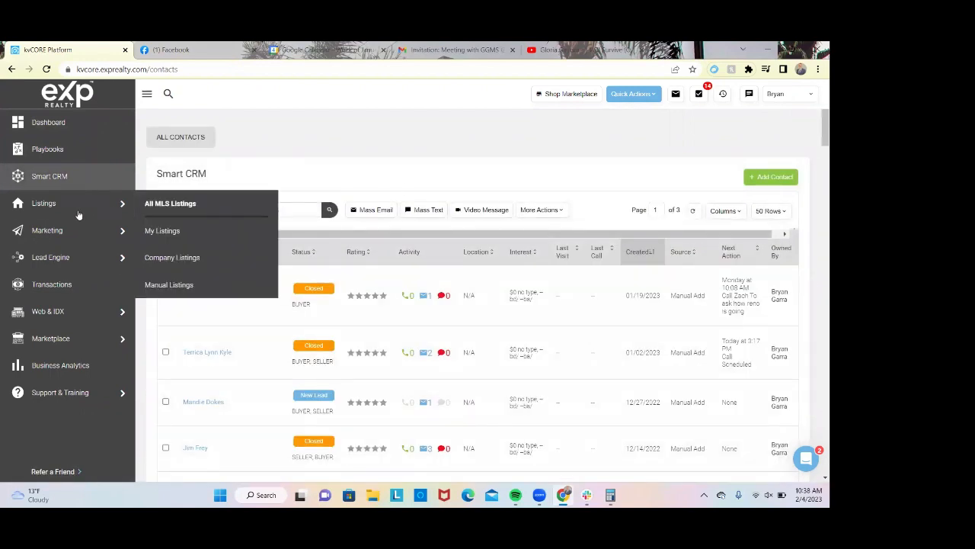
Browse the kvCORE Library of smart campaigns and open the Open House campaign
mouse_move(91, 230)
left_click(197, 258)
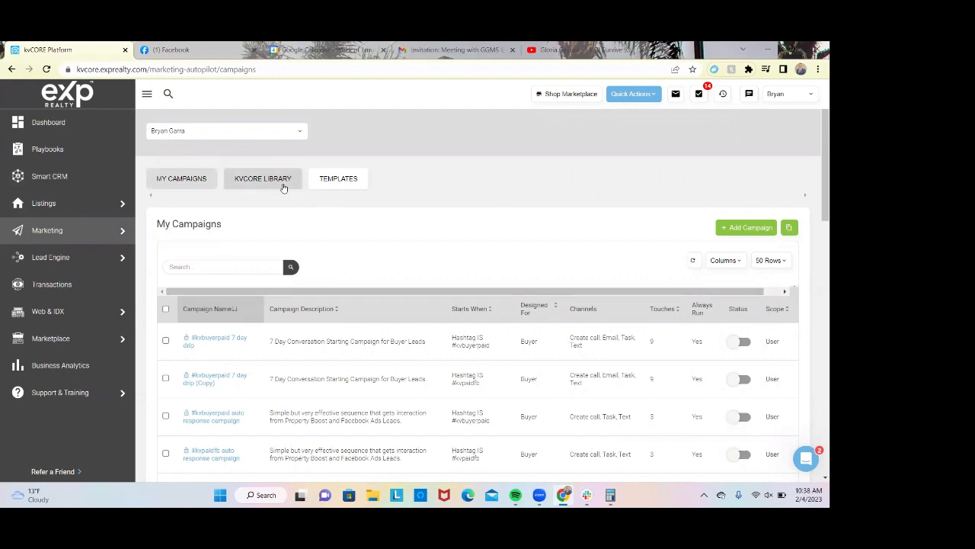
left_click(283, 183)
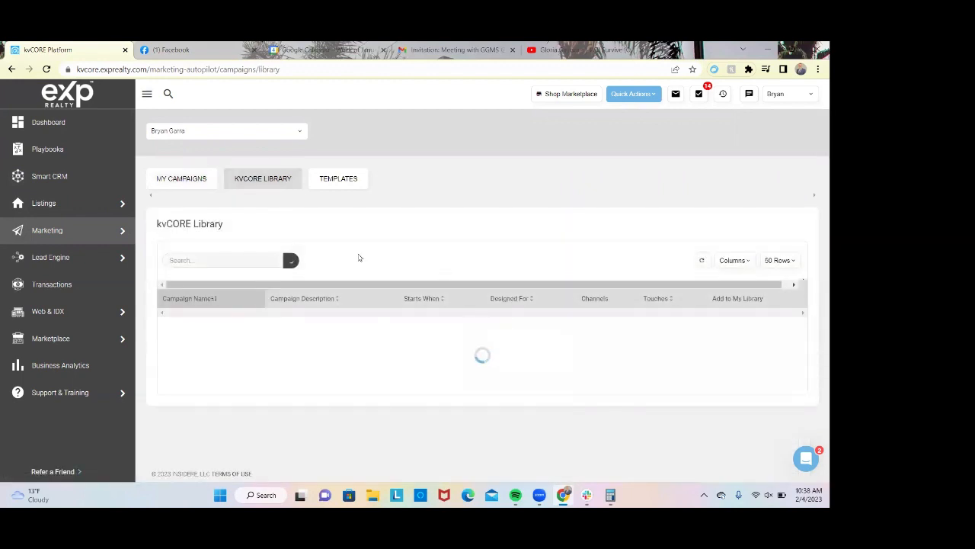
mouse_move(54, 237)
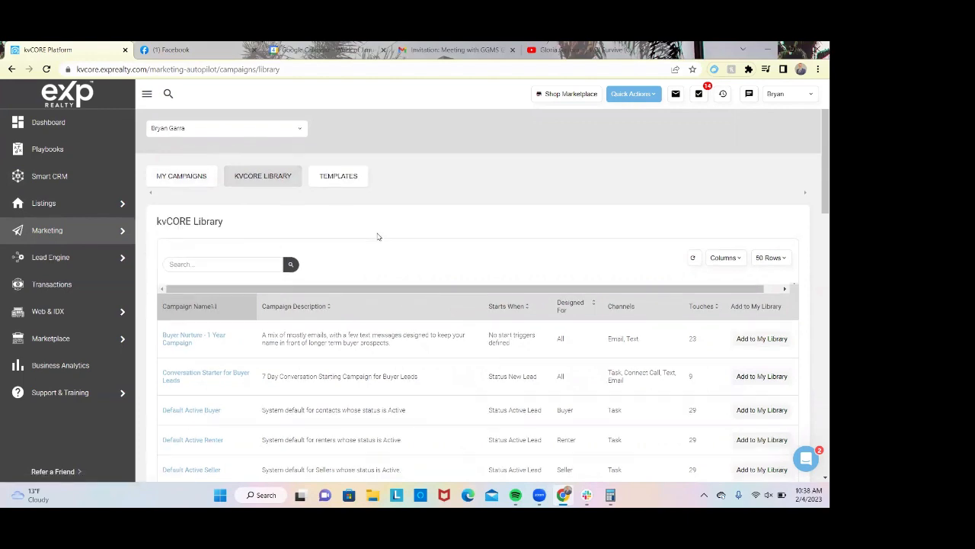
scroll(377, 236, "down", 1)
scroll(377, 236, "down", 4)
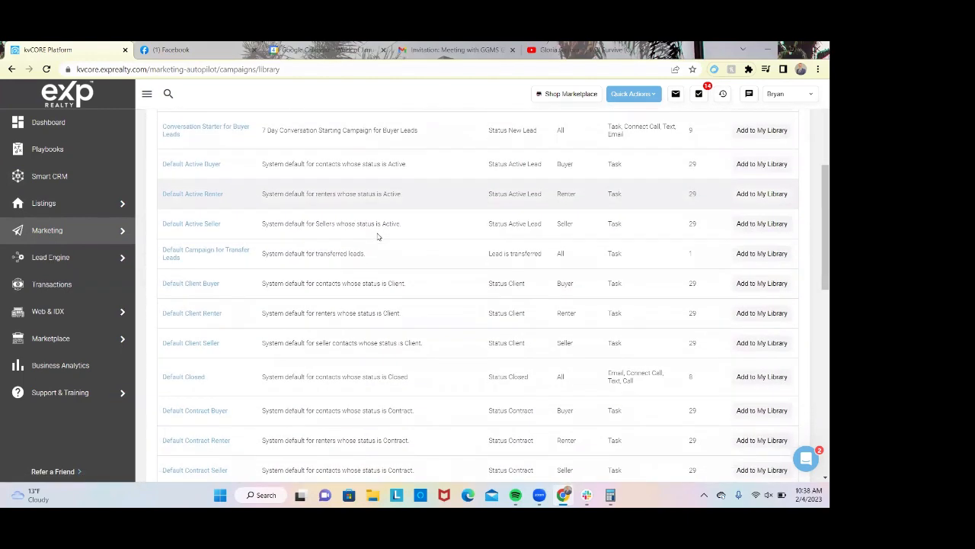
scroll(377, 236, "down", 3)
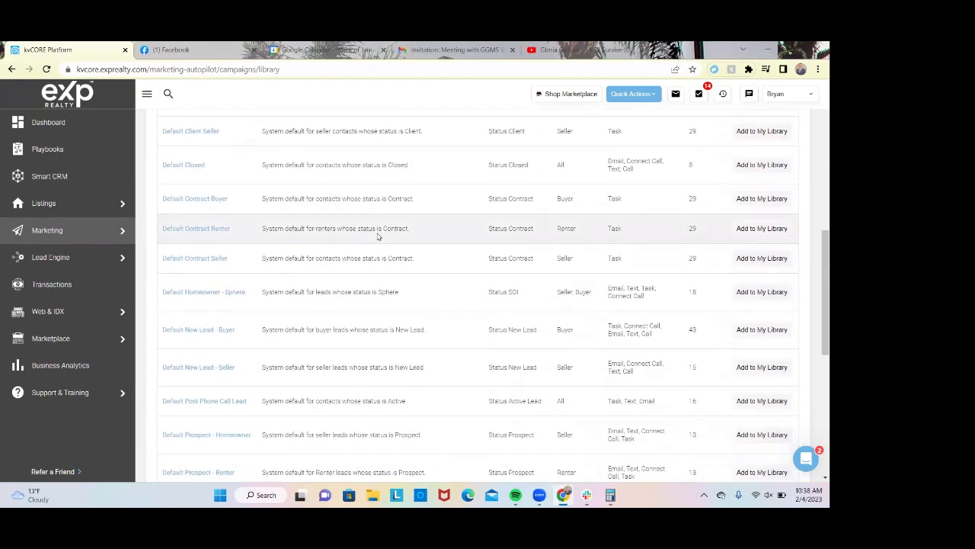
scroll(377, 237, "down", 3)
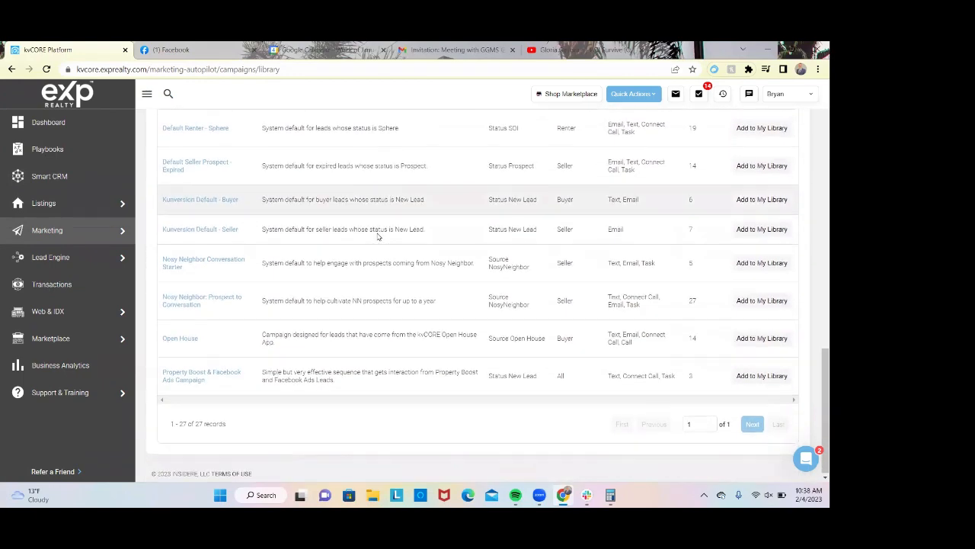
left_click(180, 347)
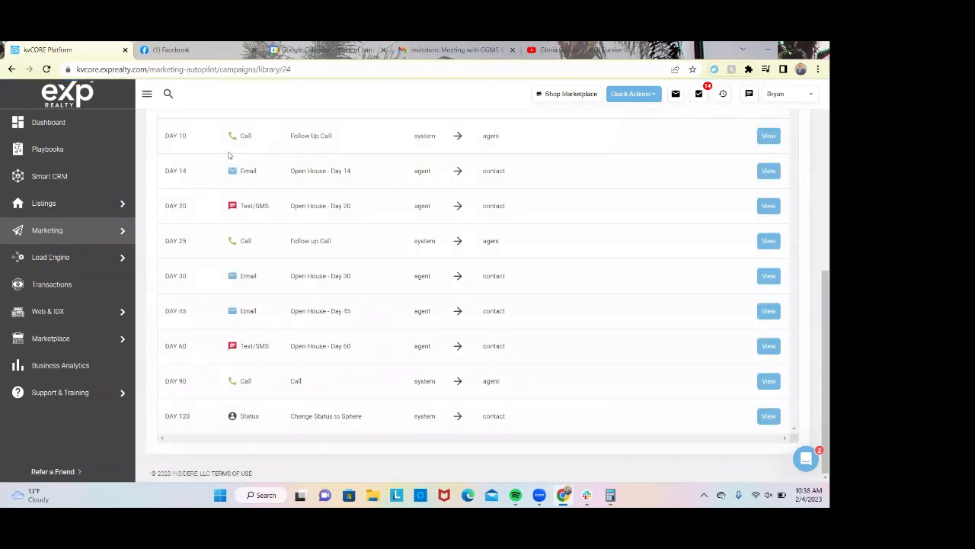
Examine the Open House campaign's actions, read the content of the Day 1 email and close it
scroll(228, 156, "up", 5)
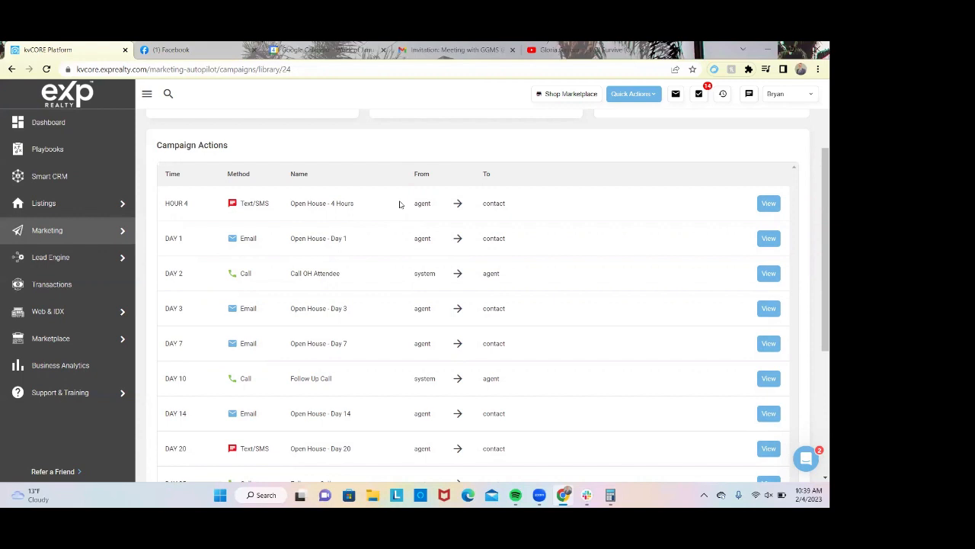
scroll(399, 205, "down", 1)
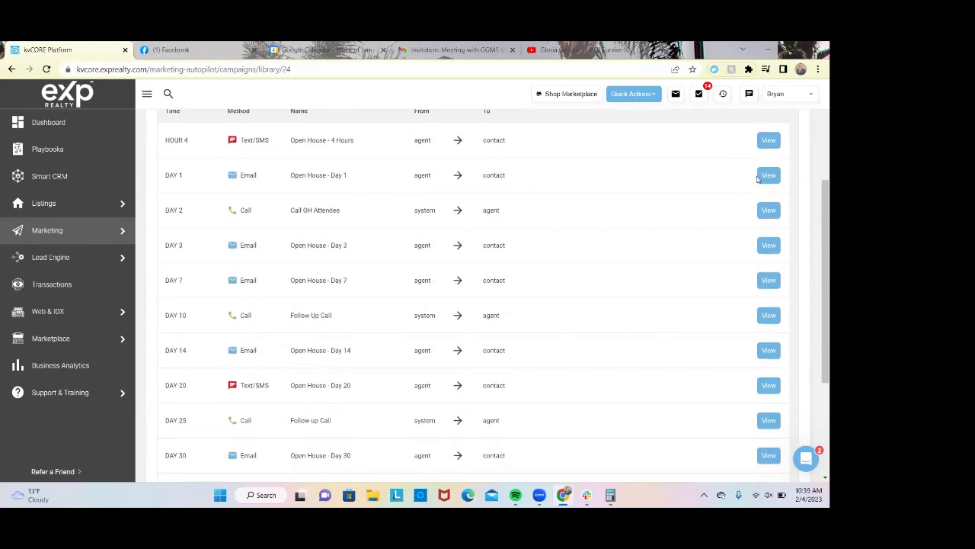
left_click(767, 176)
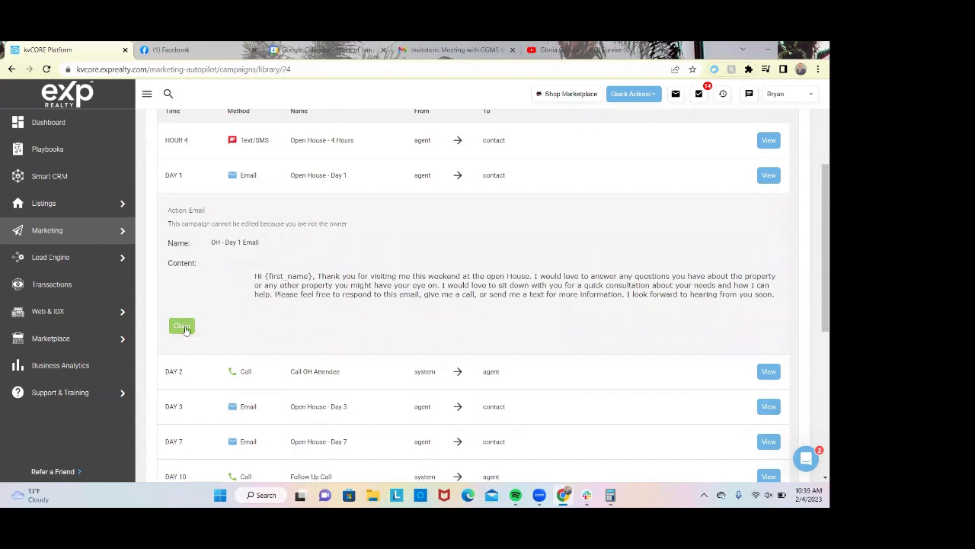
left_click(182, 326)
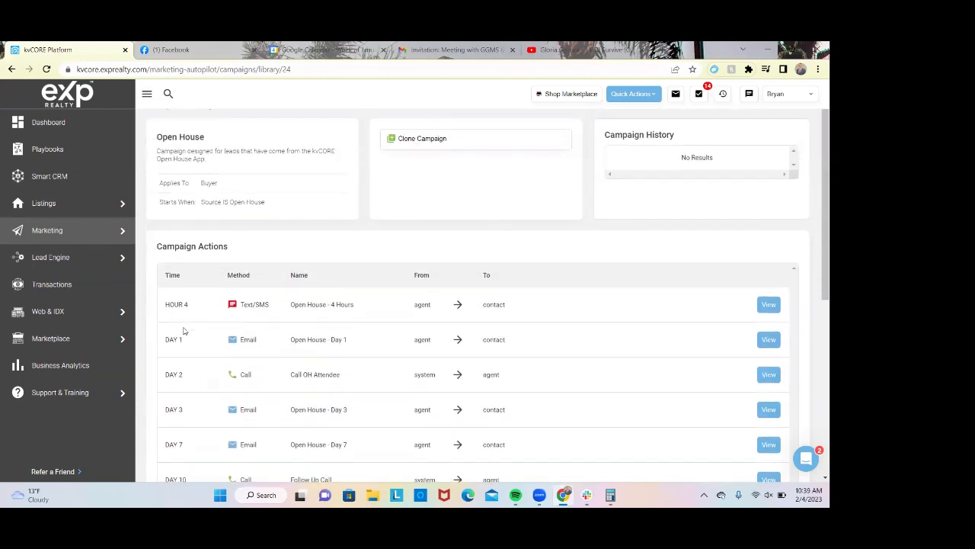
scroll(401, 250, "up", 1)
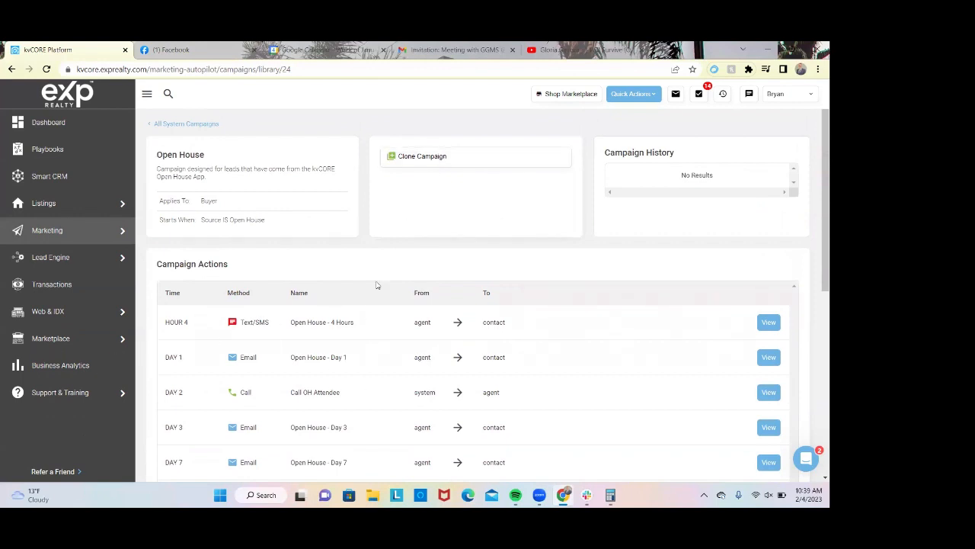
Start cloning the Open House campaign and set it to start when a lead is new with the source Open House
left_click(410, 160)
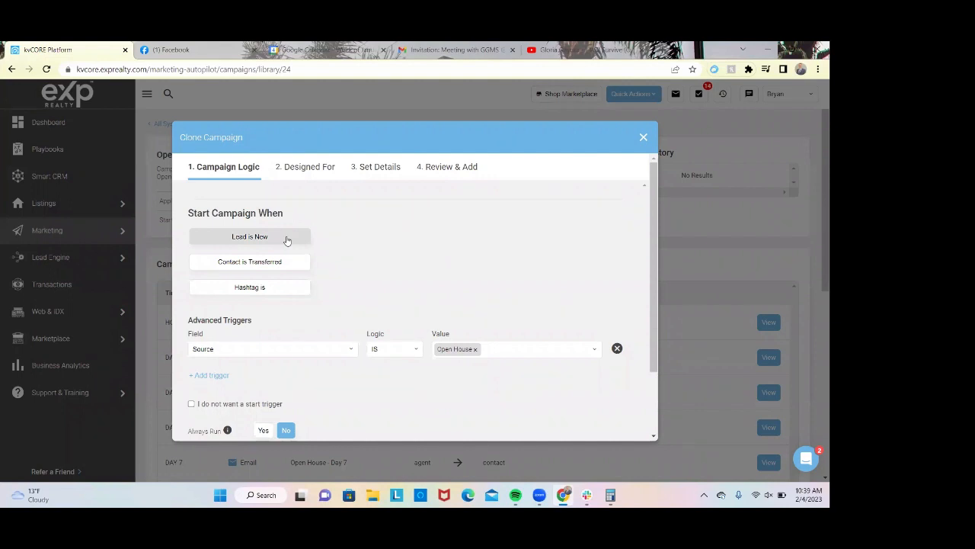
left_click(288, 241)
left_click(384, 238)
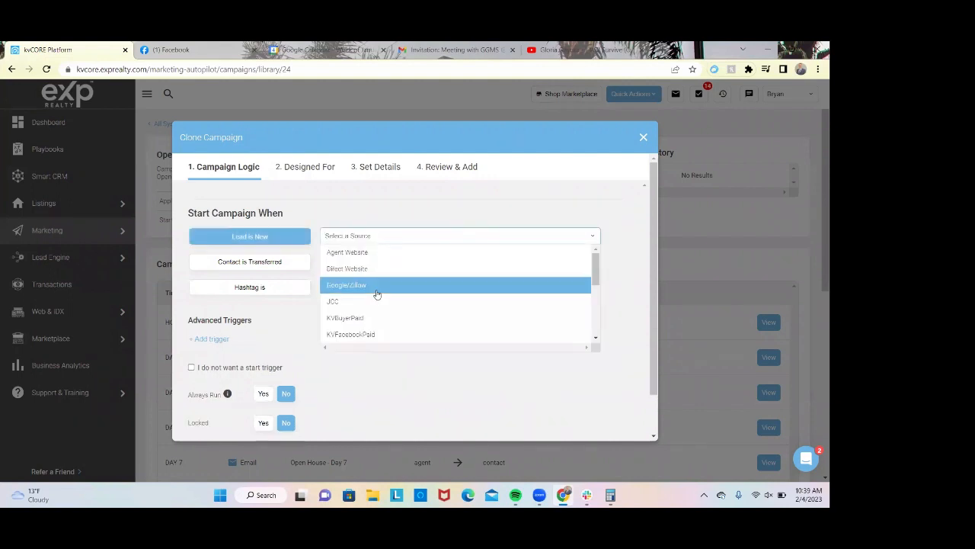
scroll(377, 294, "down", 5)
left_click(375, 294)
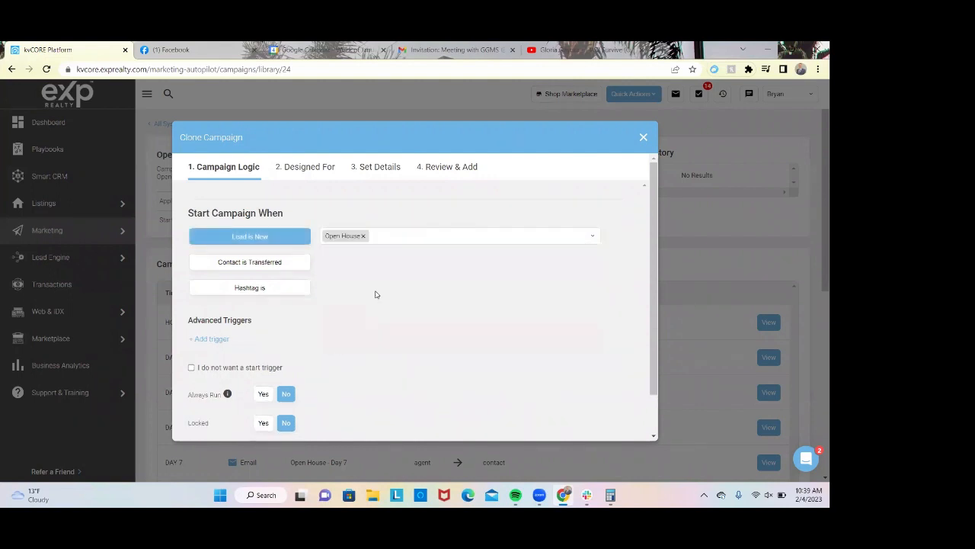
Set the cloned campaign to always run and add sellers to the contact types it is designed for
scroll(328, 337, "down", 1)
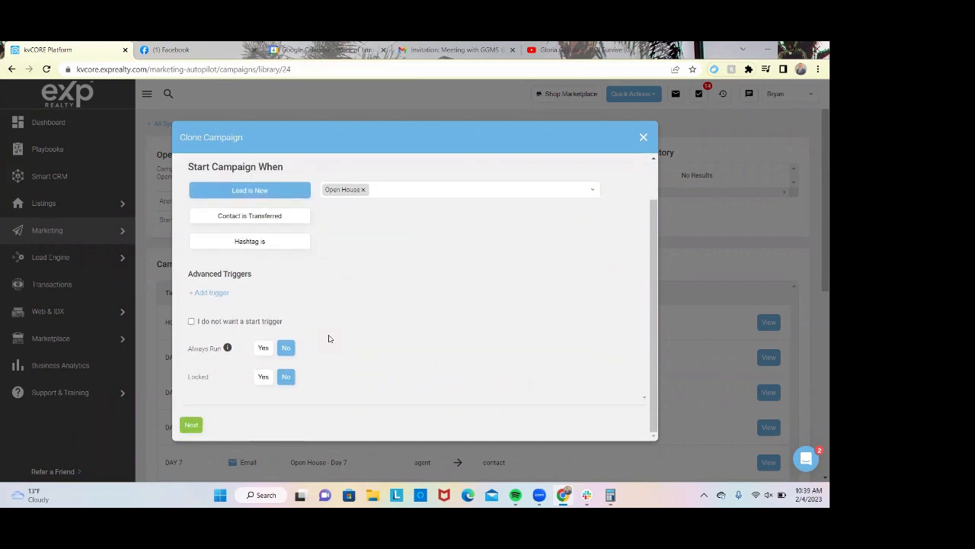
left_click(265, 349)
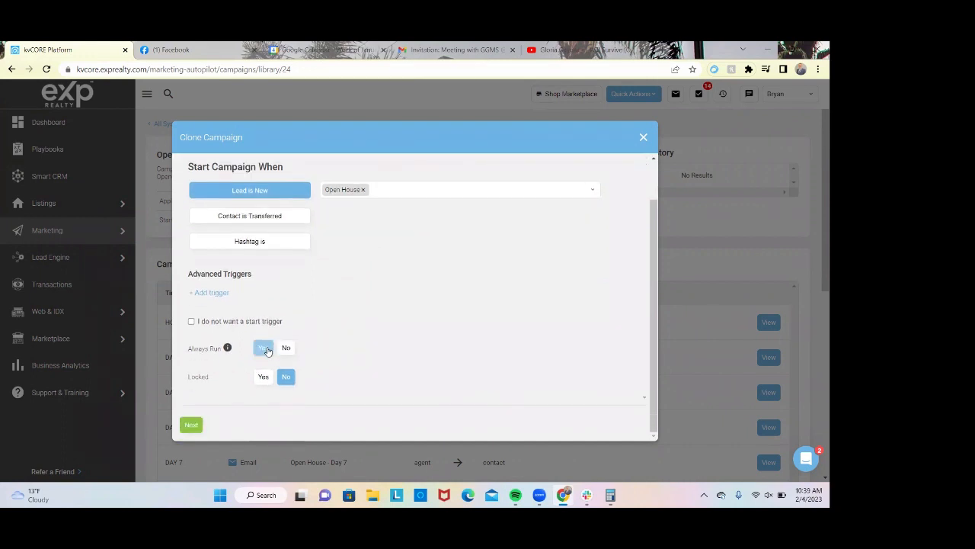
left_click(191, 424)
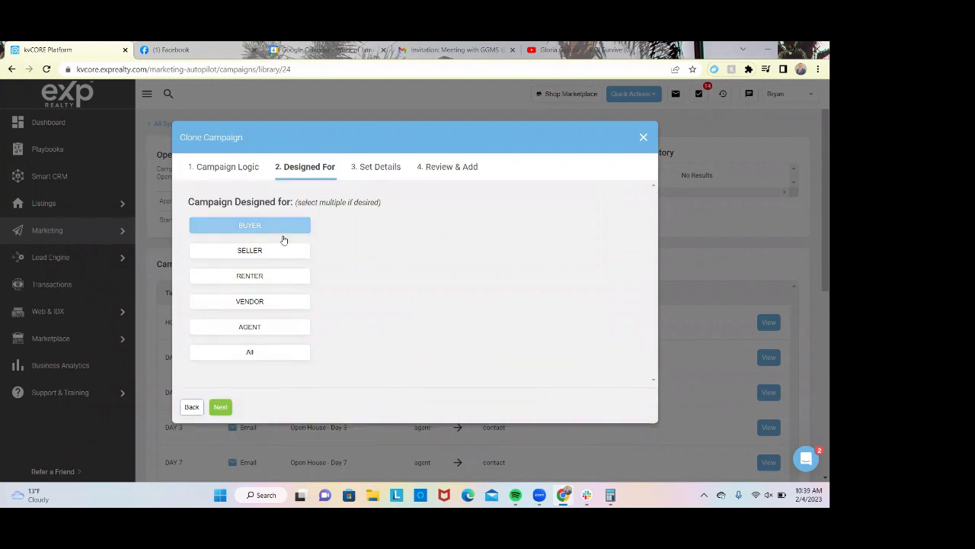
left_click(298, 259)
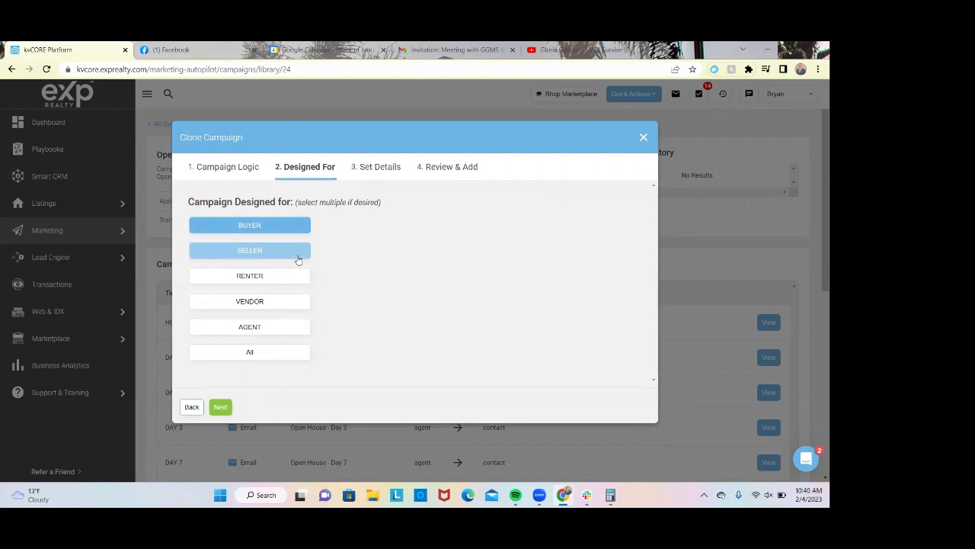
left_click(220, 407)
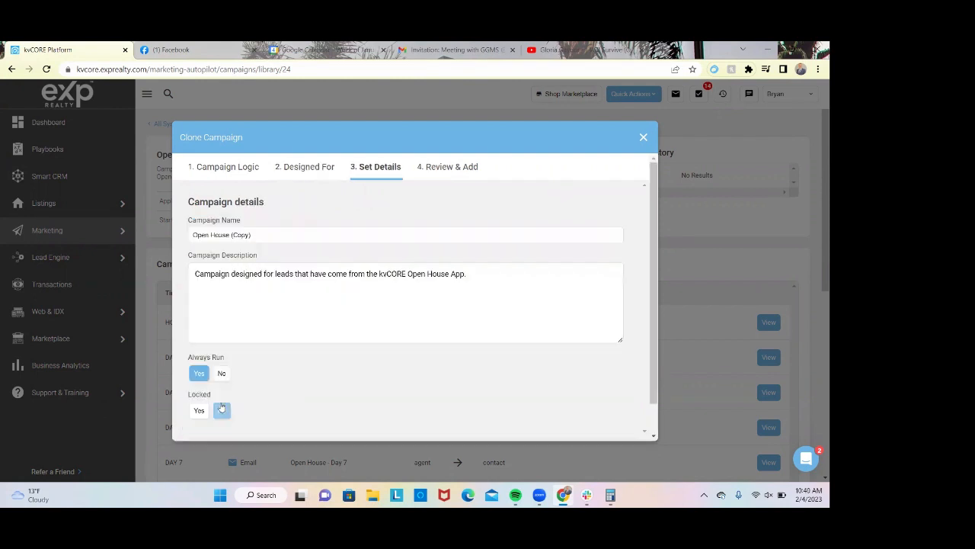
Rename the cloned campaign as Open House Campaign and go to the review of its settings
left_click(296, 233)
key("BackSpace")
key("BackSpace")
key("BackSpace")
key("BackSpace")
key("BackSpace")
key("BackSpace")
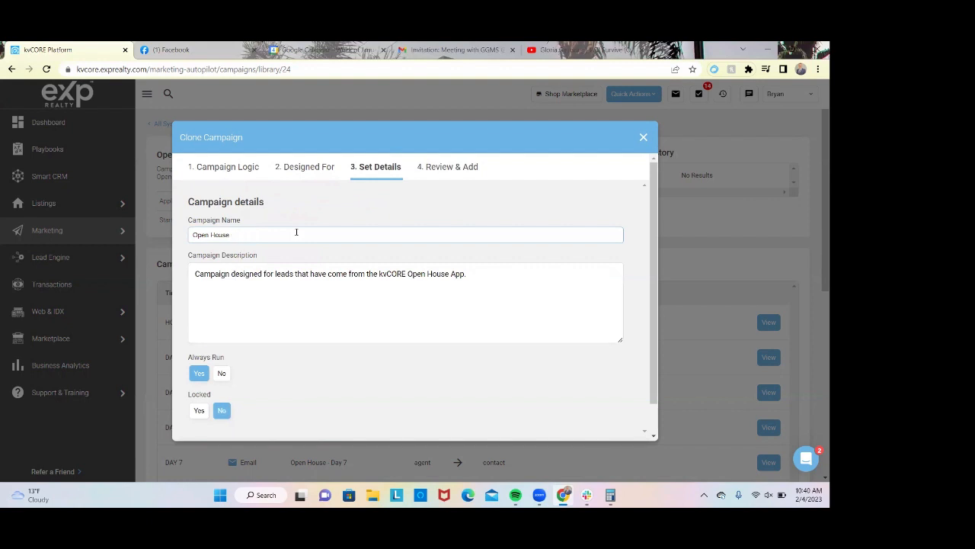
type("Cap")
type("mpaig")
type("n")
left_click(363, 291)
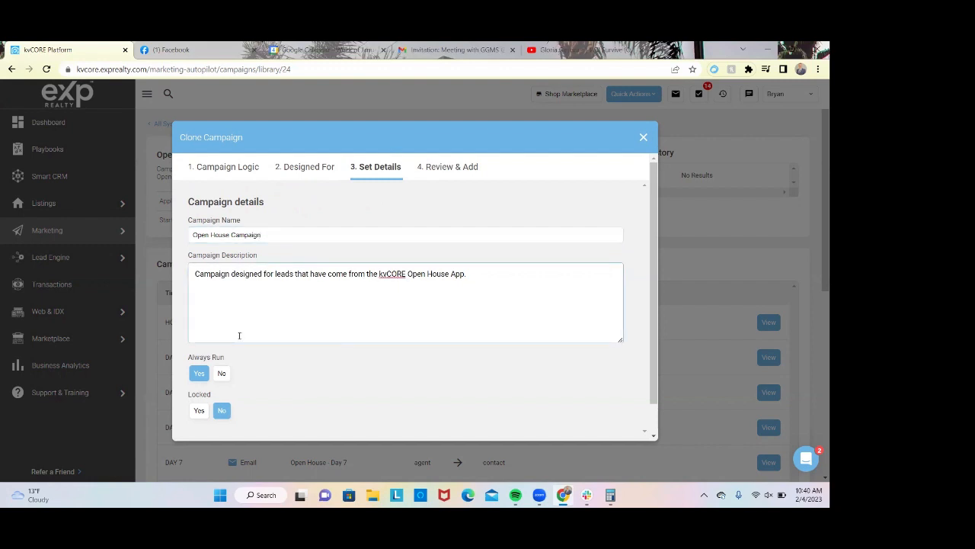
left_click(448, 165)
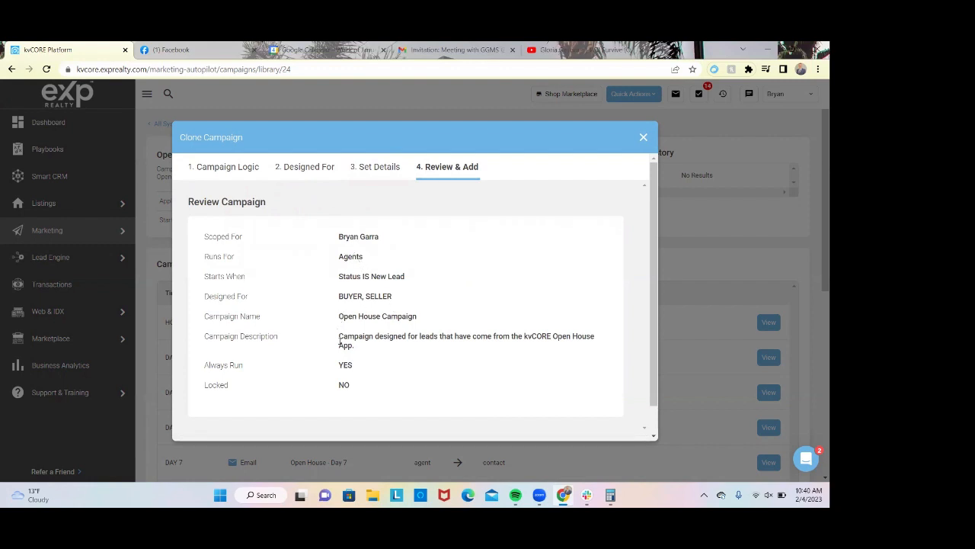
Add the reviewed Open House Campaign clone to the account and open its Hour 4 text action for editing
scroll(340, 344, "down", 1)
left_click(221, 428)
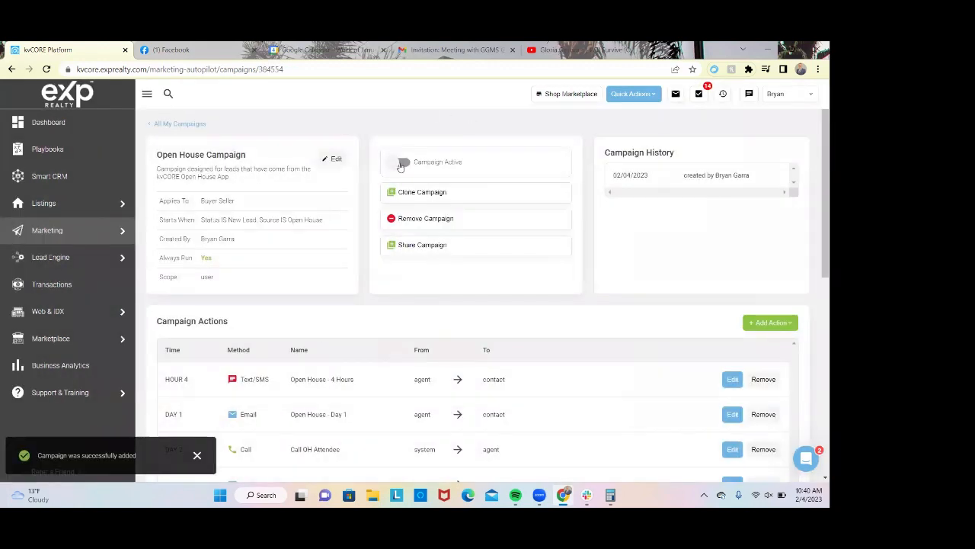
left_click(733, 379)
scroll(486, 419, "down", 4)
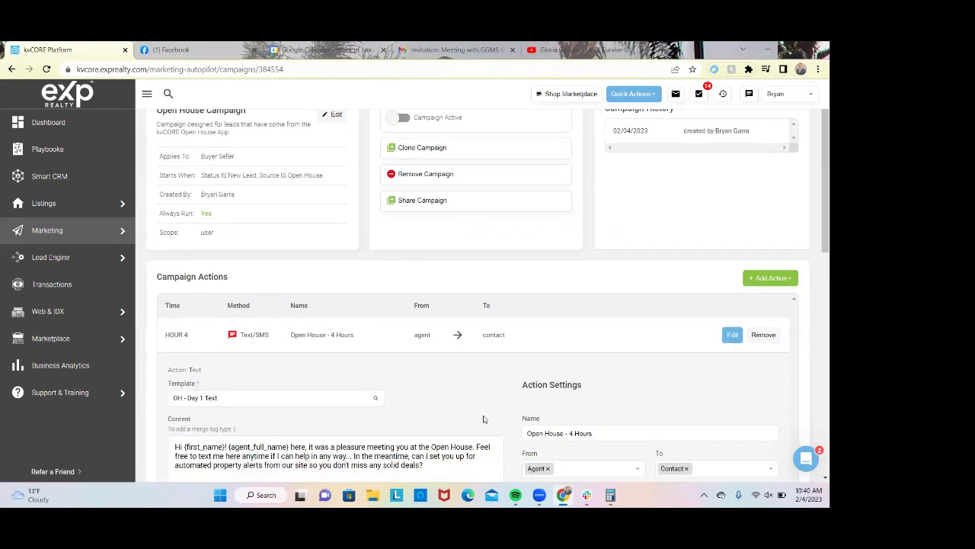
Examine the Hour 4 text's content with its agent name merge tag and the campaign's remaining actions, and cancel the editing
left_click(427, 324)
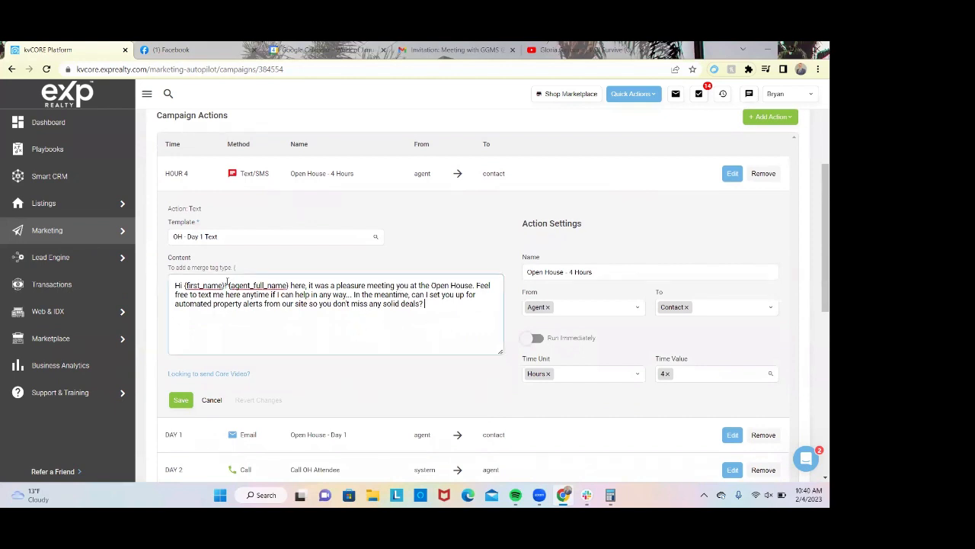
left_click_drag(226, 283, 289, 286)
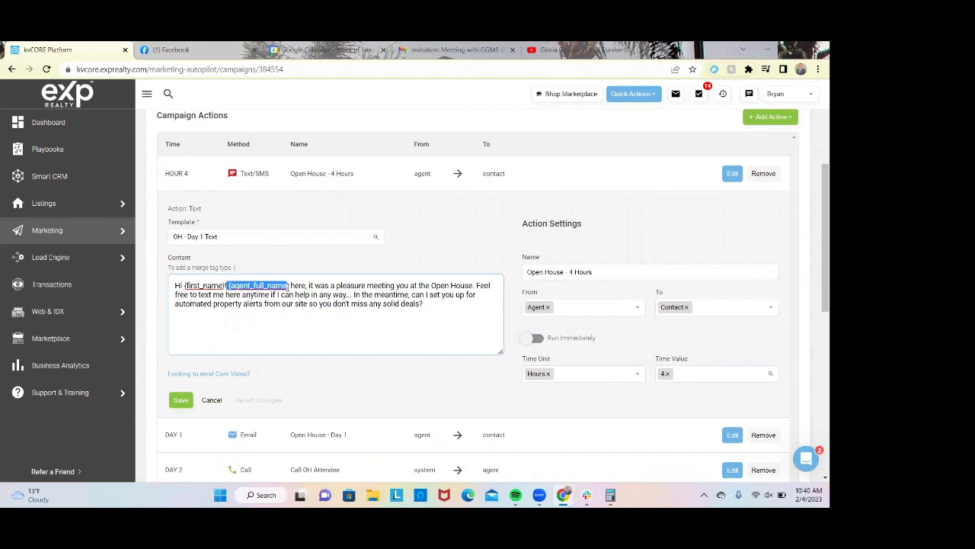
left_click(381, 314)
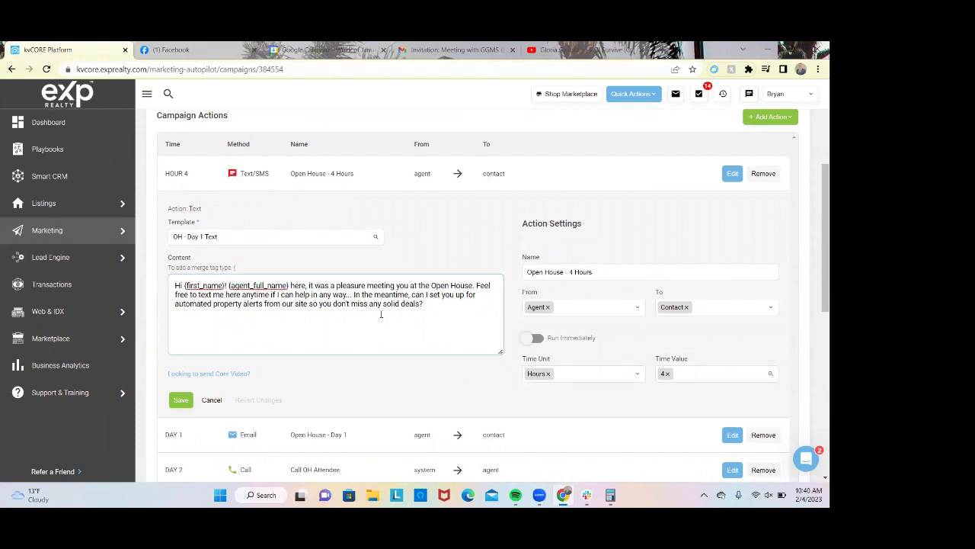
scroll(490, 279, "down", 5)
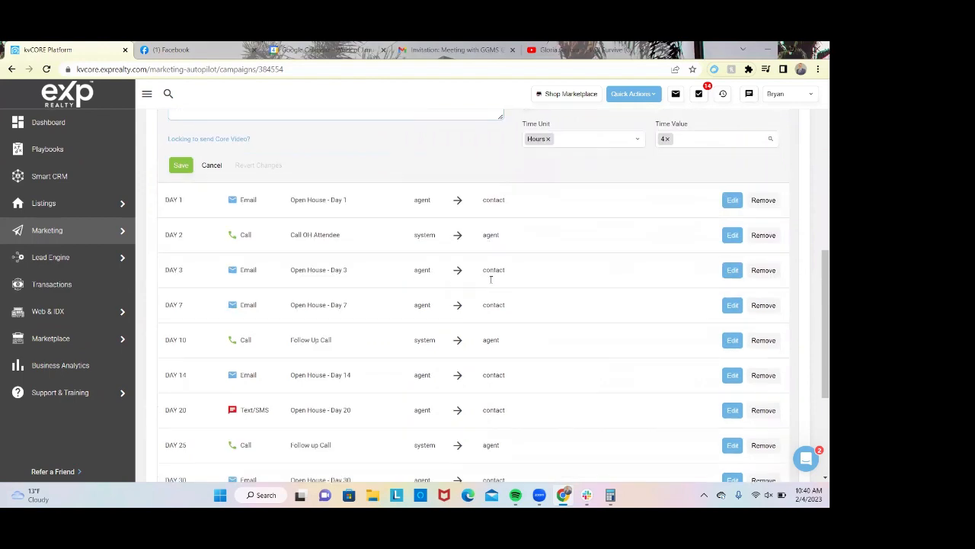
scroll(491, 279, "down", 1)
scroll(491, 279, "up", 1)
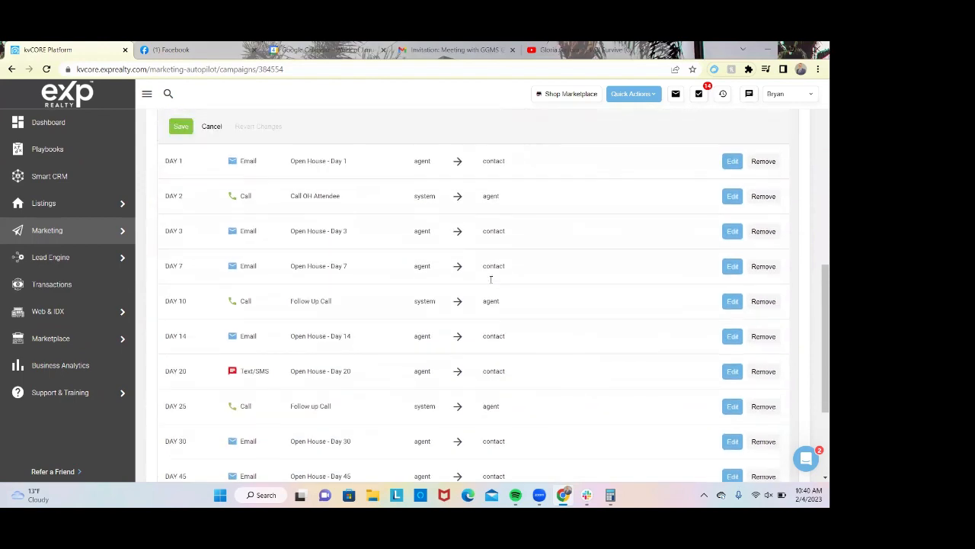
scroll(491, 279, "up", 3)
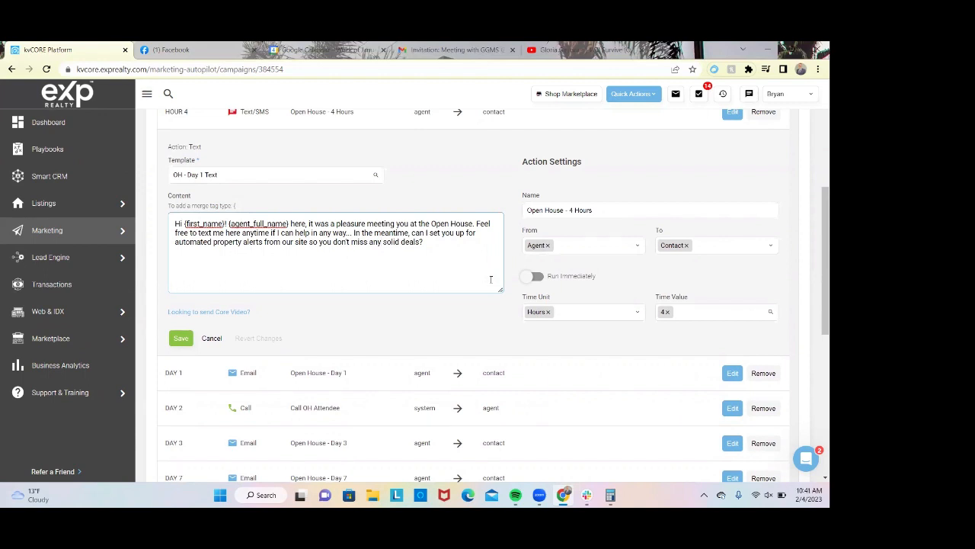
left_click(211, 339)
Activate the Open House Campaign and confirm that its future actions may run for assigned leads
scroll(449, 251, "up", 4)
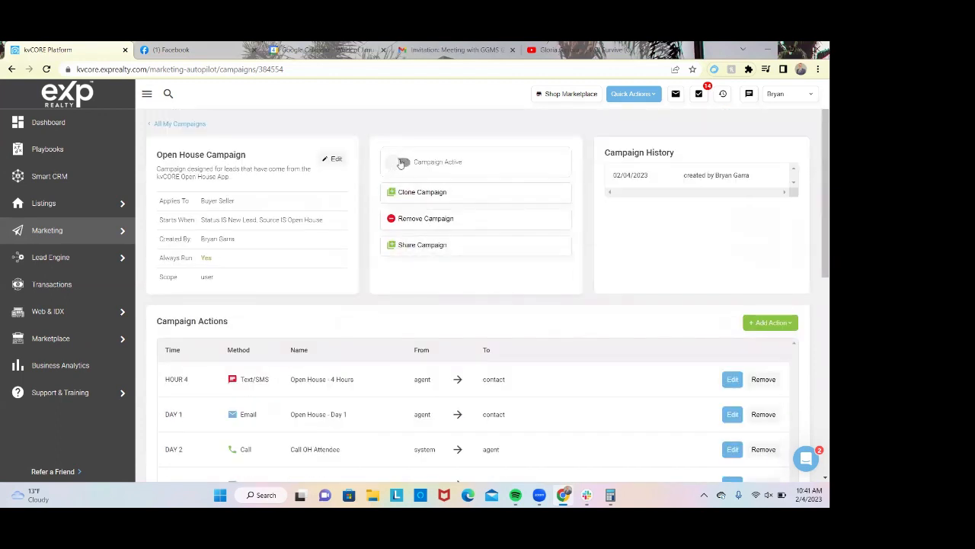
left_click(401, 162)
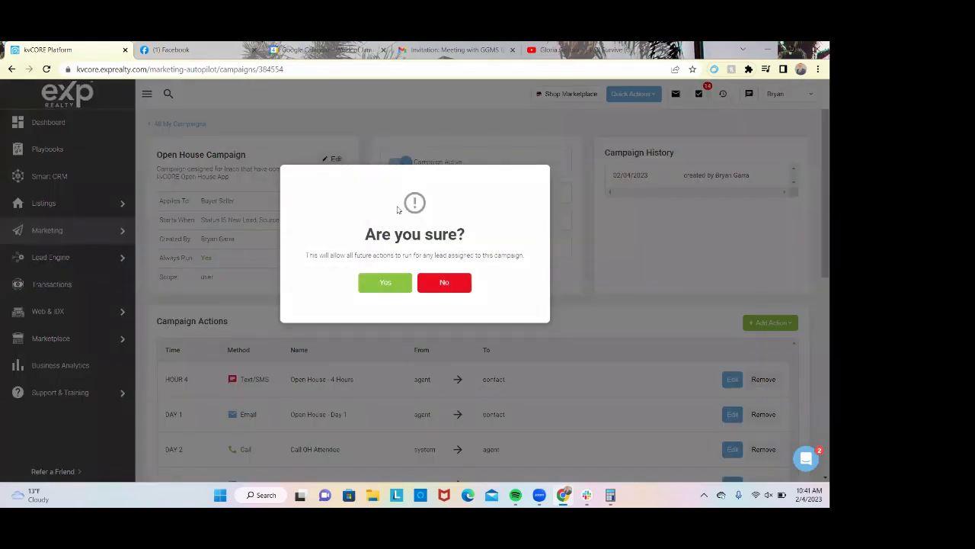
left_click(388, 282)
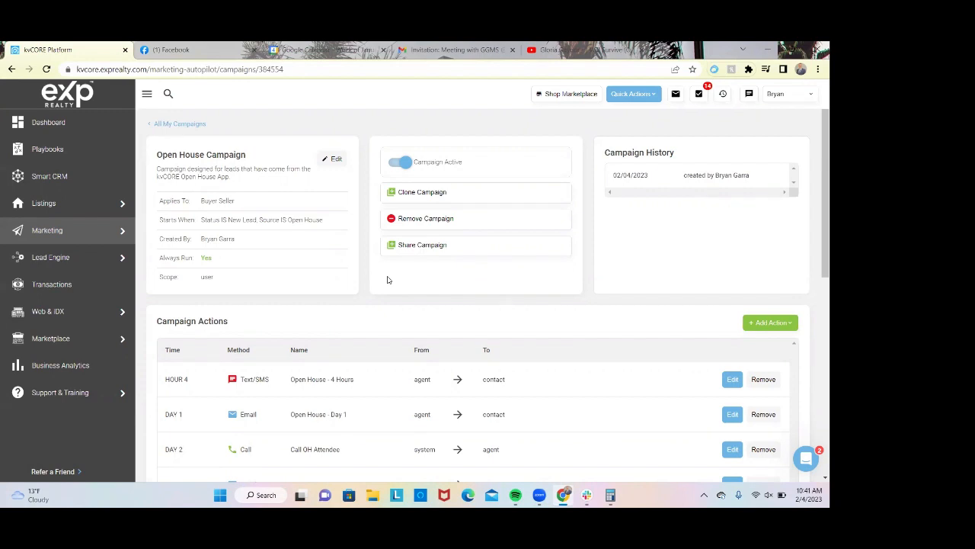
Go back to the campaign overview and look through the campaigns offered in the kvCORE Library
left_click(156, 124)
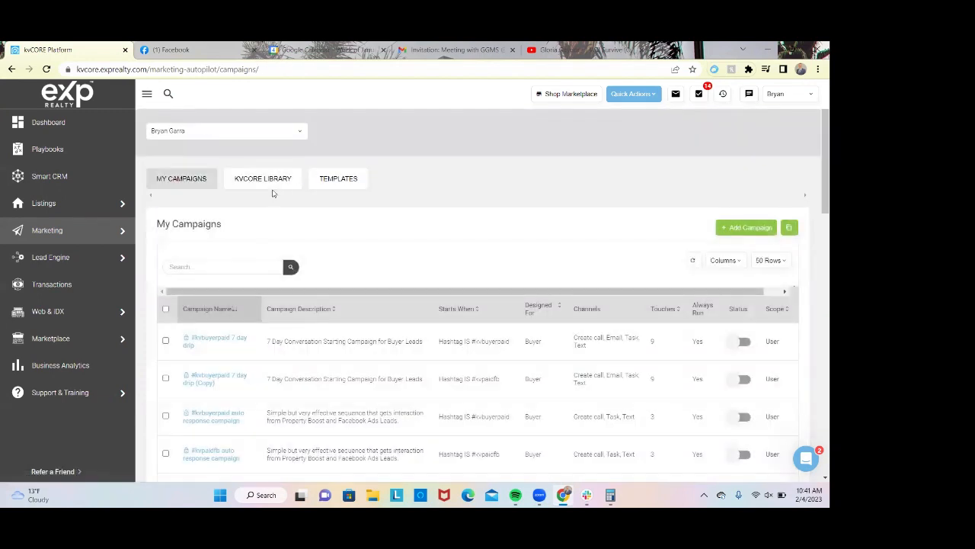
left_click(268, 183)
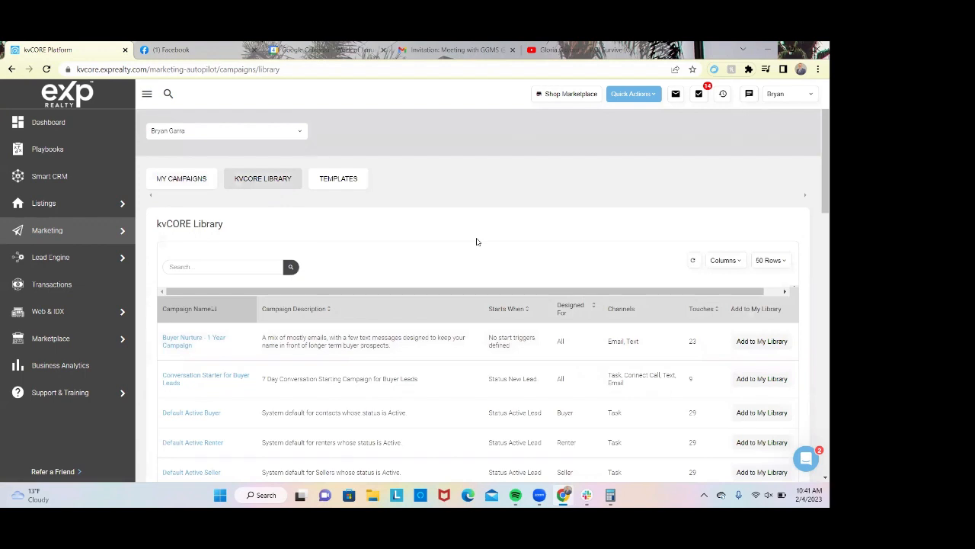
scroll(476, 241, "down", 1)
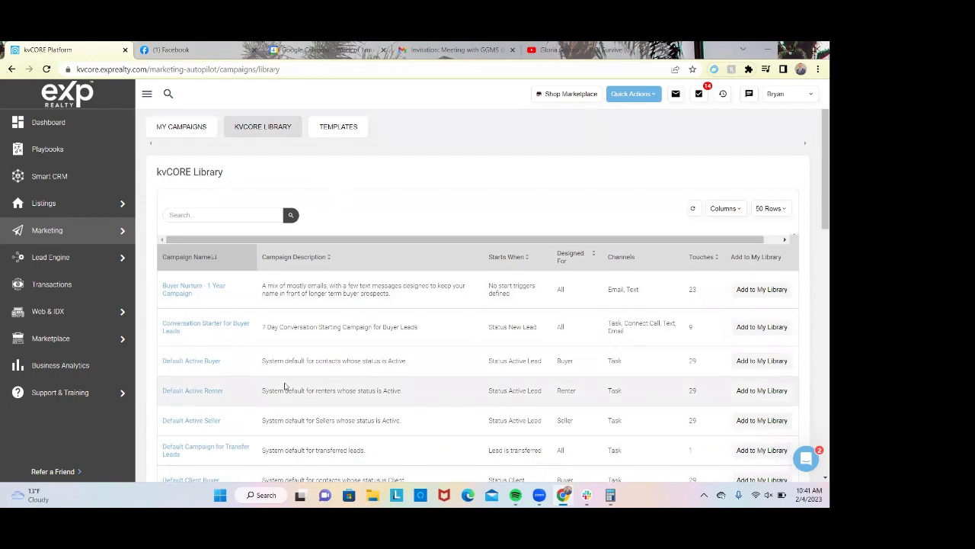
scroll(283, 385, "down", 4)
scroll(285, 386, "down", 4)
scroll(283, 384, "up", 10)
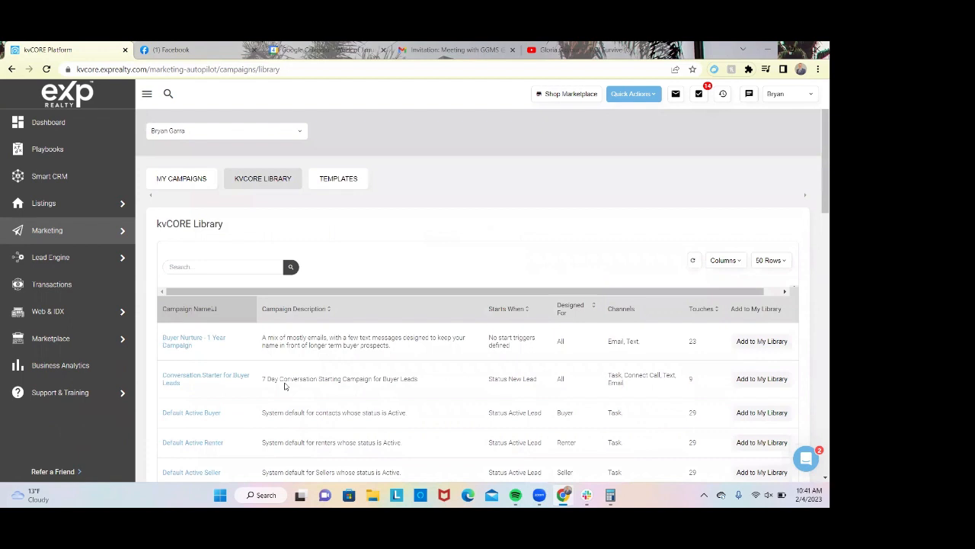
Return to My Campaigns, look through the list and open the field for copying a campaign by its token
left_click(196, 183)
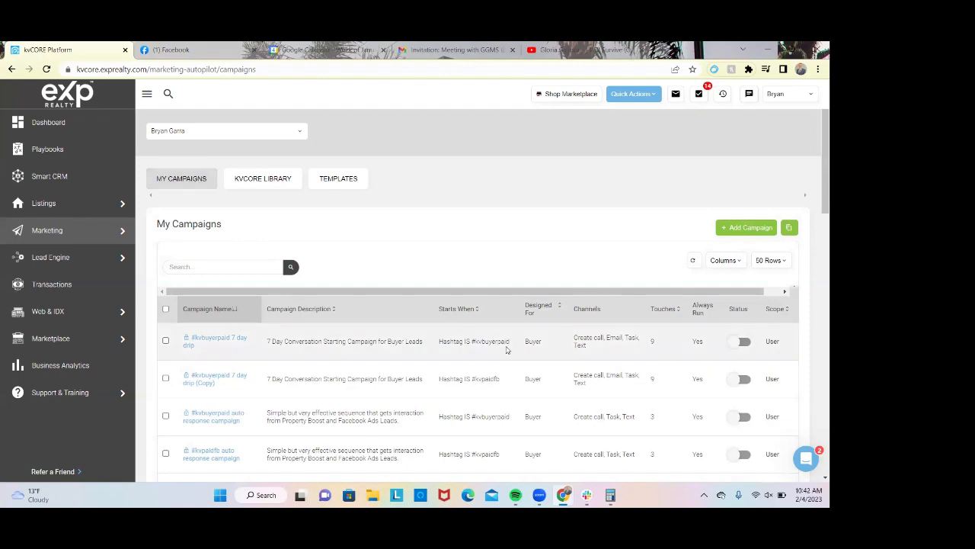
scroll(507, 350, "down", 4)
scroll(507, 349, "up", 3)
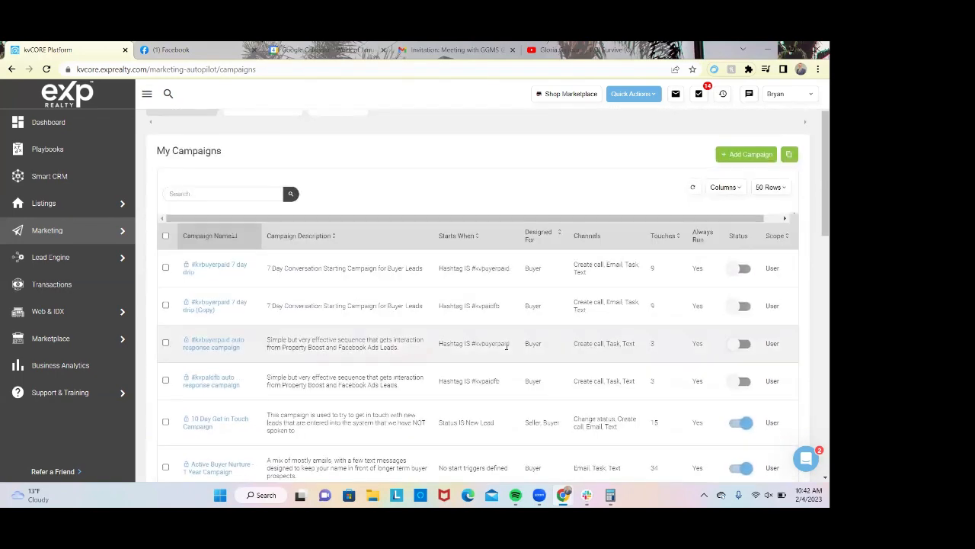
scroll(458, 168, "up", 1)
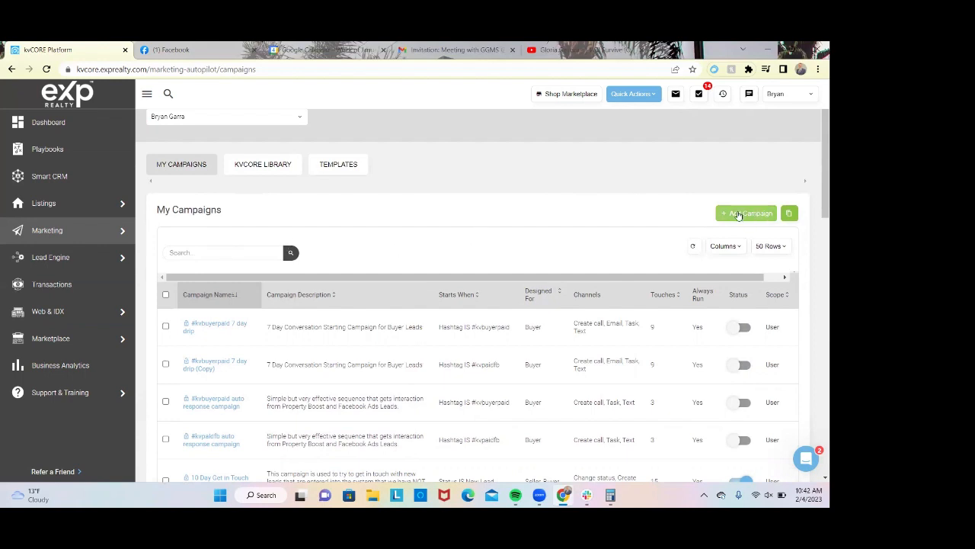
left_click(789, 215)
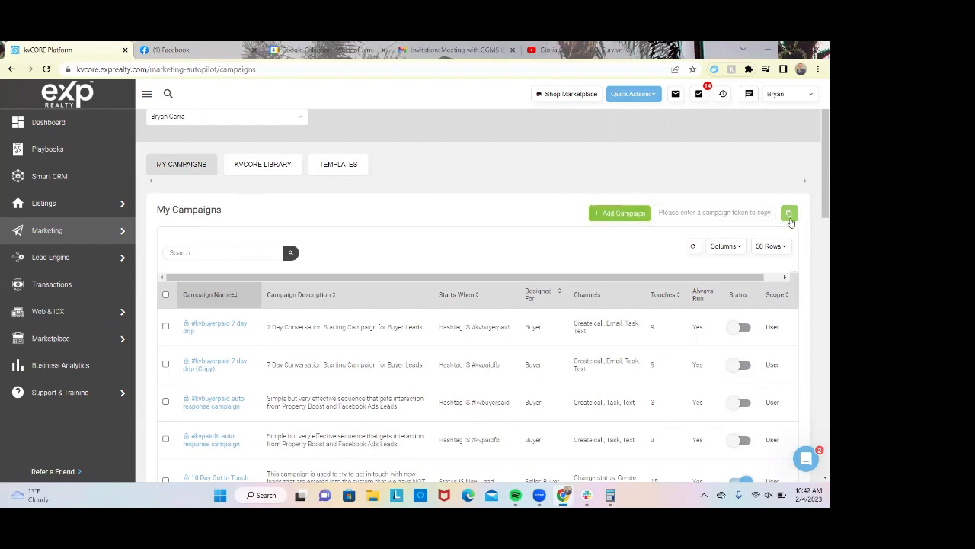
left_click(747, 211)
left_click(706, 212)
left_click_drag(617, 254, 714, 218)
left_click(714, 218)
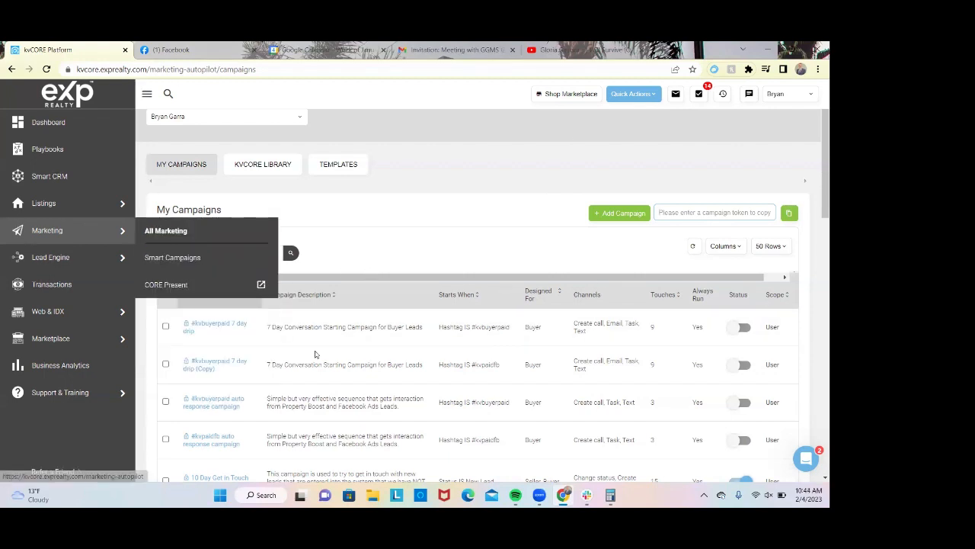
Share the #kvbuyerpaid 7 day drip campaign and copy its sharing token
left_click(229, 329)
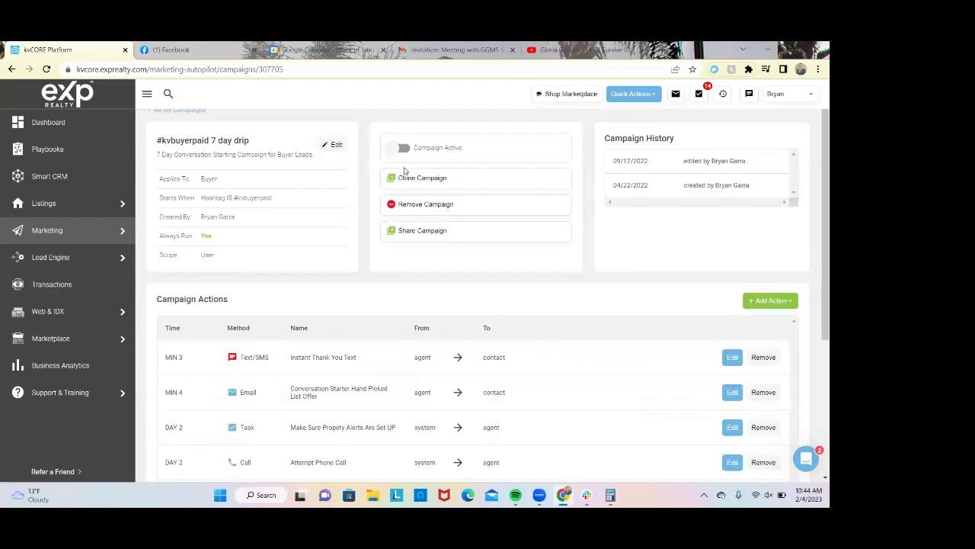
left_click(415, 233)
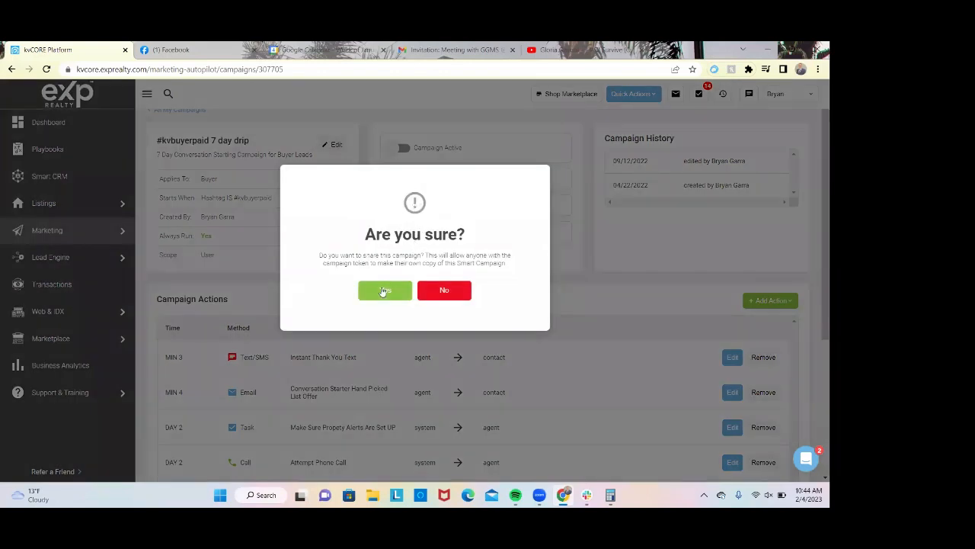
left_click(383, 290)
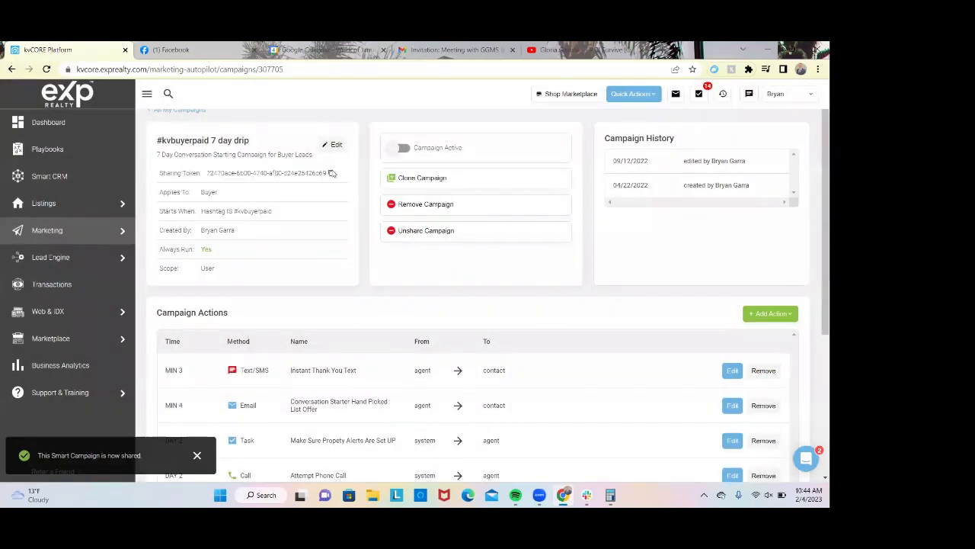
left_click(331, 173)
Try to clone the shared campaign into My Campaigns by pasting the sharing token into the campaign token field, and decline the cloning
mouse_move(99, 236)
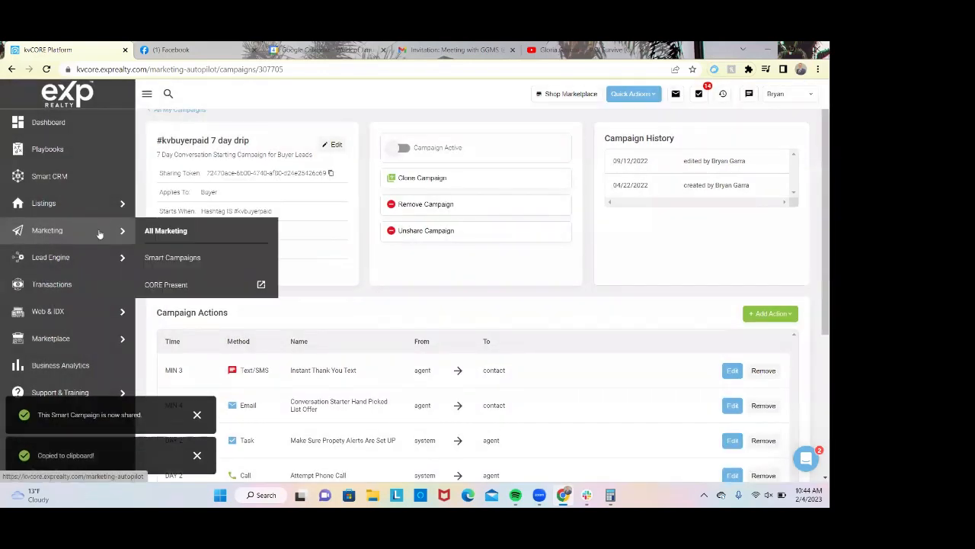
left_click(172, 258)
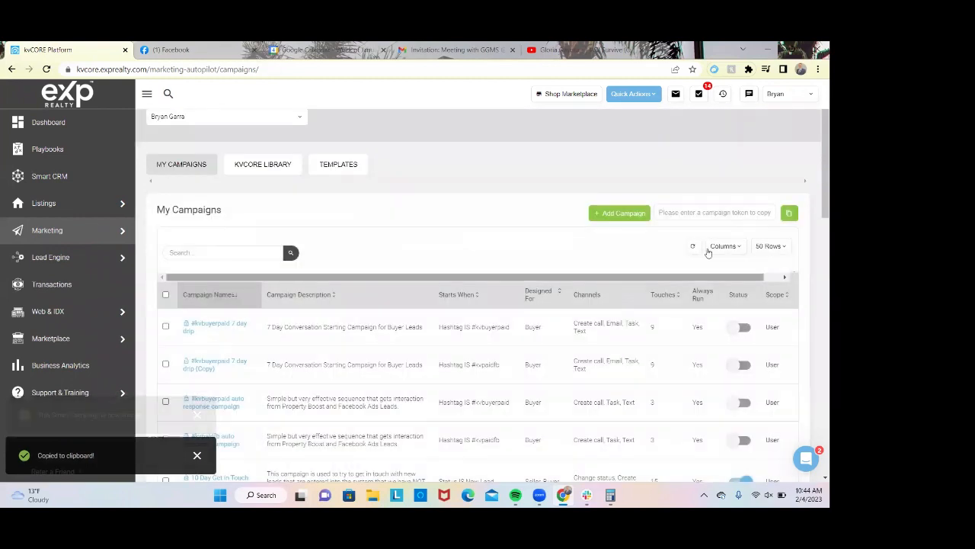
left_click(726, 213)
key("ctrl+v")
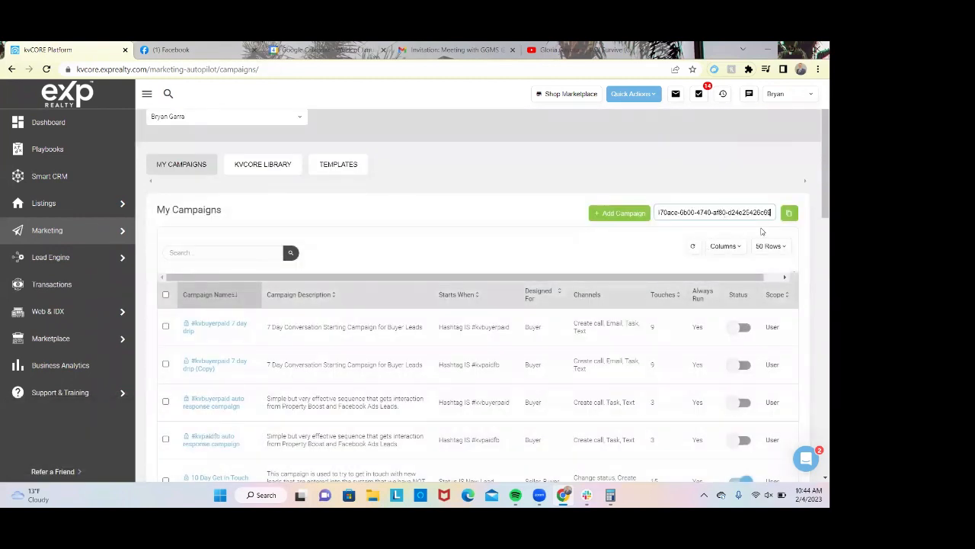
key("Return")
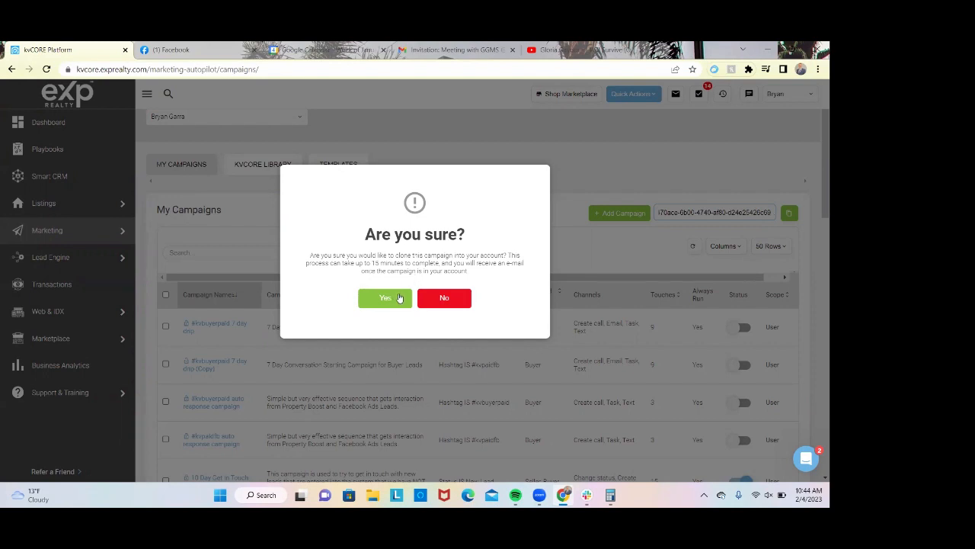
left_click(447, 296)
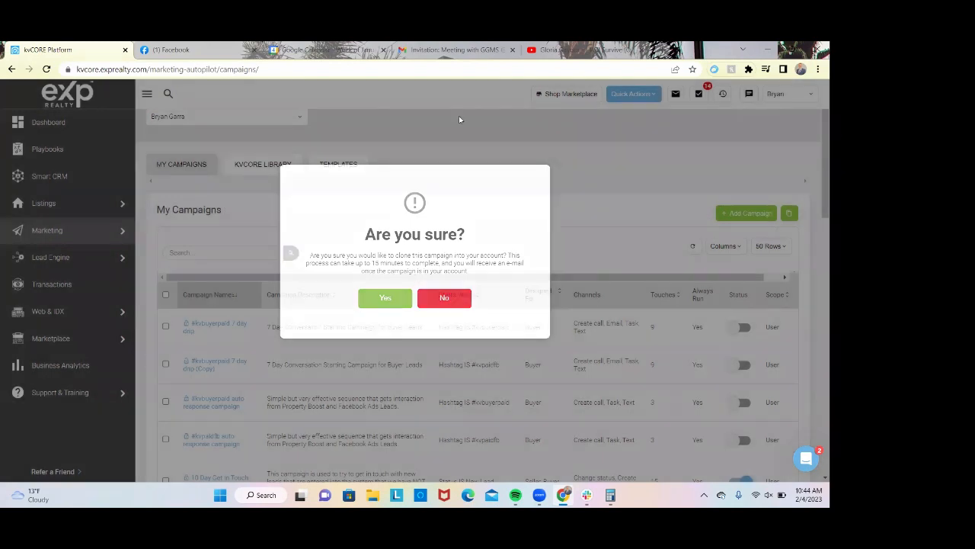